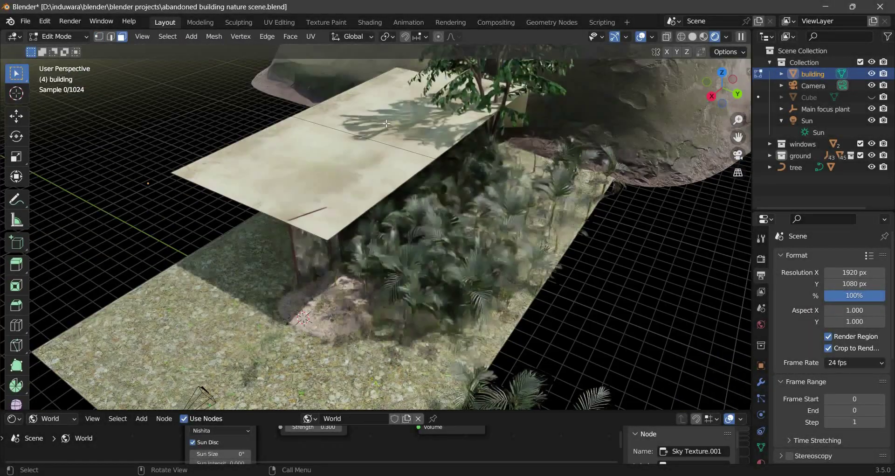
Step: Separate the roof part of the building mesh into its own object, building.001
key(p)
click(524, 145)
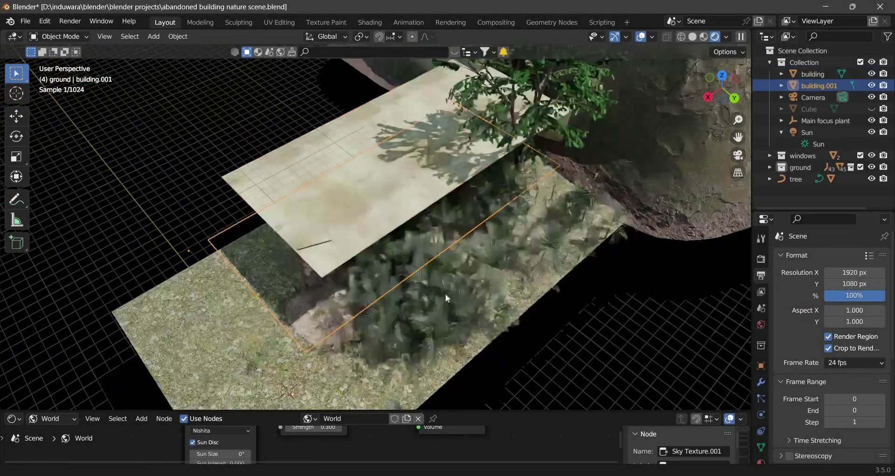
middle_drag(446, 293, 485, 325)
key(x)
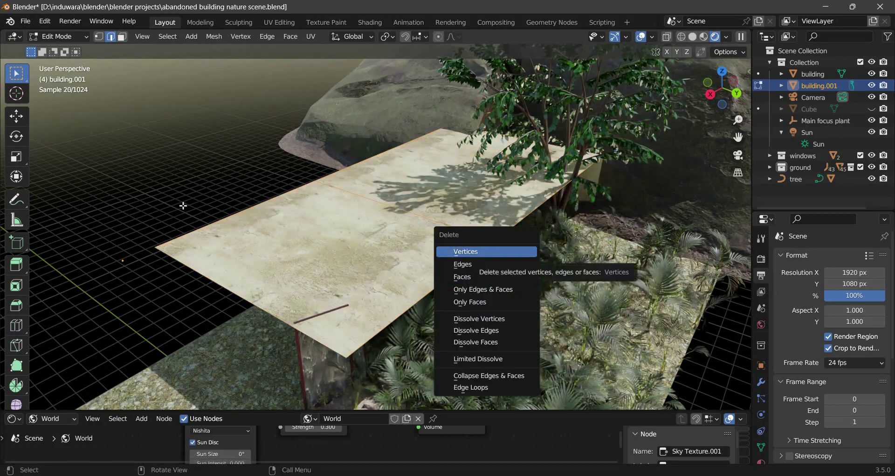
key(Escape)
Step: Inspect the new slab from the top view in solid shading and try isolating it
key(KP_7)
key(b)
scroll(471, 272, up, 2)
shift+middle_drag(471, 272, 621, 133)
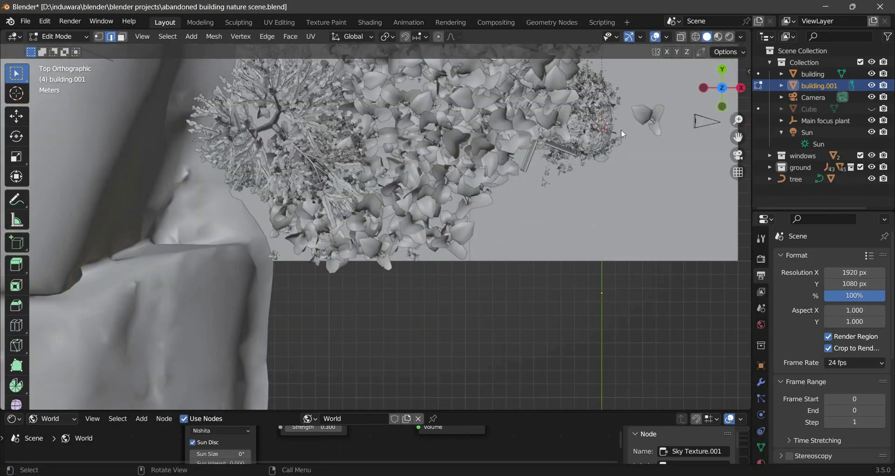
key(Tab)
key(shift+h)
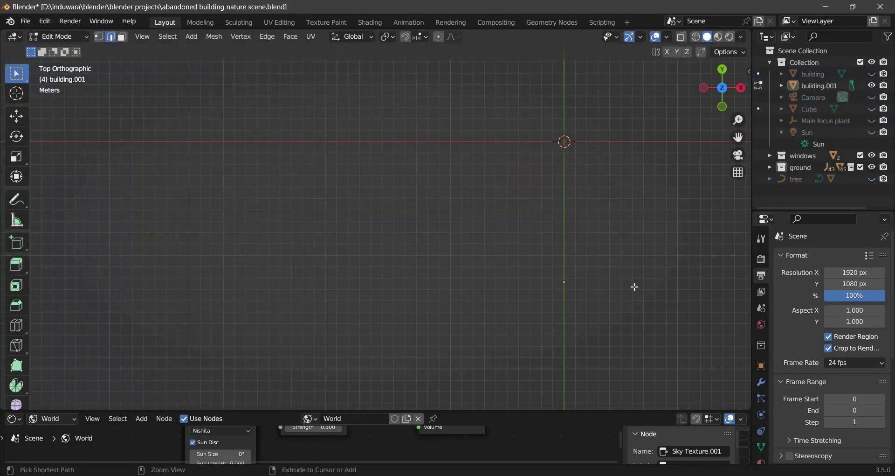
key(ctrl+z)
middle_drag(635, 286, 475, 341)
Step: Isolate the slab and fill its four corner vertices with a single face
key(alt+a)
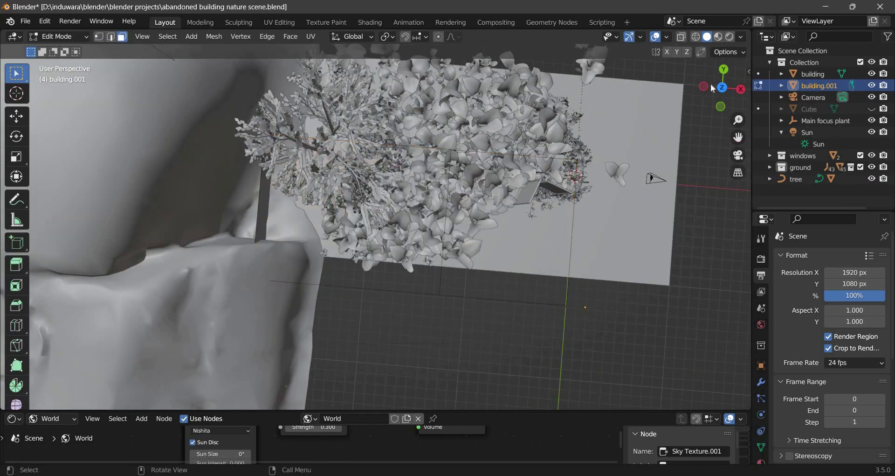
key(Tab)
key(shift+h)
key(Tab)
key(KP_7)
key(f)
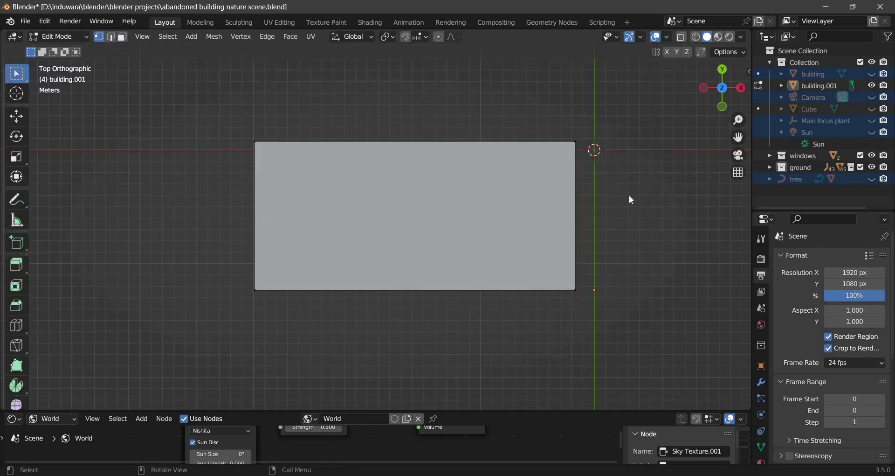
key(Tab)
Step: Unhide all objects and extrude the building.001 plane into a slab about 0.45 m thick
key(alt+h)
mouse_move(629, 195)
middle_down()
mouse_move(399, 248)
mouse_move(440, 231)
mouse_move(372, 240)
middle_up()
click(399, 248)
key(Tab)
key(e)
key(Tab)
key(ctrl+i)
Step: Hide the other objects and run Quick Effects > Cell Fracture on the slab
key(h)
click(372, 240)
click(177, 36)
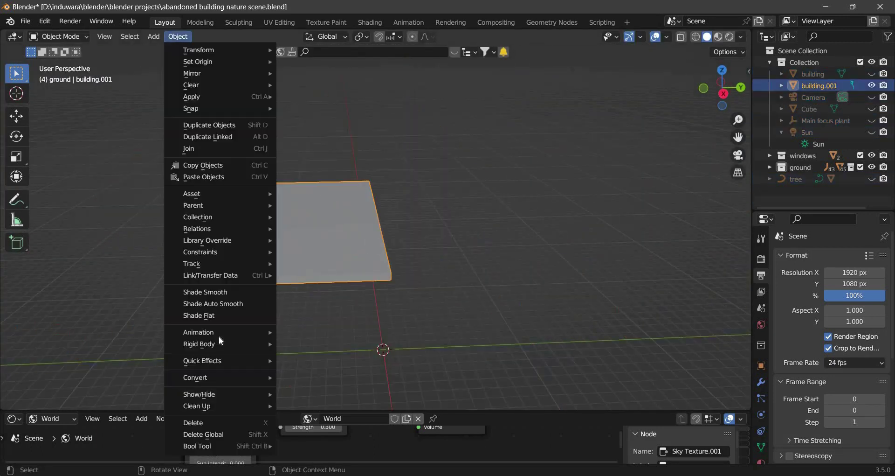
click(303, 410)
click(242, 210)
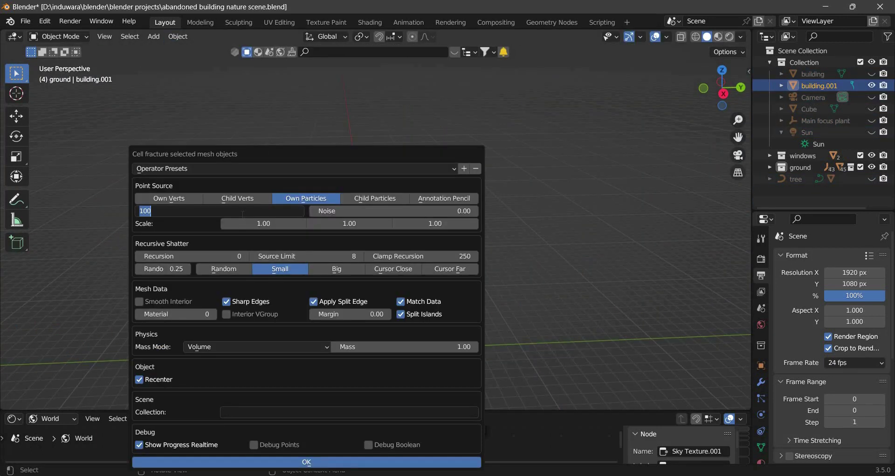
click(255, 460)
Step: Turn the viewport overlays back on and check the slab's faces in Edit Mode
key(Tab)
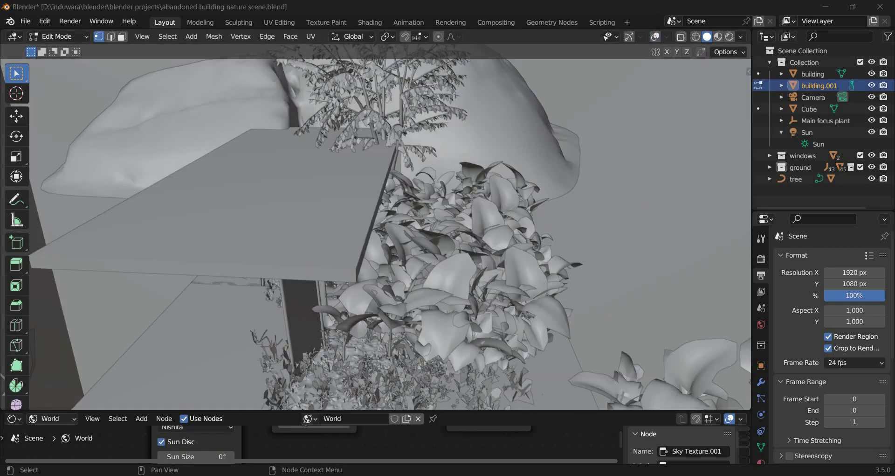
click(655, 36)
middle_drag(298, 186, 334, 197)
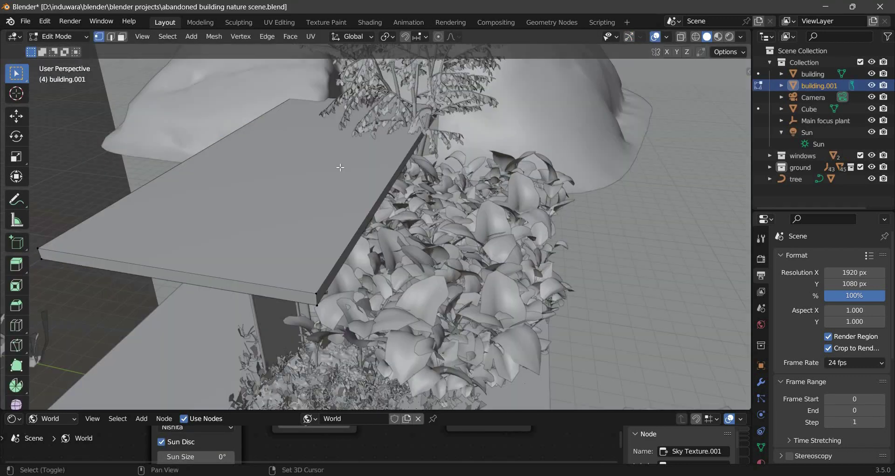
key(3)
key(Tab)
Step: Preview the camera view in Rendered shading, save the file, and reselect the slab for editing
key(KP_0)
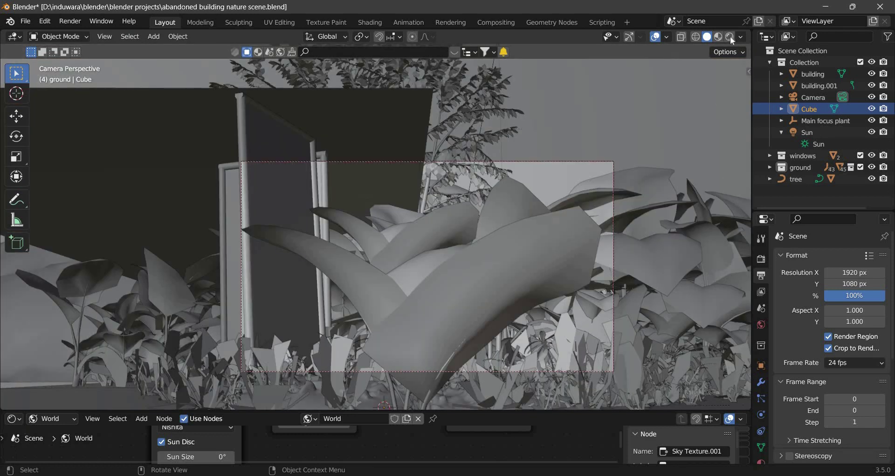
click(730, 37)
shift+middle_drag(629, 85, 603, 74)
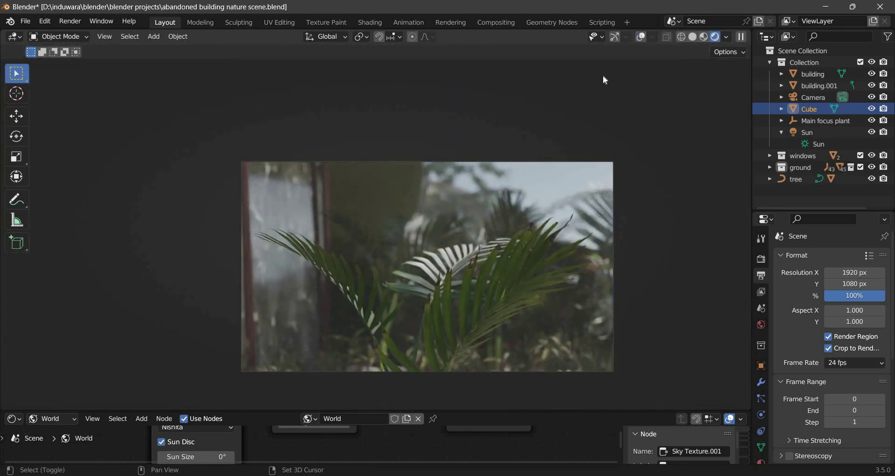
key(ctrl+s)
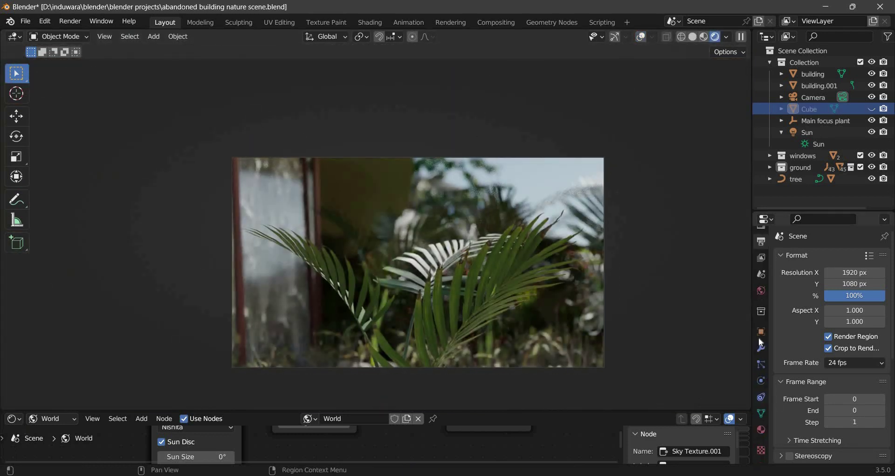
scroll(761, 342, down, 2)
click(390, 206)
key(Tab)
Step: Make a first knife pass along the slab edge and delete the selected faces
key(KP_7)
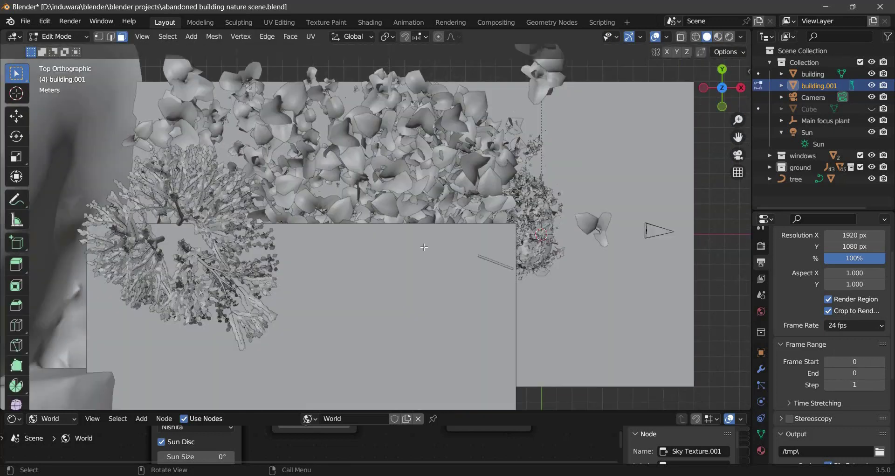
scroll(424, 247, down, 3)
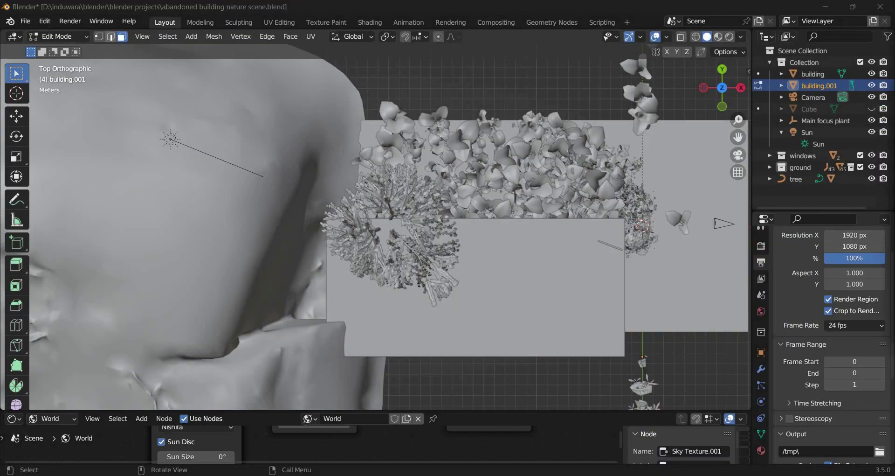
middle_drag(565, 235, 416, 143)
key(shift+space)
key(k)
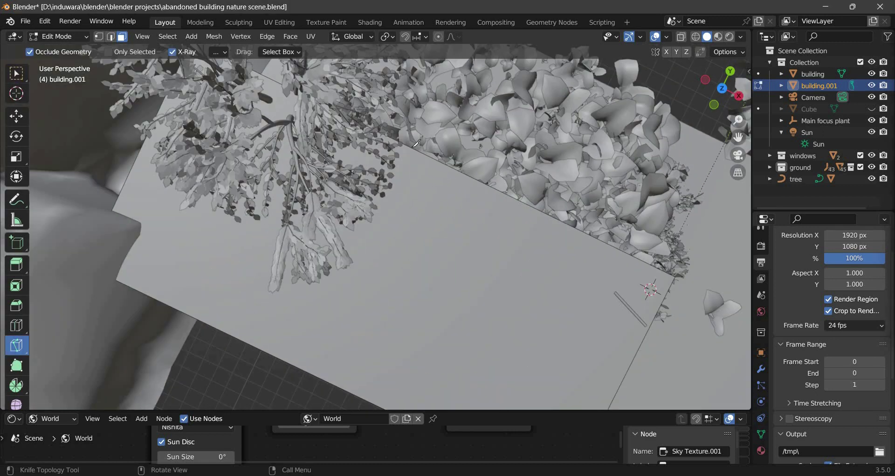
key(KP_0)
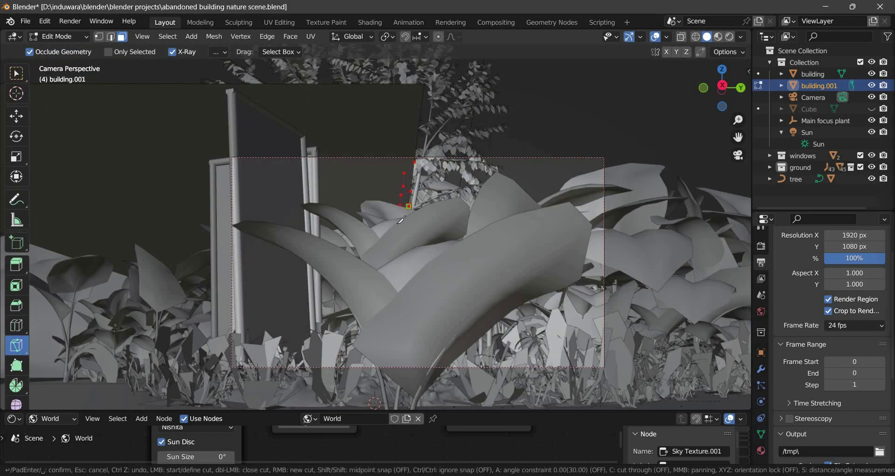
key(Return)
middle_drag(401, 219, 13, 93)
key(x)
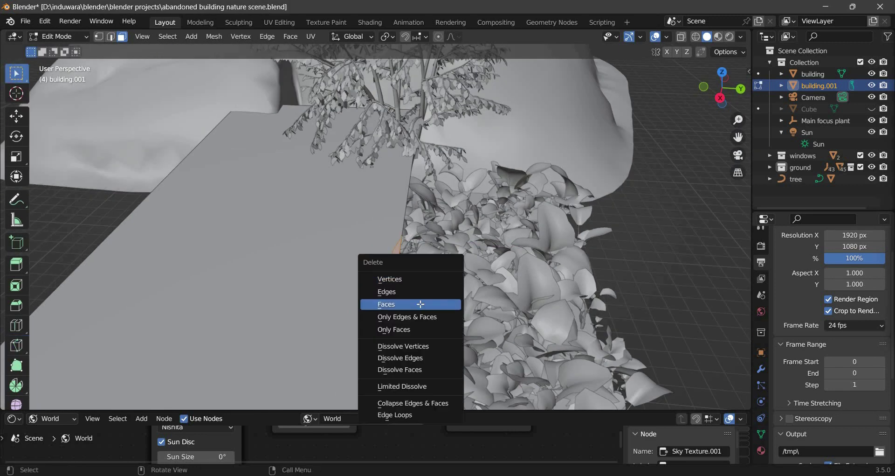
click(392, 302)
Step: Start a jagged knife cut along the slab's leafy edge from the top view
middle_drag(392, 302, 354, 252)
key(shift+space)
key(k)
click(346, 258)
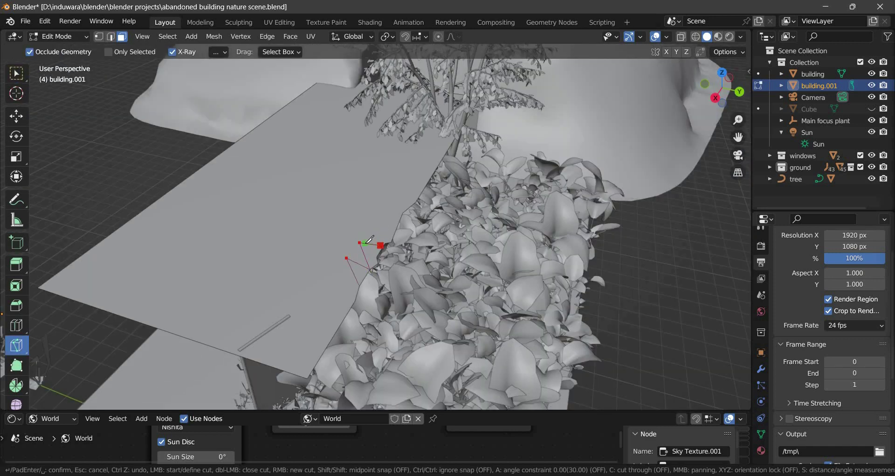
key(Return)
key(KP_7)
click(512, 185)
Step: Close the jagged cut outline and delete the cut-out slab piece
scroll(517, 130, up, 1)
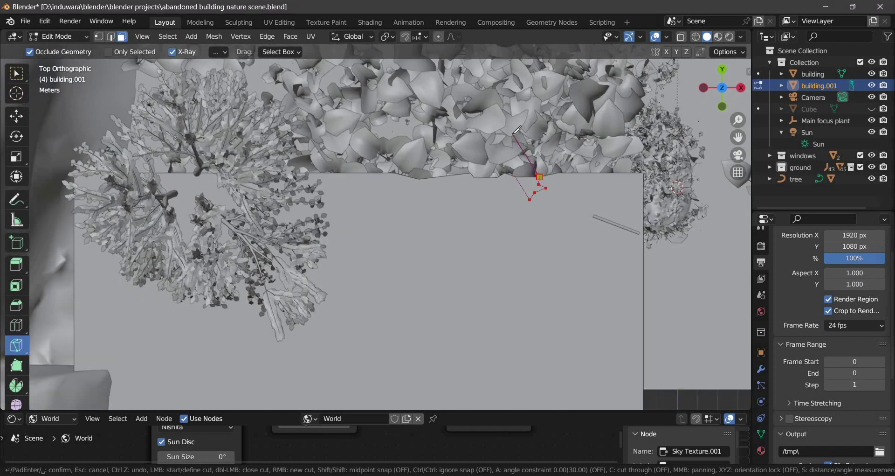
middle_drag(486, 172, 669, 200)
key(KP_0)
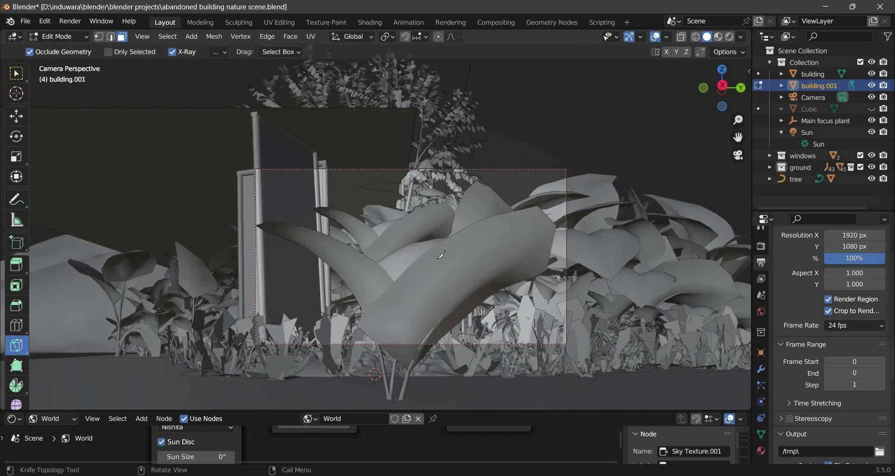
middle_drag(513, 233, 366, 265)
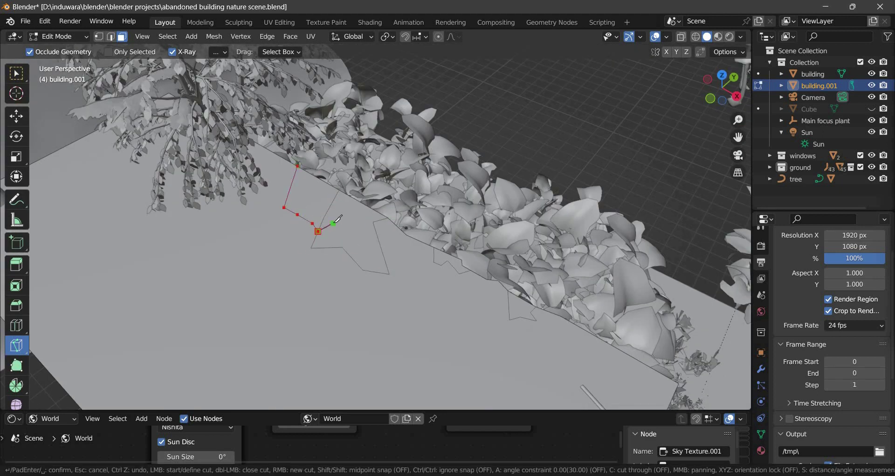
key(x)
click(312, 189)
Step: Delete another selected face in face selection mode to break up the slab edge
middle_drag(512, 310, 327, 322)
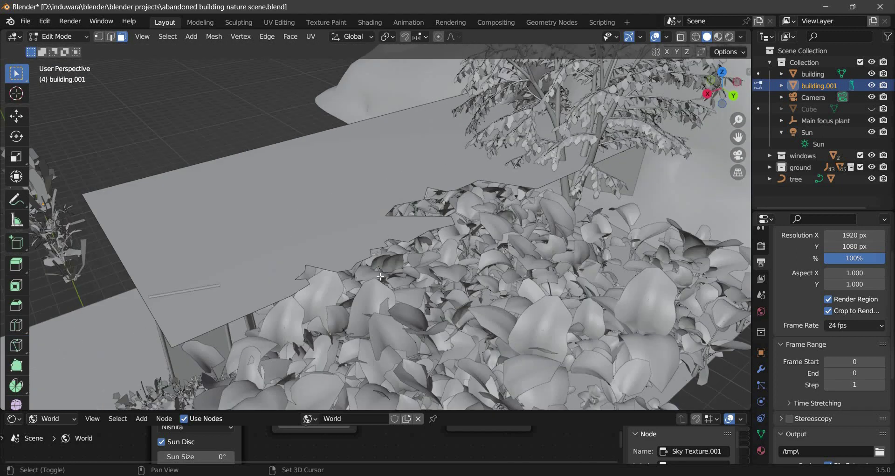
click(16, 325)
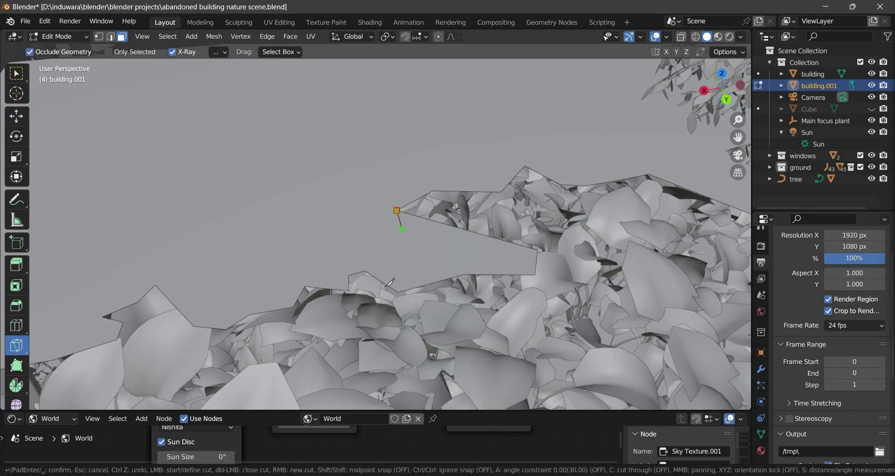
key(3)
key(x)
click(459, 265)
middle_drag(460, 265, 362, 200)
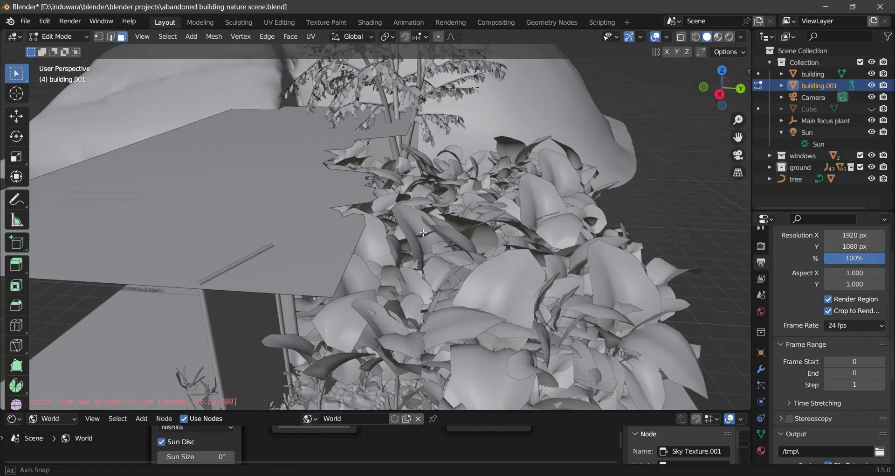
scroll(438, 192, up, 4)
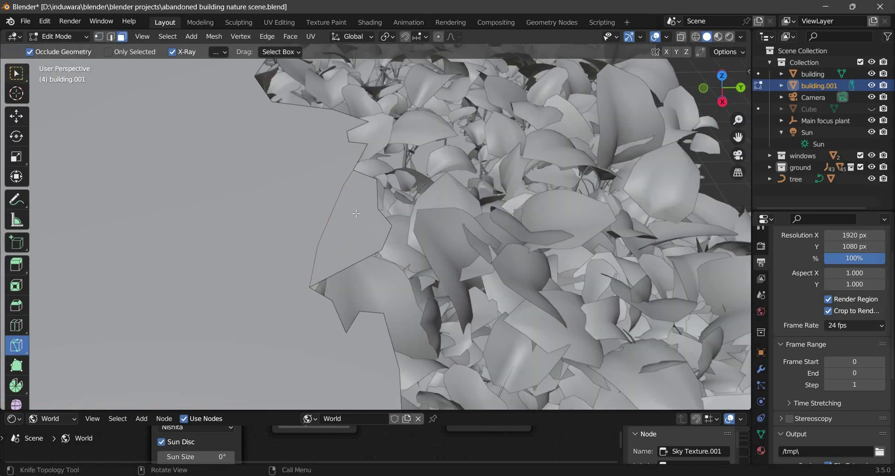
Step: Extrude the selected roof face upward about 0.497 m
key(w)
mouse_move(356, 213)
middle_down()
mouse_move(339, 215)
mouse_move(381, 231)
middle_up()
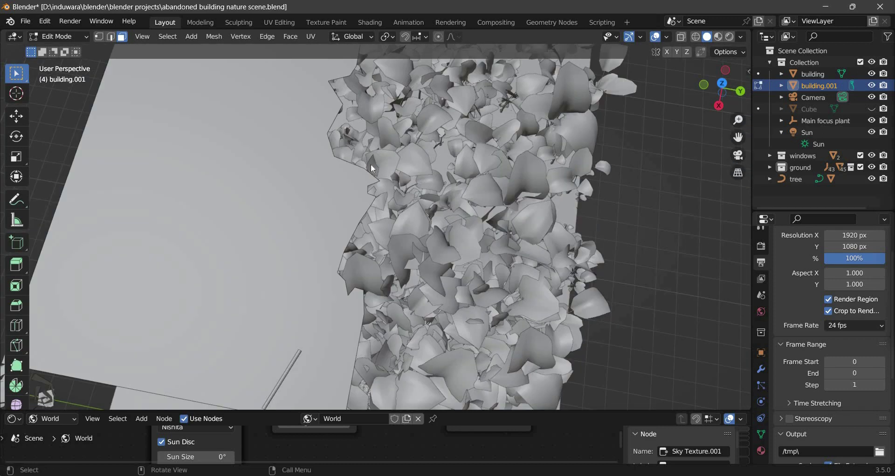
key(e)
mouse_move(373, 169)
middle_down()
mouse_move(368, 147)
mouse_move(420, 140)
middle_up()
click(387, 160)
Step: Knife a three-point jagged outline along the edge and delete the cut-off faces
key(k)
click(328, 259)
click(380, 225)
click(420, 219)
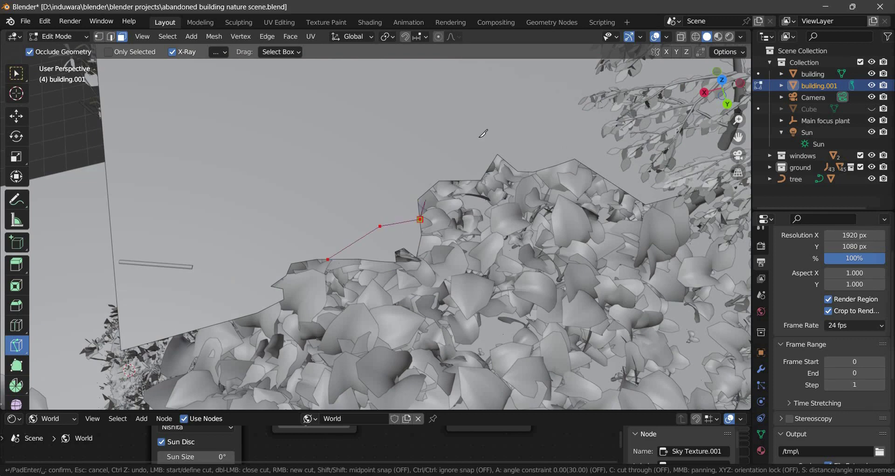
key(Return)
key(x)
click(326, 258)
mouse_move(327, 257)
middle_down()
mouse_move(437, 225)
mouse_move(420, 206)
middle_up()
click(420, 205)
Step: Finish the slab extrusion and view the selected slab in Material Preview shading
key(e)
click(438, 140)
middle_drag(439, 140, 301, 163)
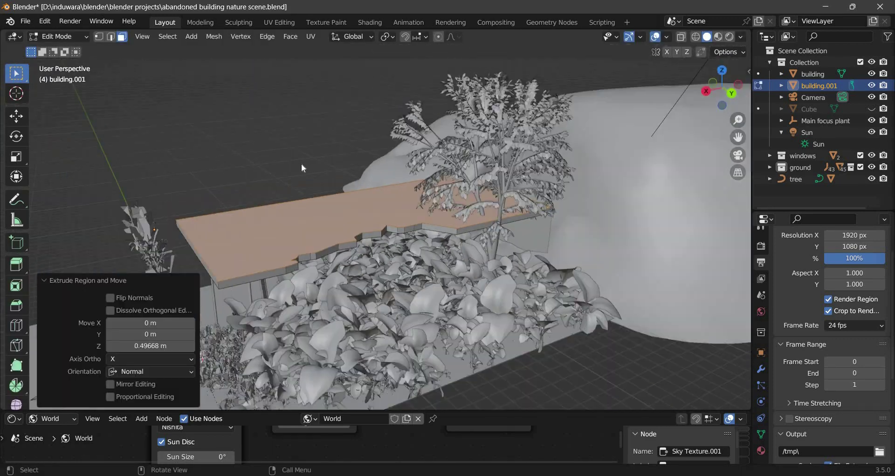
key(Tab)
scroll(287, 242, up, 4)
click(718, 37)
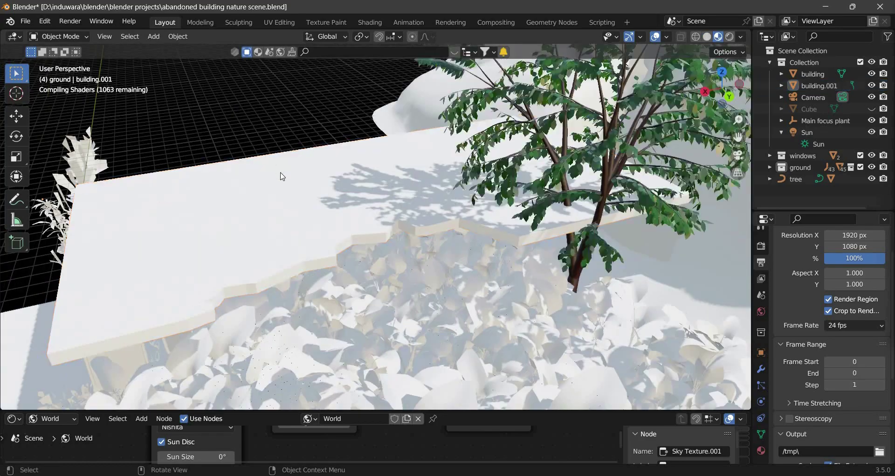
scroll(279, 176, down, 5)
mouse_move(447, 186)
middle_down()
mouse_move(423, 237)
mouse_move(326, 210)
middle_up()
scroll(423, 237, up, 5)
click(423, 241)
Step: Show the building material's node tree, then turn the left area into an Image Editor
click(761, 450)
mouse_move(373, 410)
mouse_down()
mouse_move(373, 330)
mouse_move(326, 199)
mouse_up()
click(51, 338)
click(51, 359)
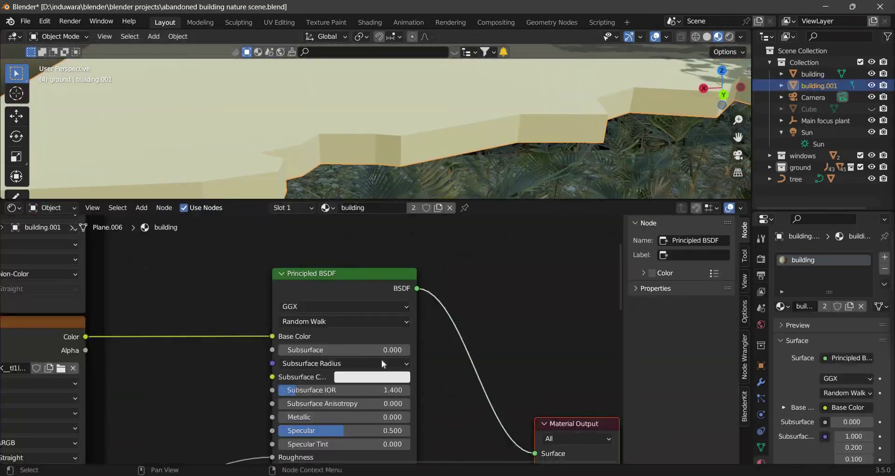
middle_drag(327, 327, 363, 420)
scroll(364, 419, down, 2)
scroll(379, 439, up, 3)
scroll(379, 440, up, 2)
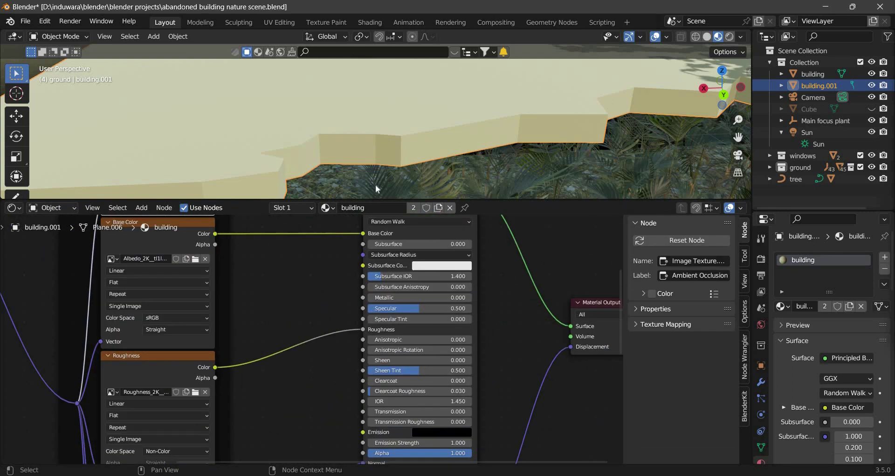
middle_drag(373, 140, 212, 193)
scroll(373, 350, up, 2)
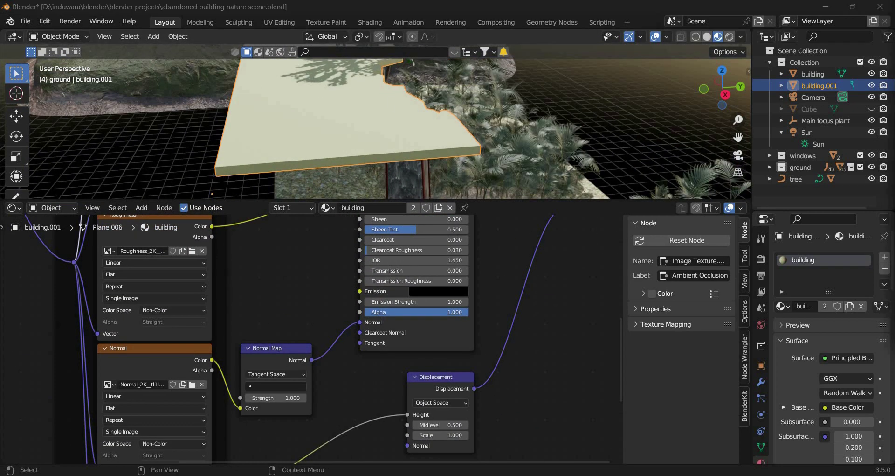
click(14, 37)
click(38, 91)
Step: Enter Edit Mode on the slab and show the Albedo texture in the Image Editor
key(Tab)
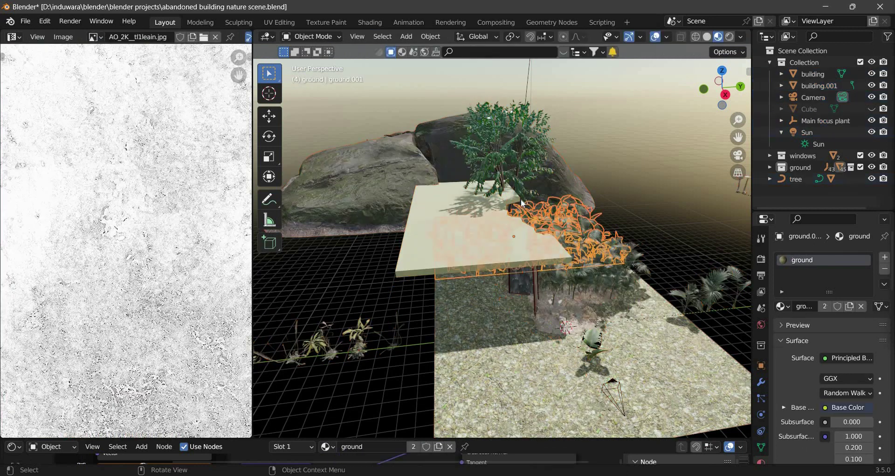
scroll(200, 38, down, 3)
click(89, 36)
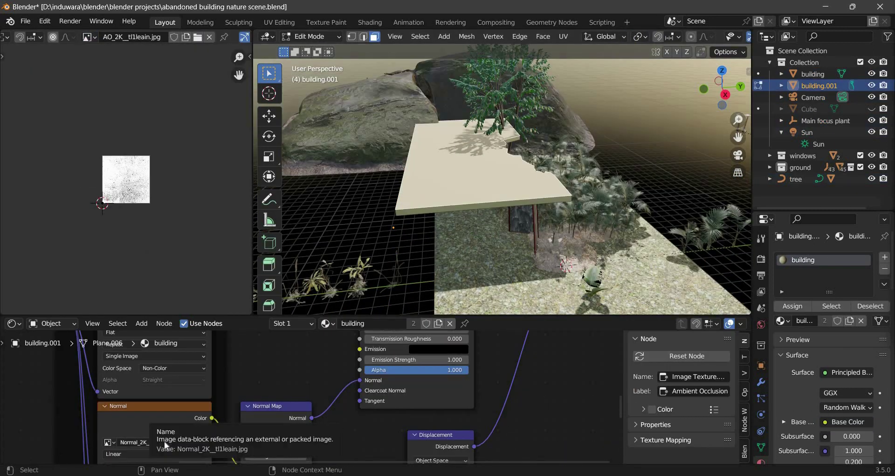
click(89, 36)
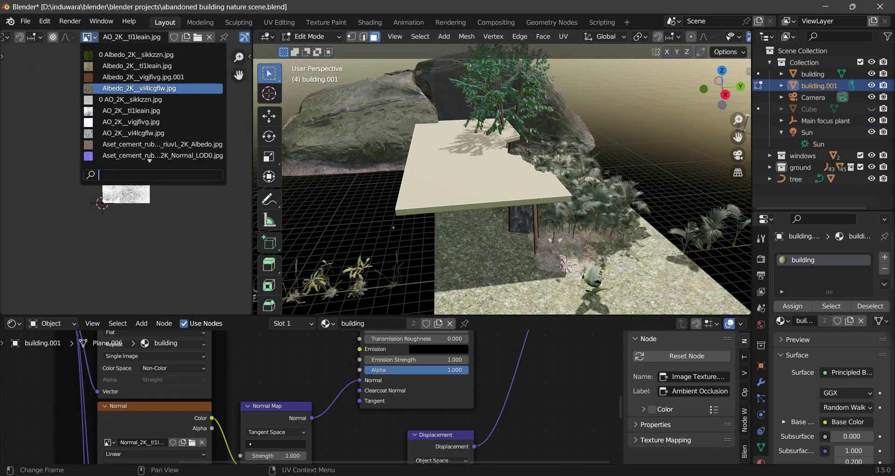
scroll(177, 99, down, 1)
click(140, 77)
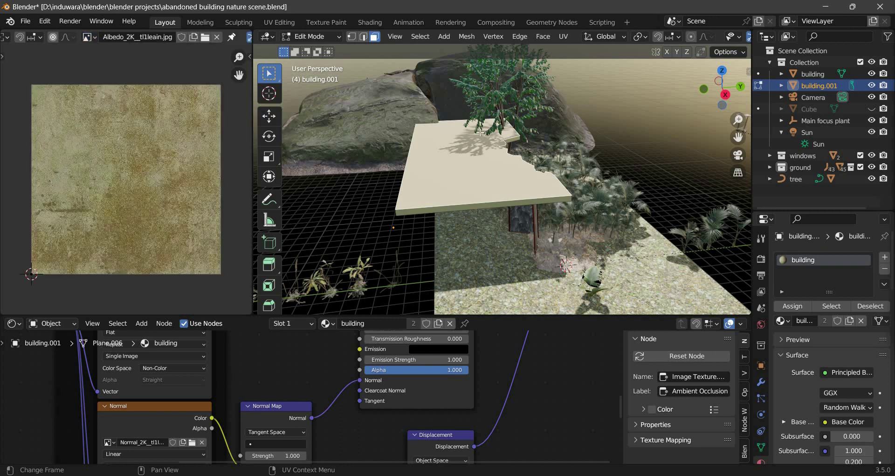
Step: Unwrap the slab's UVs over the Albedo texture
key(u)
click(480, 135)
scroll(442, 231, up, 4)
key(2)
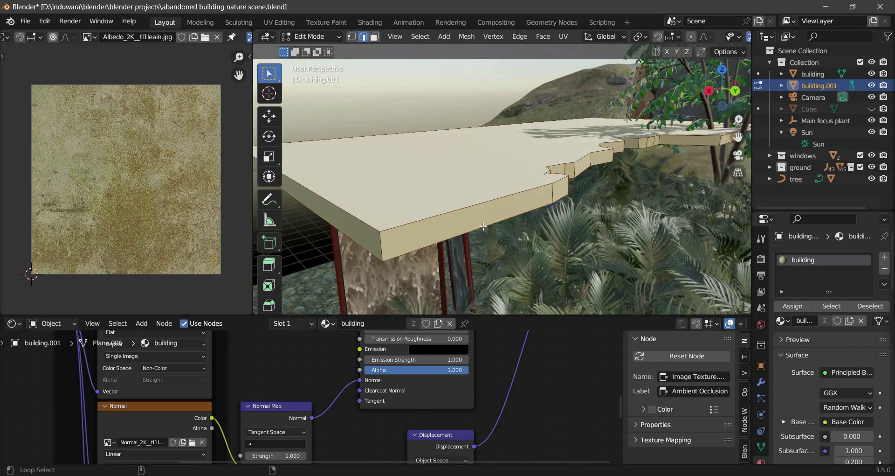
mouse_move(420, 223)
middle_down()
mouse_move(442, 232)
mouse_move(697, 38)
mouse_move(590, 181)
mouse_move(521, 162)
middle_up()
scroll(698, 38, down, 3)
Step: Switch the viewport to see-through solid shading and view the slab from the back
click(707, 37)
click(681, 37)
key(ctrl+KP_1)
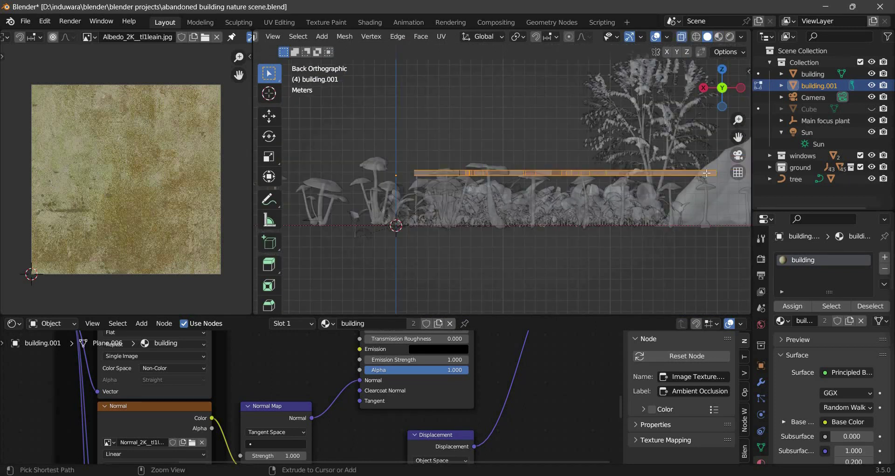
scroll(607, 179, up, 2)
key(Escape)
scroll(607, 178, down, 1)
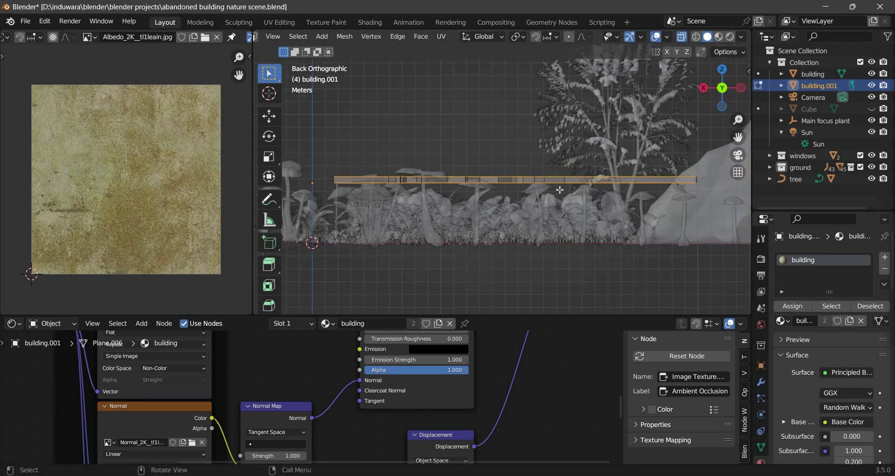
middle_drag(559, 190, 611, 172)
Step: Apply a full crease to the selected slab edges, then unwrap again
key(F3)
key(Return)
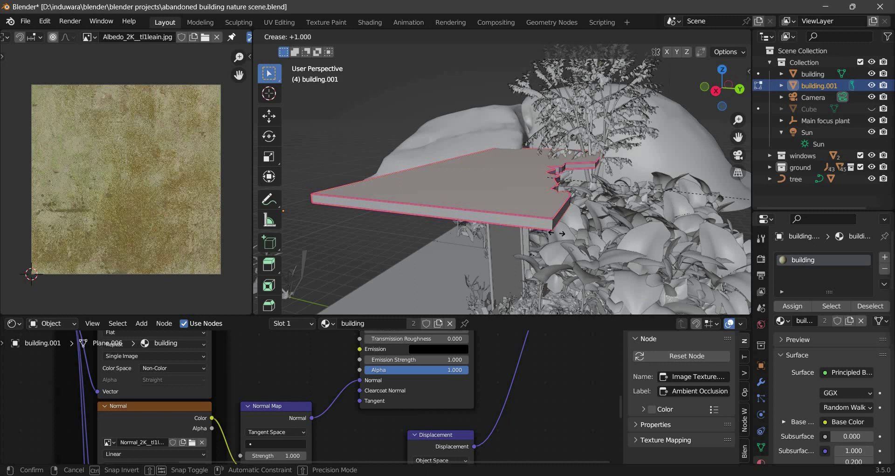
click(513, 172)
mouse_move(512, 172)
middle_down()
mouse_move(595, 179)
mouse_move(551, 206)
middle_up()
key(u)
click(595, 180)
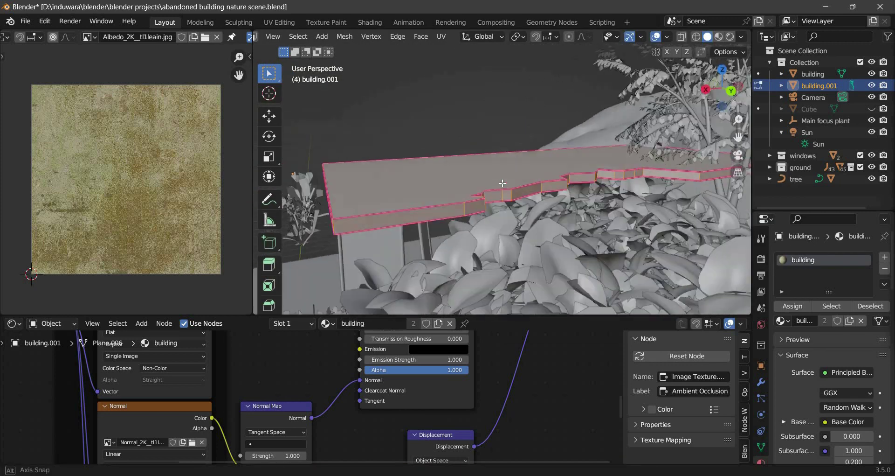
Step: Crease more edges with Shift+E and Smart UV Project the slab
key(shift+e)
key(u)
click(565, 123)
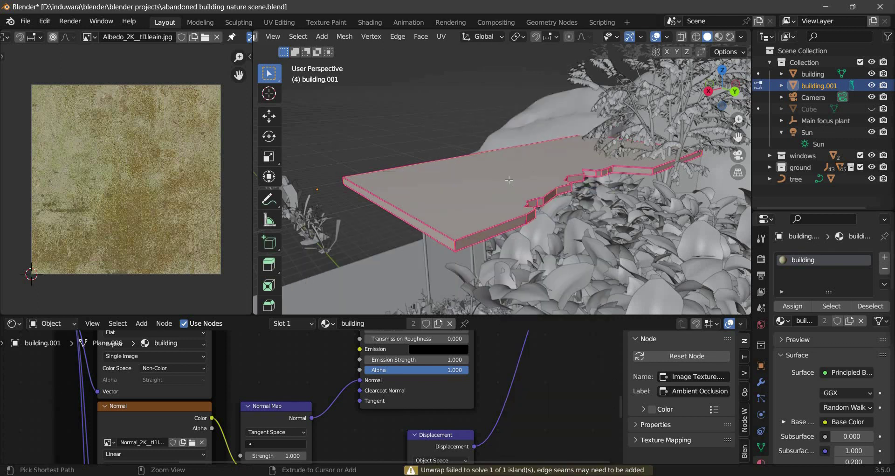
middle_drag(565, 124, 499, 176)
key(u)
click(499, 186)
key(Return)
key(Tab)
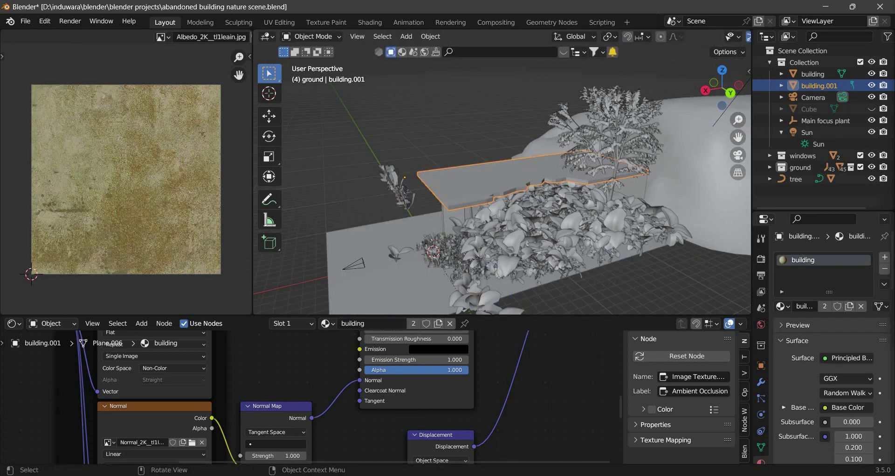
Step: Select the slab's side faces and add a second material slot holding Material.004
key(Tab)
scroll(605, 223, up, 5)
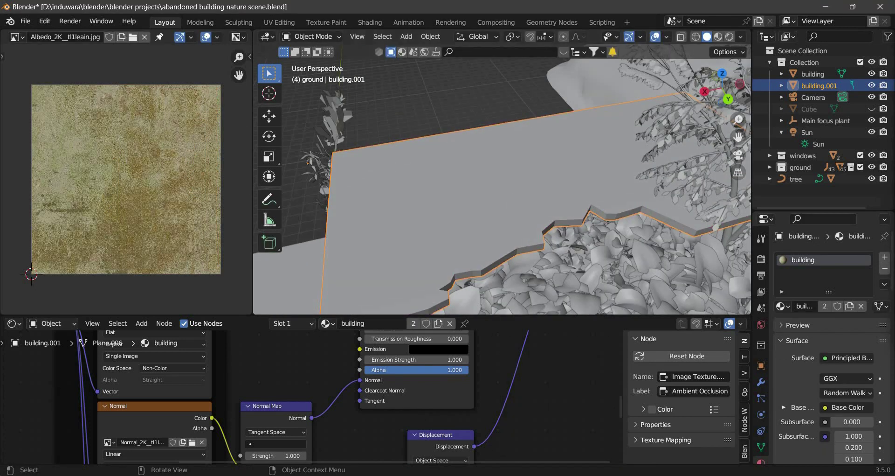
key(3)
alt+click(573, 195)
scroll(573, 195, down, 4)
click(884, 257)
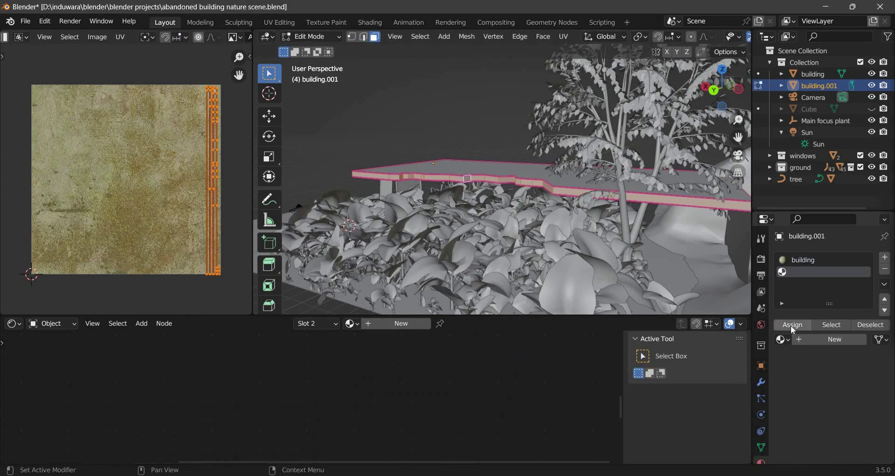
scroll(531, 374, down, 3)
click(797, 272)
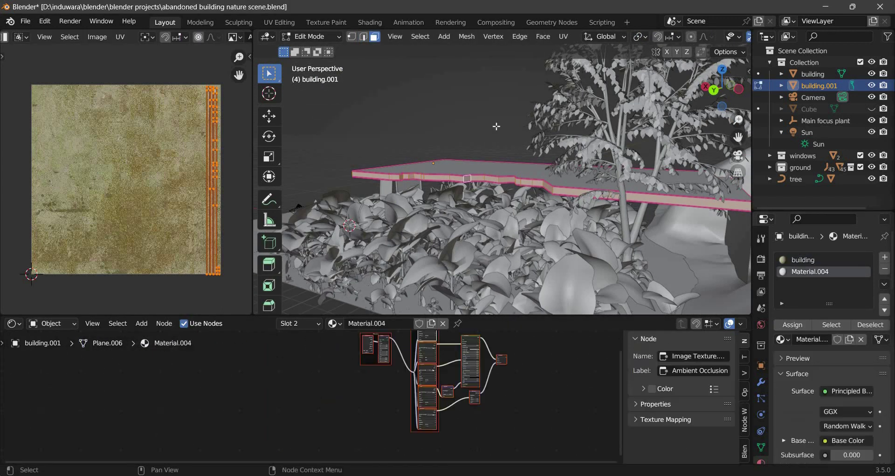
Step: Enlarge the node editor and select the ColorRamp node's colour stop
scroll(497, 126, up, 3)
drag(541, 315, 542, 221)
scroll(449, 278, up, 3)
click(450, 278)
click(460, 296)
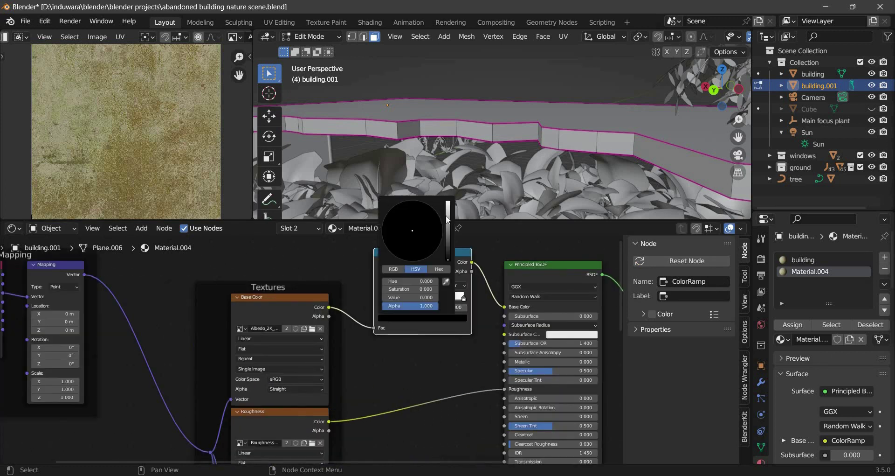
scroll(411, 361, down, 3)
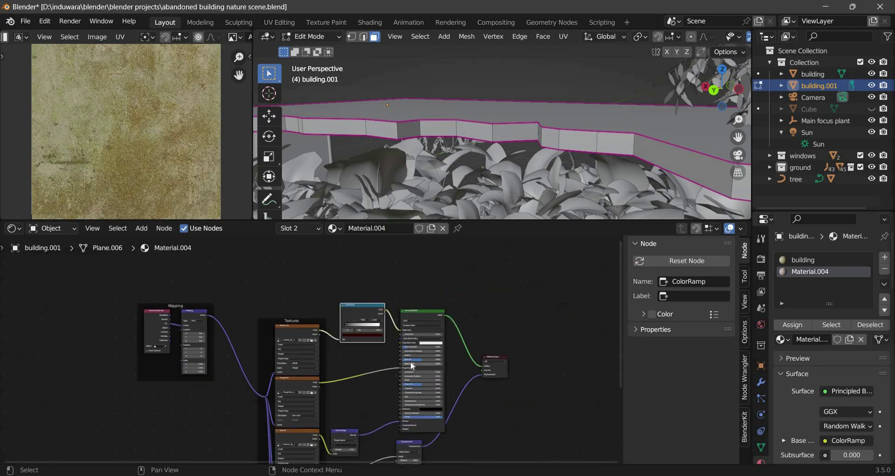
scroll(410, 361, up, 5)
Step: Colour the ramp's dark stop deep red-brown and its light stop muted tan, then remove the extra slot
drag(423, 267, 463, 270)
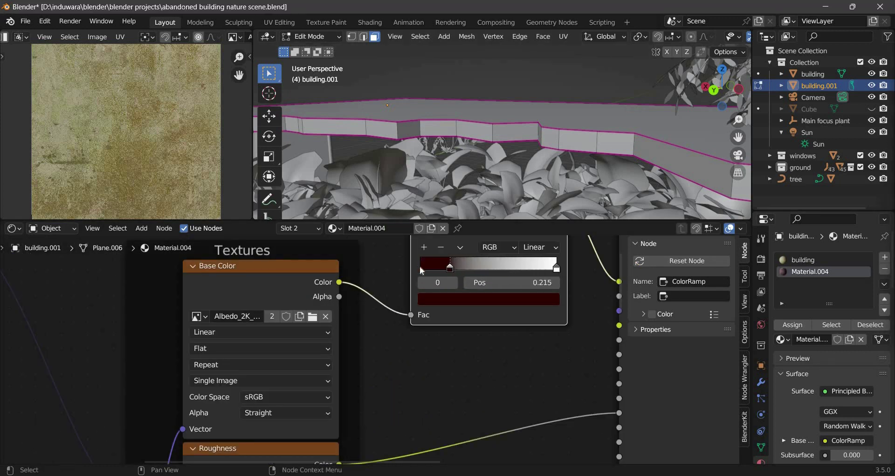
click(489, 299)
click(468, 184)
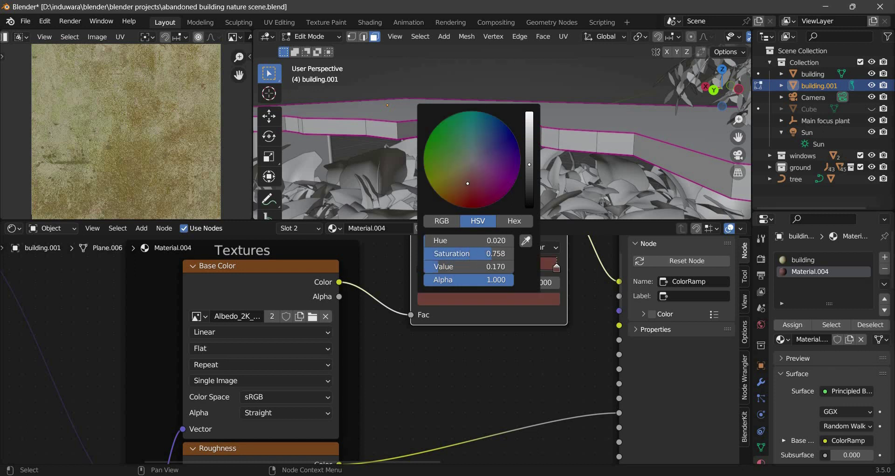
middle_drag(325, 372, 167, 384)
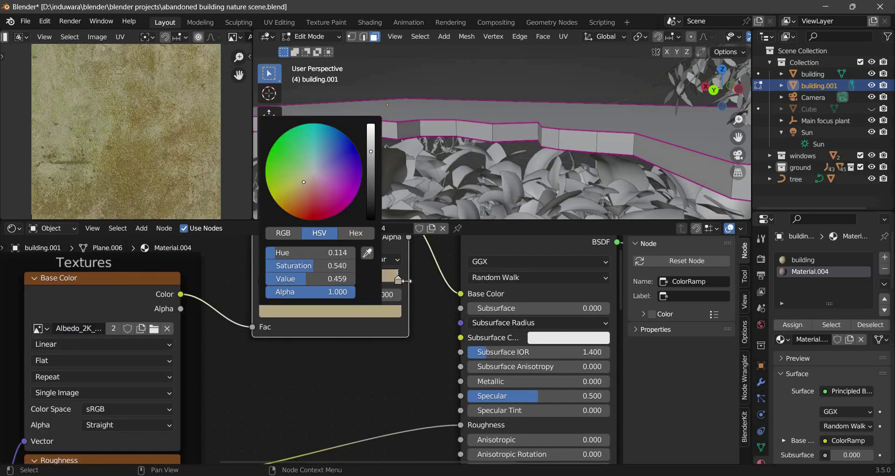
click(385, 311)
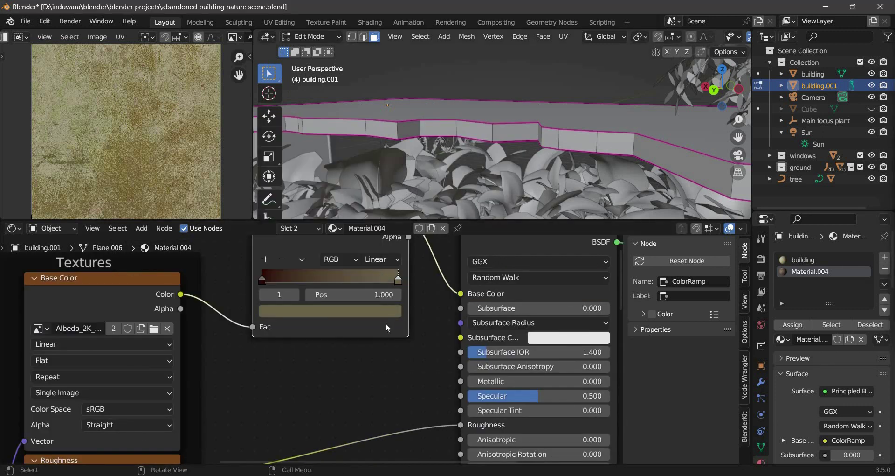
key(Home)
key(Tab)
click(885, 268)
Step: Add a Mix Shader node and connect the Principled BSDF into its second input
key(Tab)
key(a)
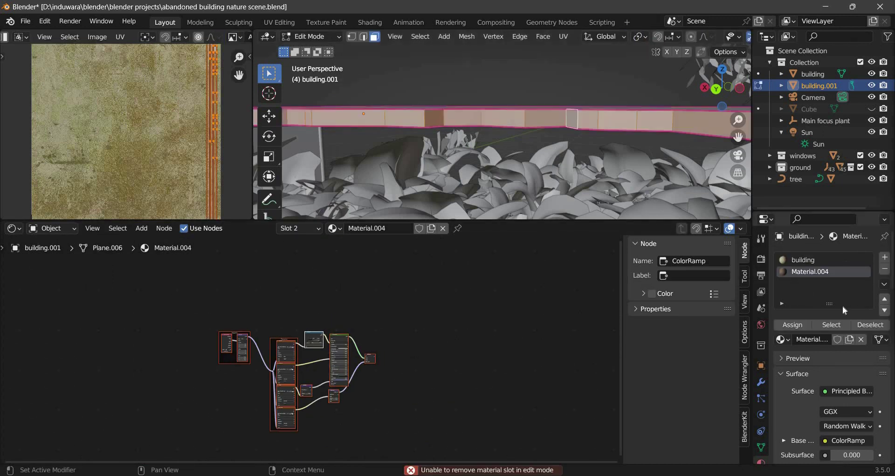
scroll(491, 141, down, 3)
scroll(316, 369, up, 4)
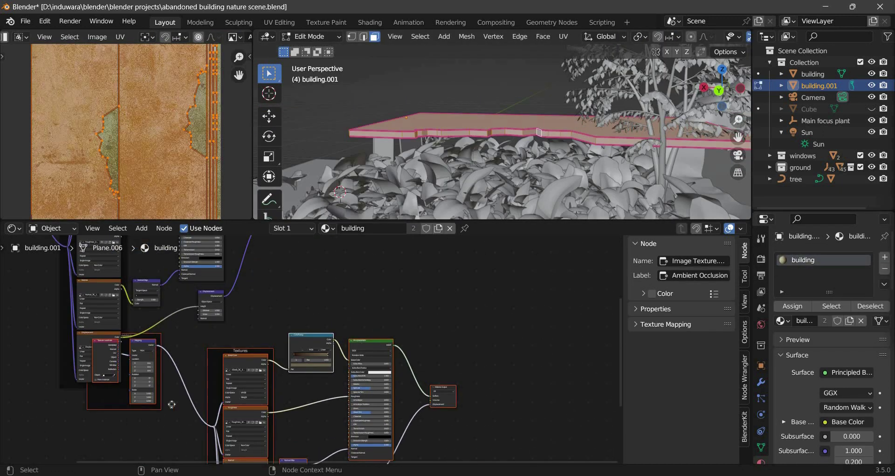
key(shift+a)
text(mix shader)
key(Return)
middle_drag(247, 449, 342, 423)
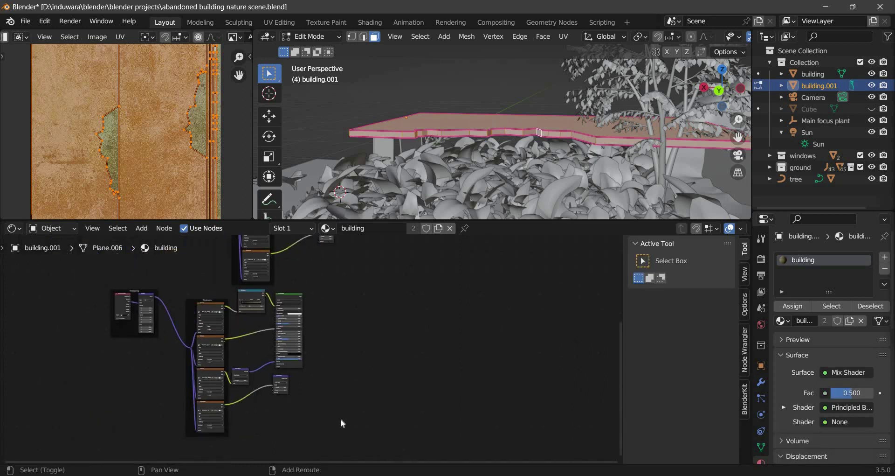
scroll(276, 420, up, 2)
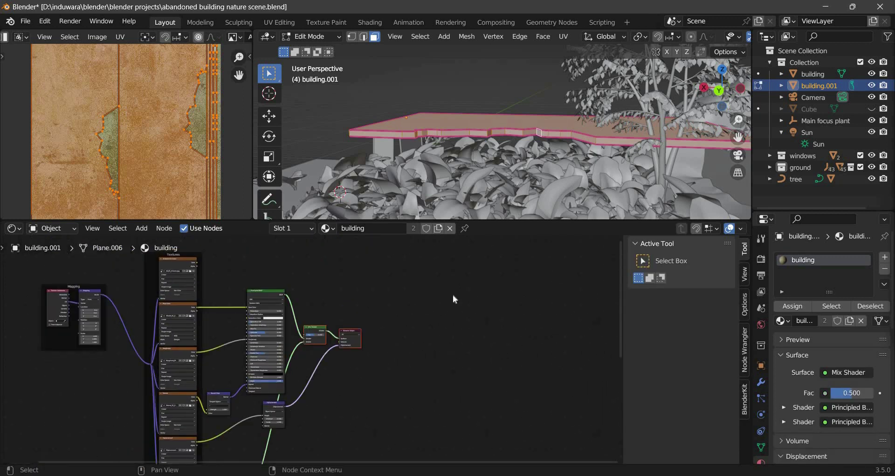
drag(327, 285, 420, 301)
Step: Add an Image Texture with a new blank 1024 px image, Untitled.001, and enter Texture Paint
text(image texture)
key(Return)
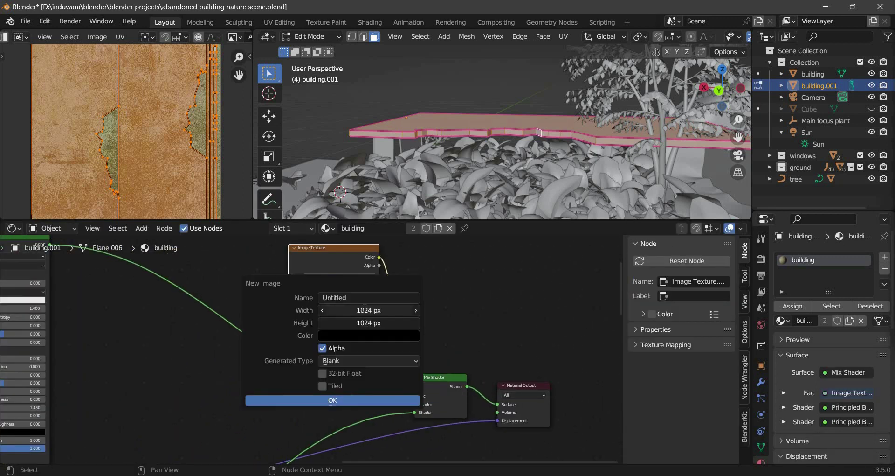
click(333, 401)
click(311, 36)
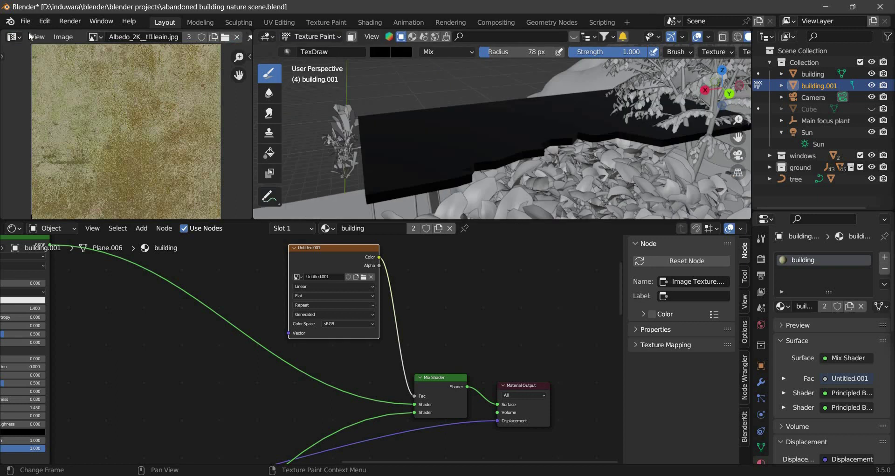
Step: In the Texture Paint workspace, paint white strokes on the mask around the slab
click(326, 22)
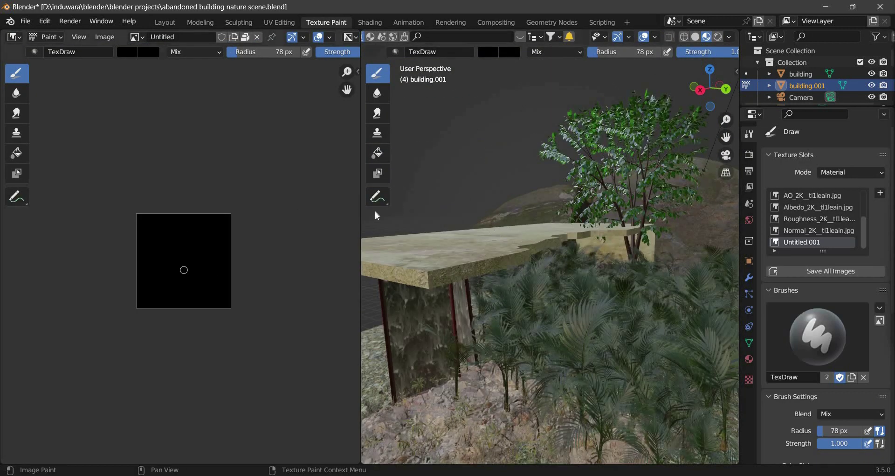
click(124, 54)
drag(217, 139, 217, 66)
middle_drag(489, 262, 464, 227)
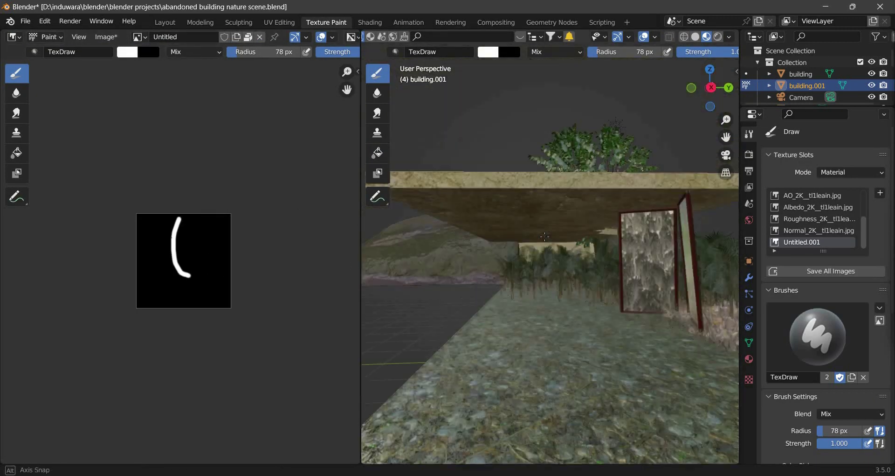
scroll(513, 252, up, 3)
scroll(550, 298, down, 1)
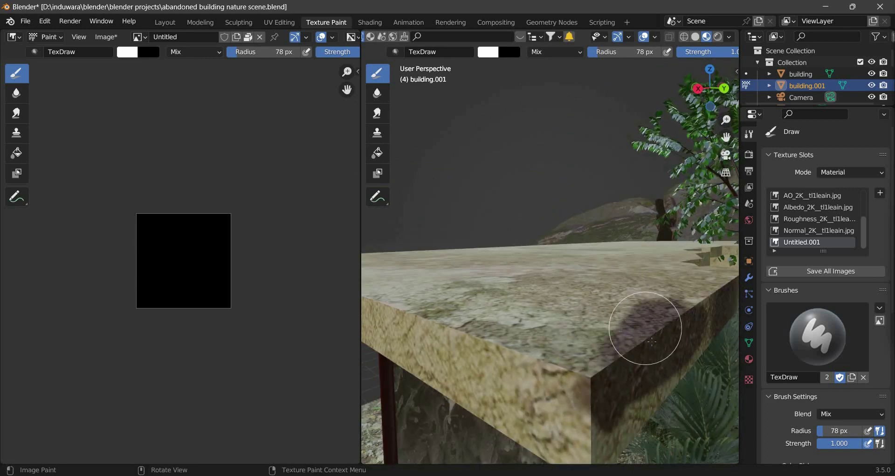
scroll(603, 270, down, 1)
scroll(603, 269, up, 1)
scroll(602, 270, up, 1)
mouse_move(602, 273)
middle_down()
mouse_move(650, 290)
mouse_move(691, 259)
middle_up()
scroll(690, 260, up, 3)
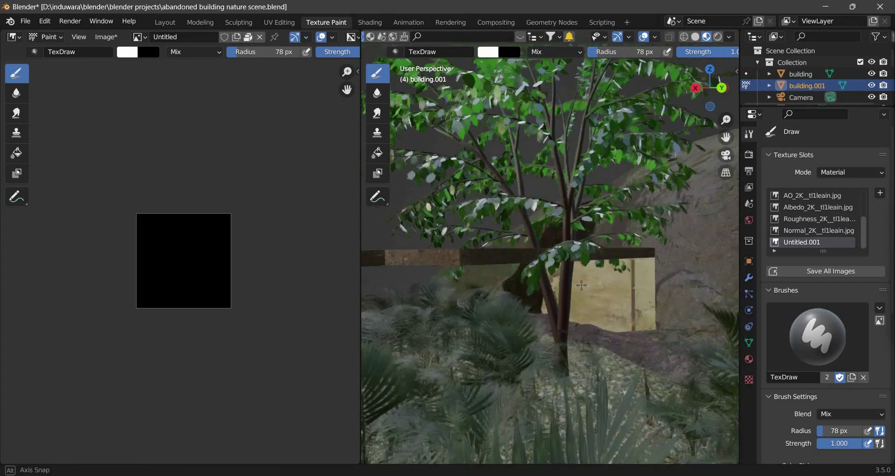
scroll(453, 255, down, 2)
middle_drag(453, 255, 525, 312)
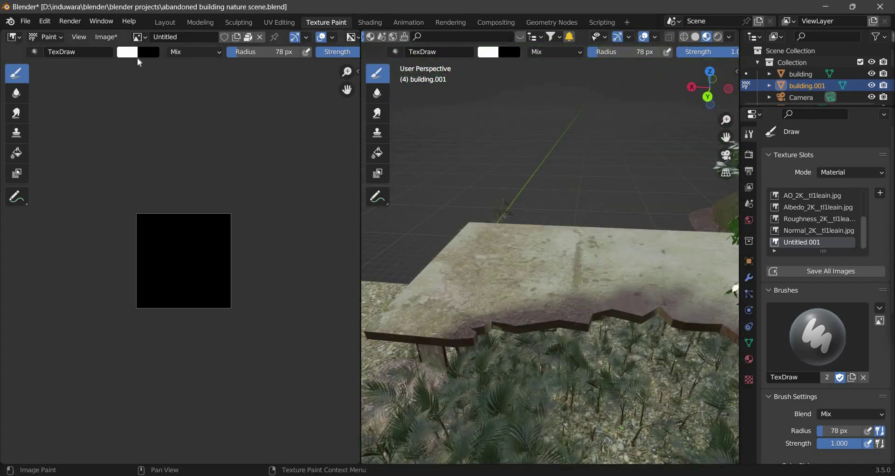
Step: Switch the paint colour to black and paint along the beam and slab
click(133, 53)
mouse_move(580, 260)
middle_down()
mouse_move(680, 340)
mouse_move(649, 342)
middle_up()
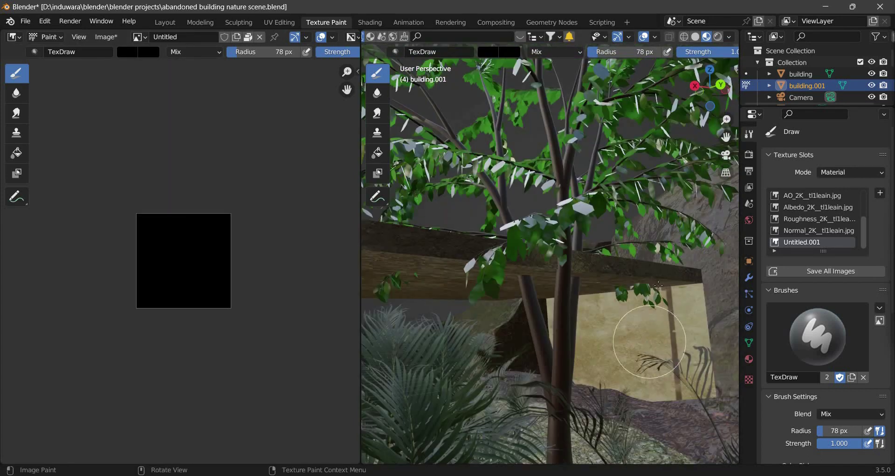
scroll(601, 264, down, 2)
scroll(596, 279, down, 3)
scroll(596, 280, down, 2)
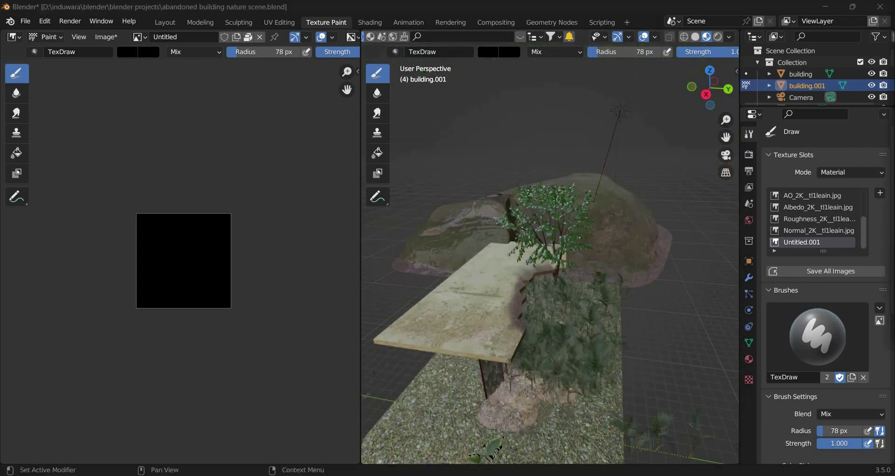
scroll(580, 240, up, 5)
scroll(501, 170, down, 2)
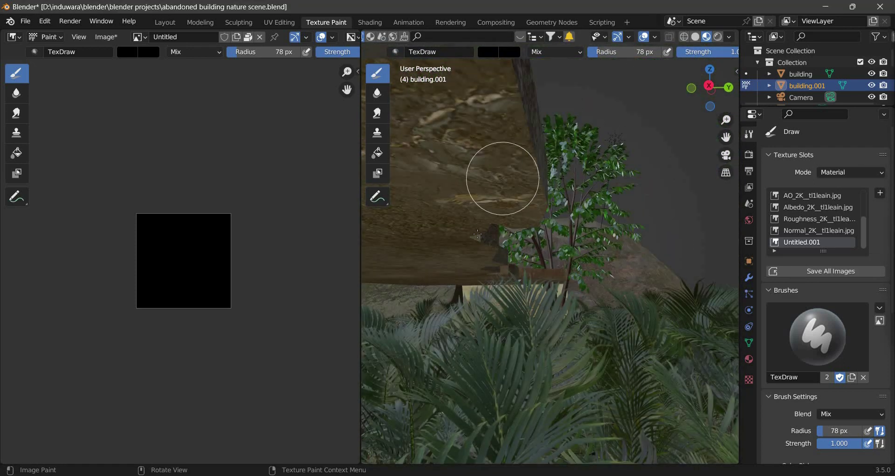
middle_drag(502, 169, 405, 292)
Step: Widen the 3D view, switch back to white paint, and paint the window wall and corner
drag(362, 233, 176, 233)
click(126, 52)
mouse_move(350, 274)
middle_down()
mouse_move(373, 190)
mouse_move(376, 220)
mouse_move(502, 161)
middle_up()
scroll(376, 220, up, 3)
mouse_move(517, 265)
middle_down()
mouse_move(413, 216)
mouse_move(463, 254)
mouse_move(394, 300)
mouse_move(304, 270)
mouse_move(421, 126)
mouse_move(494, 316)
mouse_move(498, 288)
middle_up()
Step: View through the scene camera and compare rendered, solid and material preview shading
middle_drag(554, 296, 656, 280)
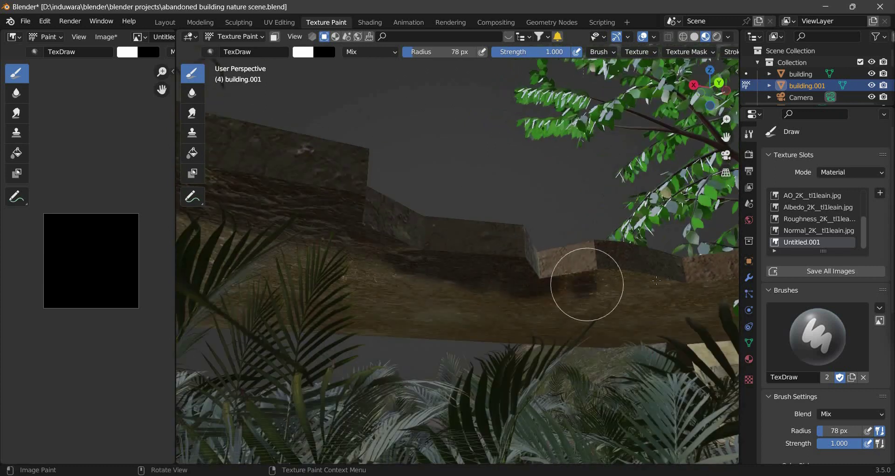
key(KP_0)
key(z)
click(650, 82)
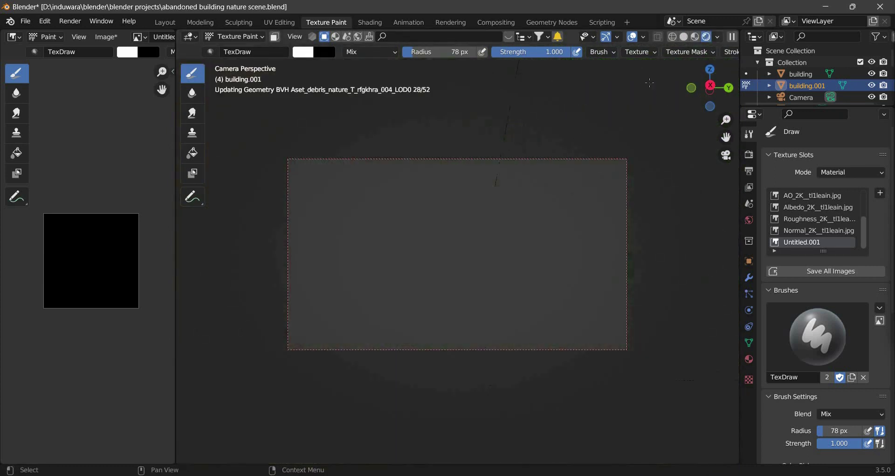
click(684, 40)
click(695, 36)
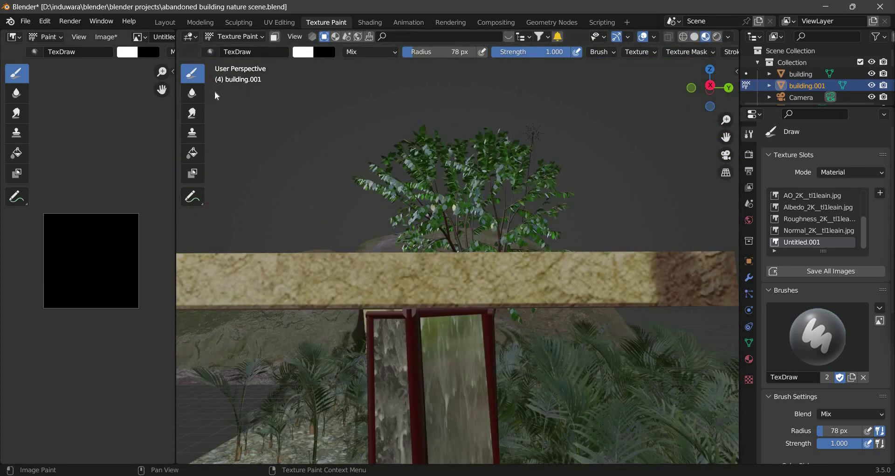
mouse_move(513, 233)
middle_down()
mouse_move(411, 295)
mouse_move(441, 172)
middle_up()
Step: Set the brush radius to 180 px, paint more of the mask, and preview it rendered
key(f)
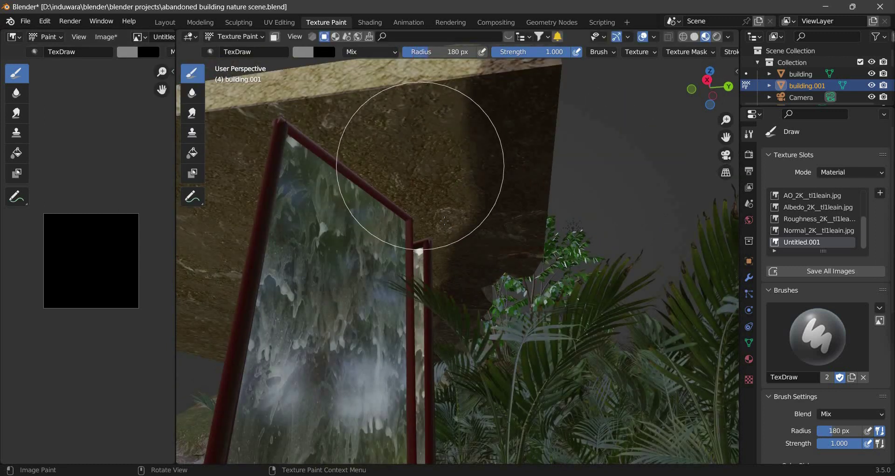
middle_drag(444, 260, 379, 361)
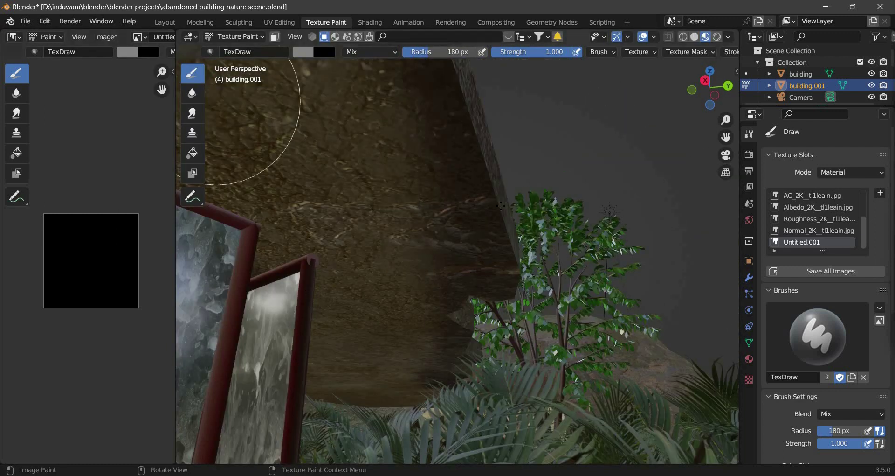
shift+middle_drag(501, 206, 601, 214)
click(717, 36)
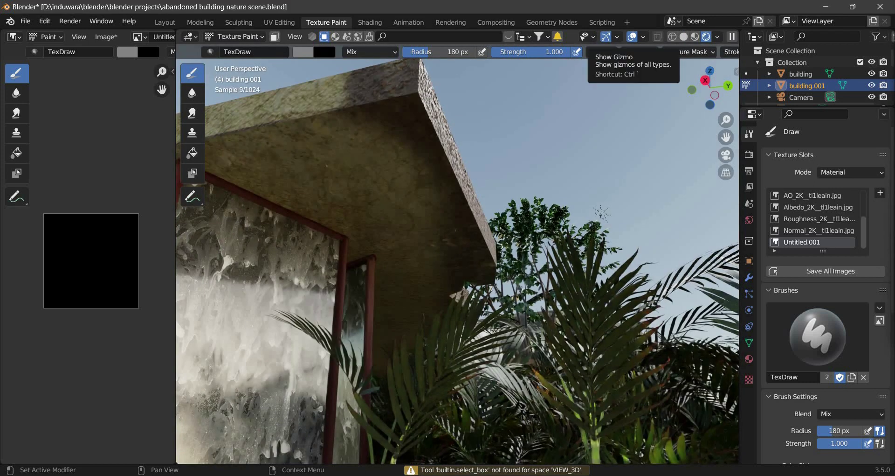
key(z)
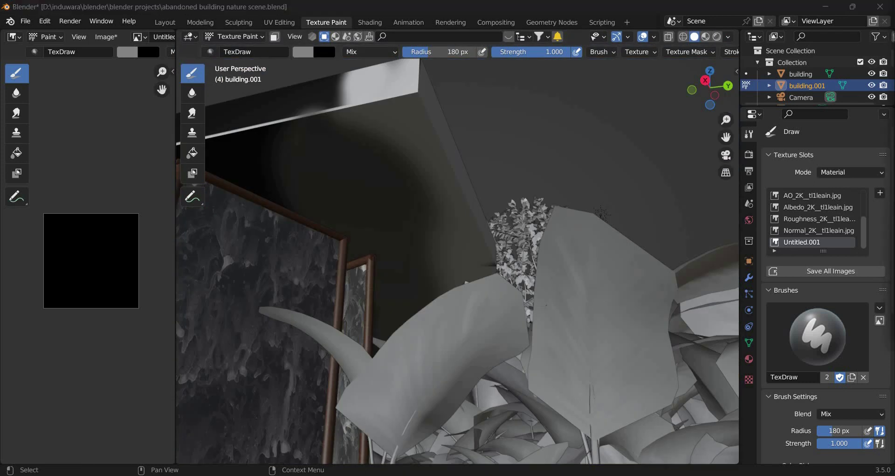
Step: Return to the Layout workspace and select the Cube to show its Material.003 nodes
click(164, 22)
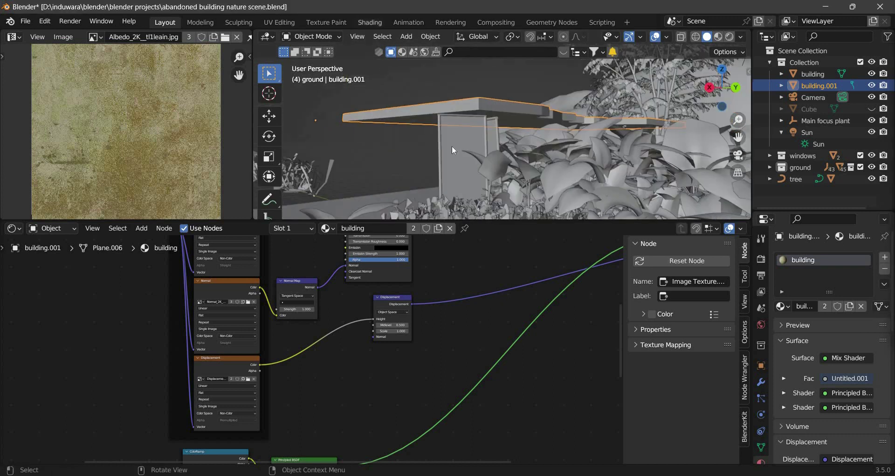
click(326, 23)
mouse_move(380, 170)
middle_down()
mouse_move(335, 216)
mouse_move(349, 320)
mouse_move(420, 280)
middle_up()
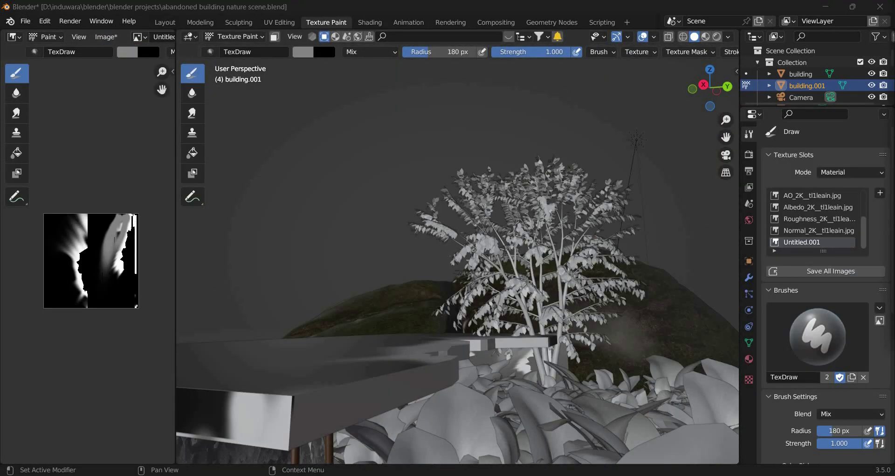
click(165, 23)
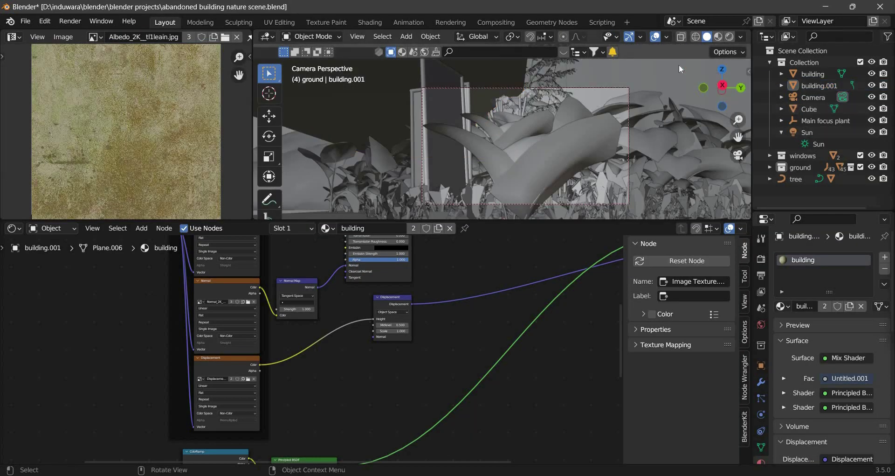
click(809, 109)
click(761, 259)
scroll(808, 381, down, 2)
Step: Set Principled Volume and Volume Absorption density to 0.005, then open a colour swatch
drag(467, 220, 467, 333)
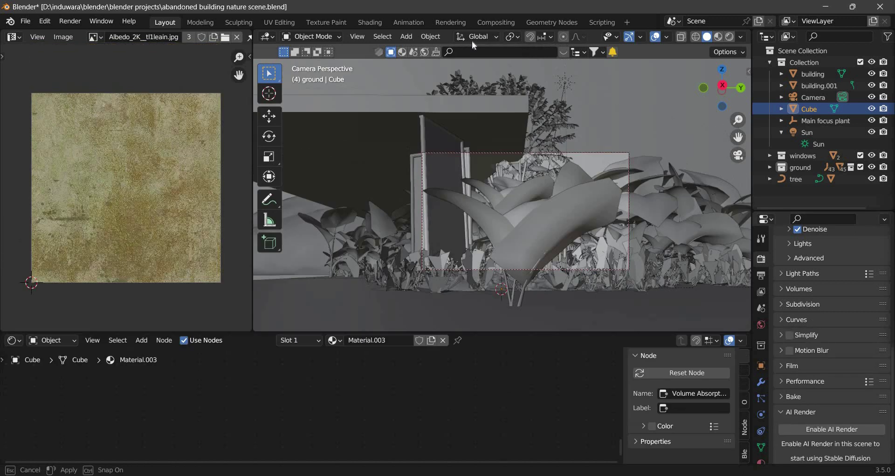
click(496, 23)
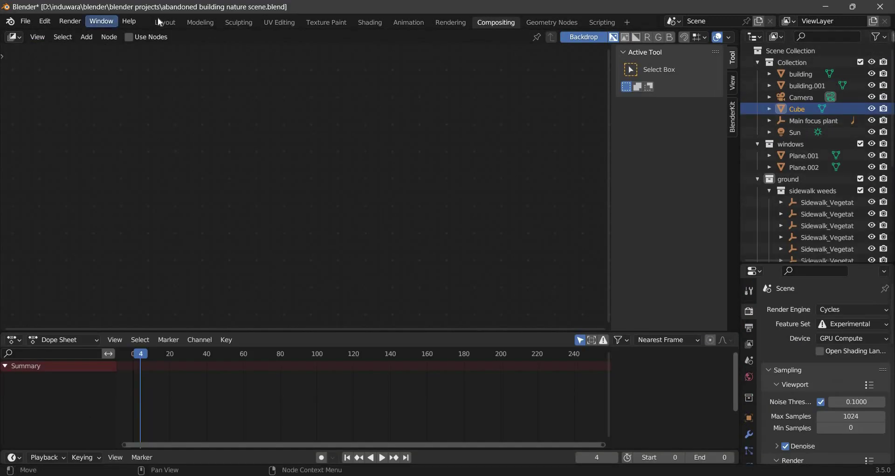
click(164, 22)
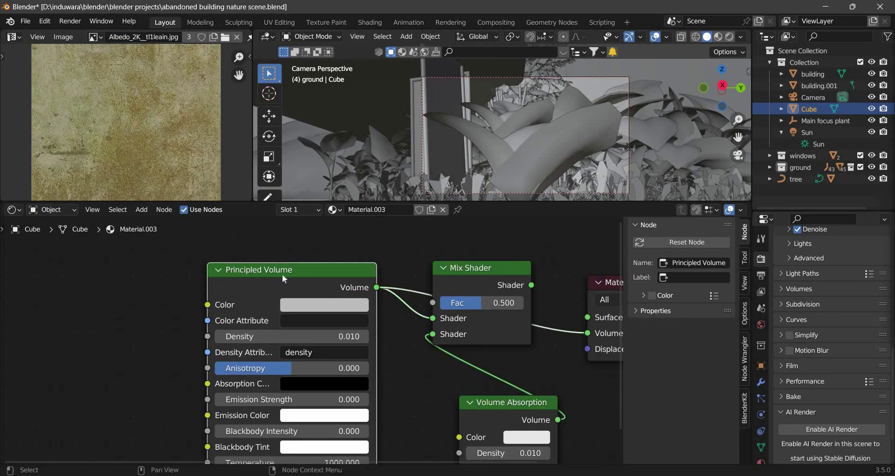
click(517, 450)
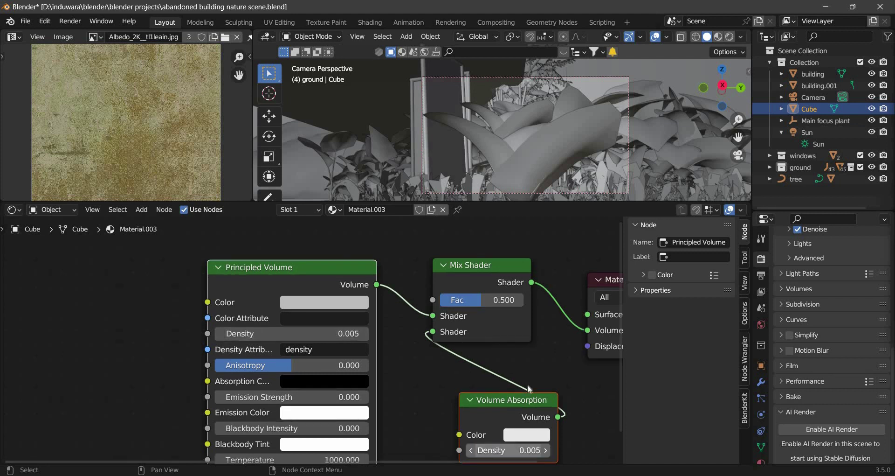
middle_drag(629, 171, 634, 168)
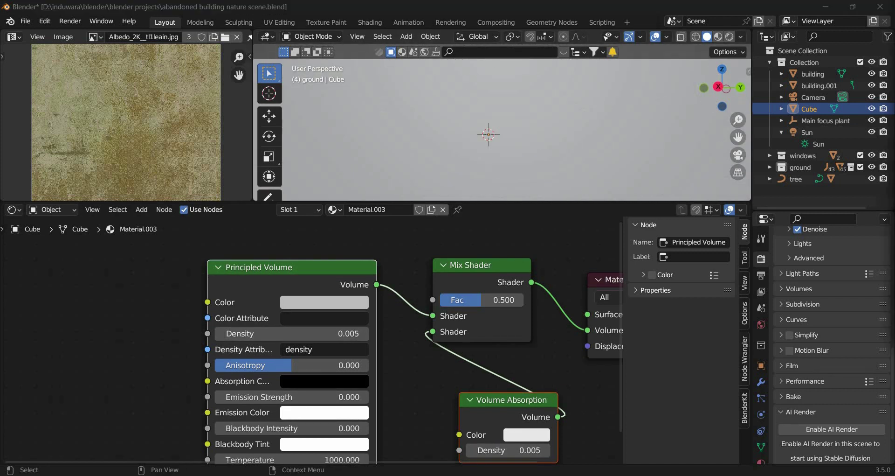
click(324, 302)
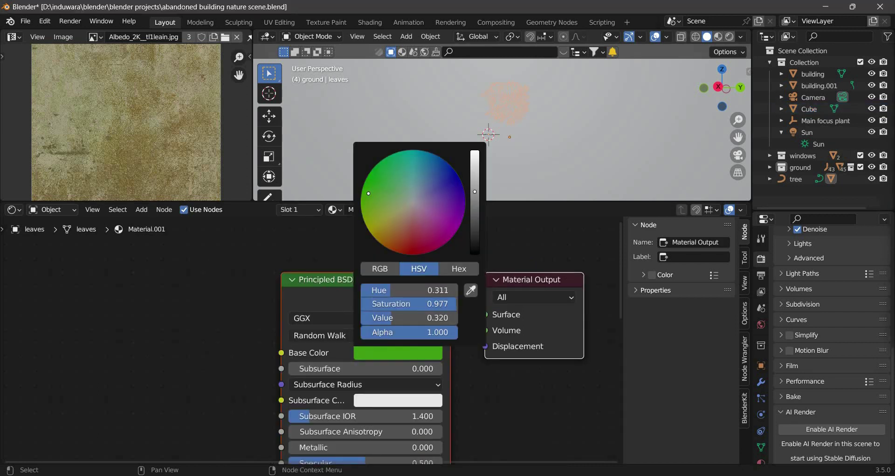
Step: Scroll and pan slightly to bring the ground's particle settings into view
shift+scroll(434, 407, down, 10)
middle_drag(443, 339, 439, 362)
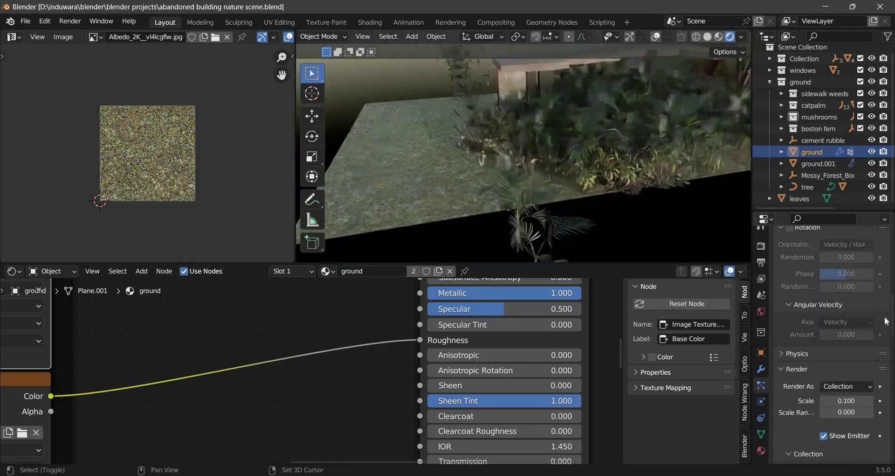
Step: Raise the scattered plants' particle scale to about 0.120
middle_drag(628, 185, 530, 162)
click(869, 400)
click(869, 400)
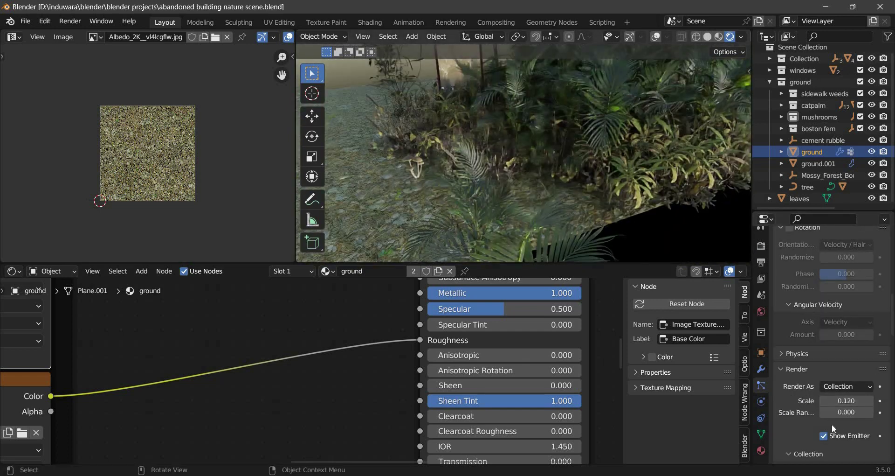
scroll(831, 424, down, 3)
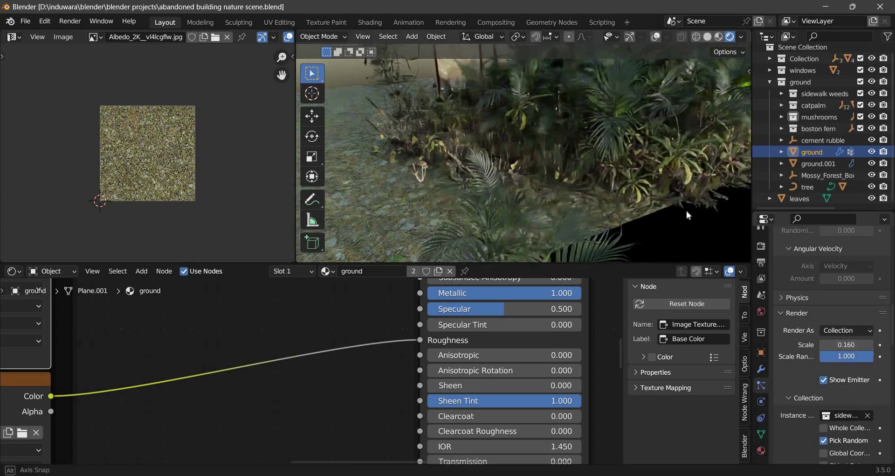
scroll(872, 326, up, 6)
Step: Enable plant rotation with Global Z orientation, phase -1 and randomize phase 2
click(789, 414)
scroll(792, 382, down, 3)
click(846, 353)
click(838, 278)
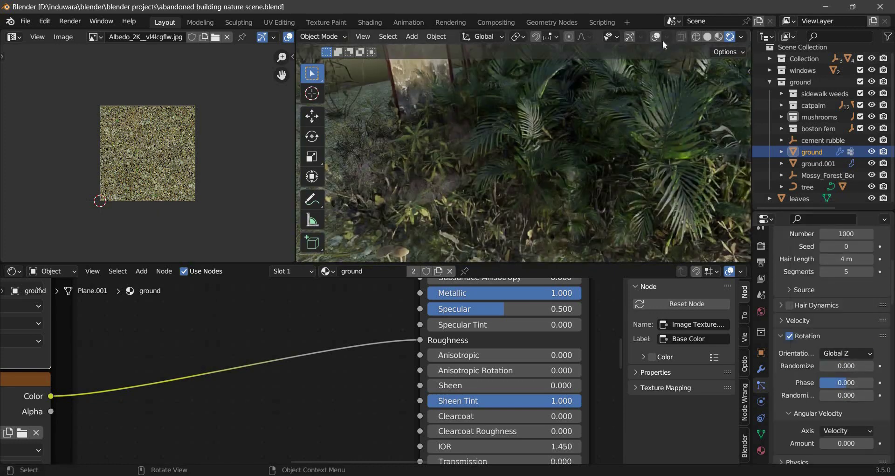
mouse_move(841, 379)
mouse_down()
mouse_move(825, 383)
mouse_move(872, 395)
mouse_up()
key(KP_0)
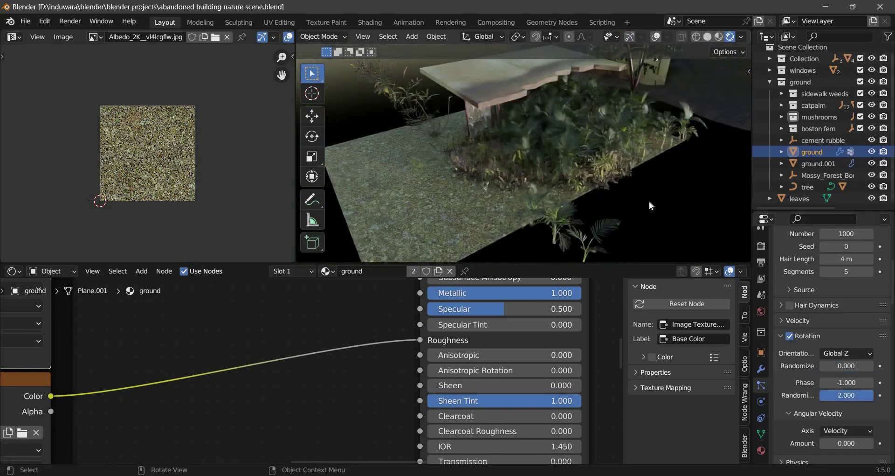
key(ctrl+s)
Step: Check the building from a new angle and save the scene
mouse_move(649, 201)
middle_down()
mouse_move(619, 185)
mouse_move(544, 198)
mouse_move(542, 172)
middle_up()
scroll(543, 172, up, 2)
scroll(558, 179, up, 3)
scroll(857, 257, up, 3)
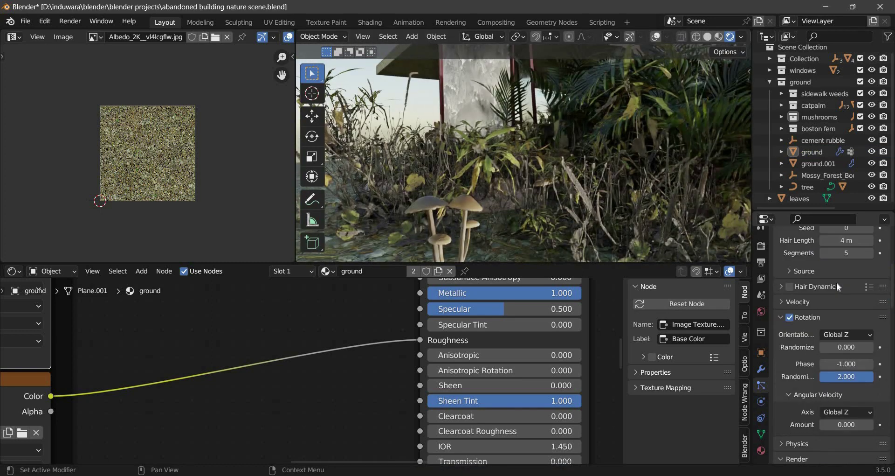
key(ctrl+s)
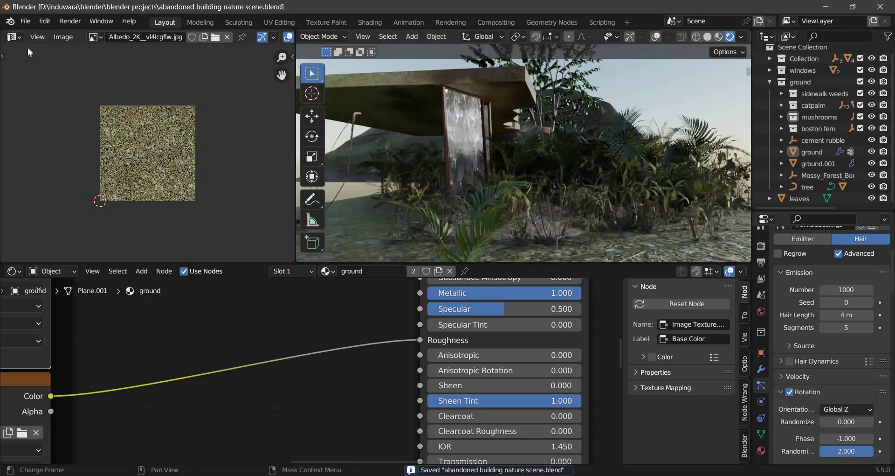
Step: Begin a File > Import > USD of a plant from the 3dplants folder
click(25, 21)
click(323, 98)
click(321, 90)
Step: In Quixel Bridge, search 'leaves' and open the Bay Leaf atlas details
key(alt+Tab)
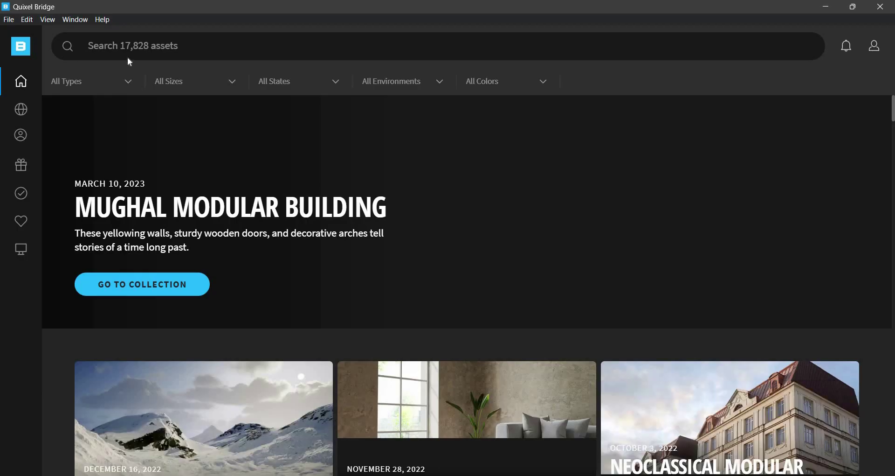
click(136, 60)
text(leaves)
key(Return)
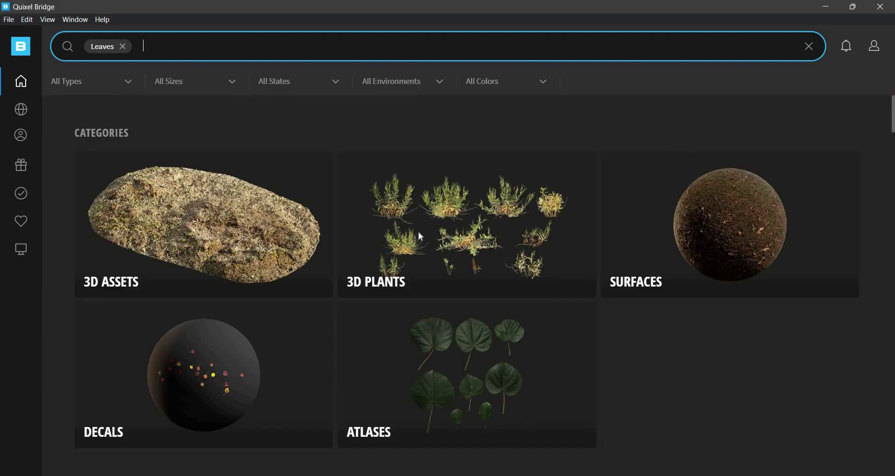
scroll(475, 236, down, 4)
scroll(114, 276, down, 8)
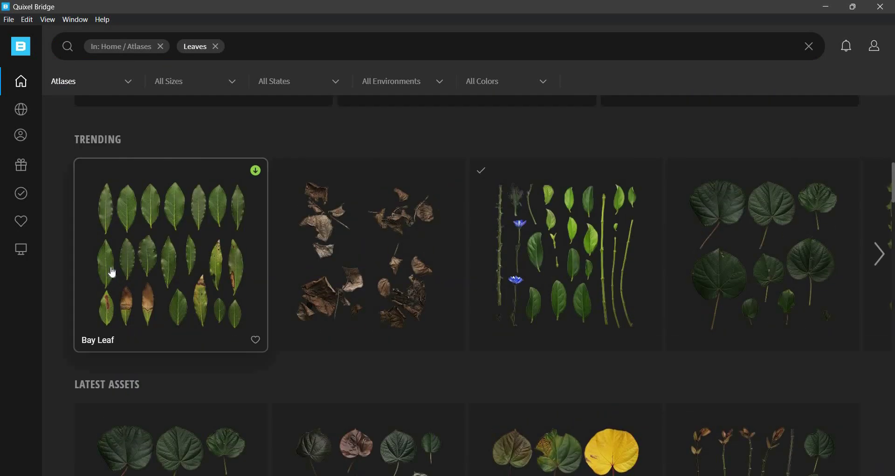
click(114, 276)
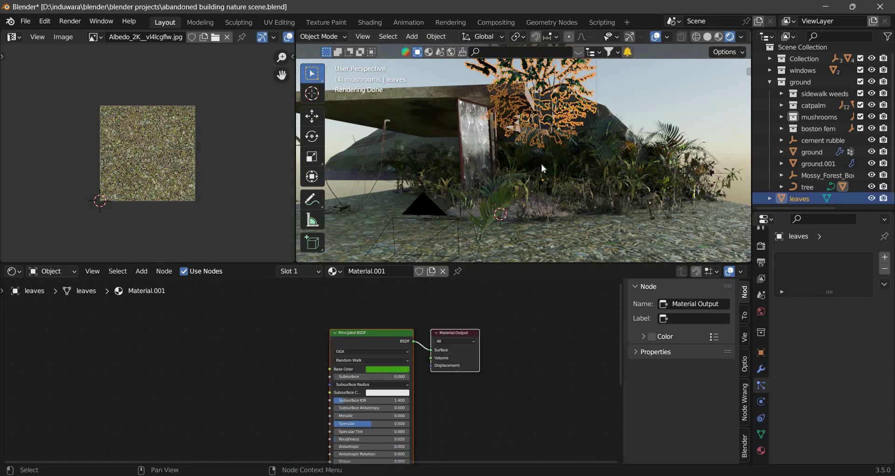
Step: Isolate the tree in Object Mode and select the leaves object
key(h)
middle_drag(579, 234, 615, 67)
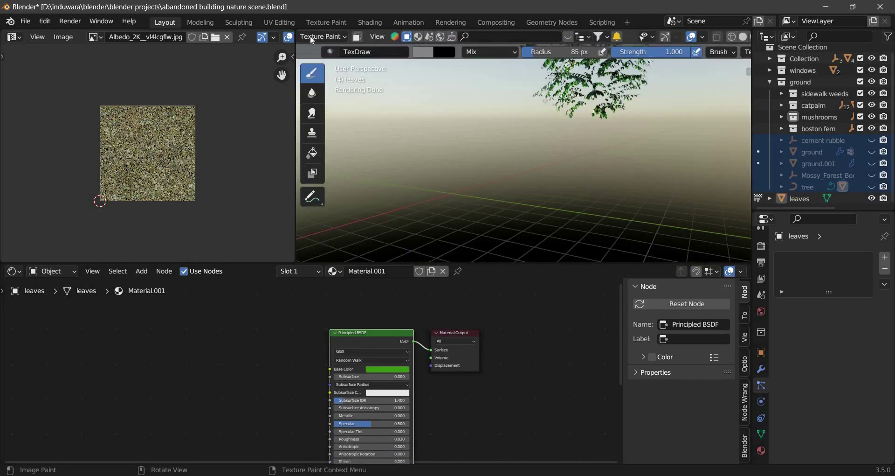
click(312, 40)
click(322, 53)
middle_drag(450, 194, 506, 129)
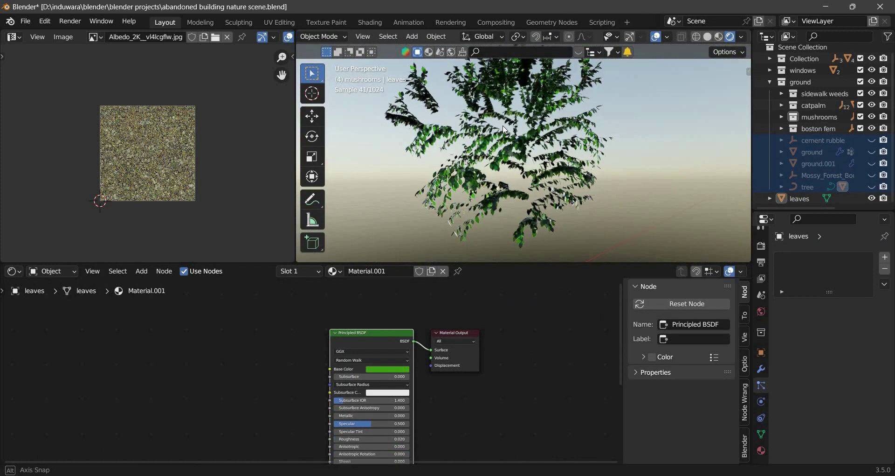
click(506, 130)
Step: Build principled texture nodes for the leaves from all Bay Leaf maps
key(ctrl+shift+t)
double_click(348, 284)
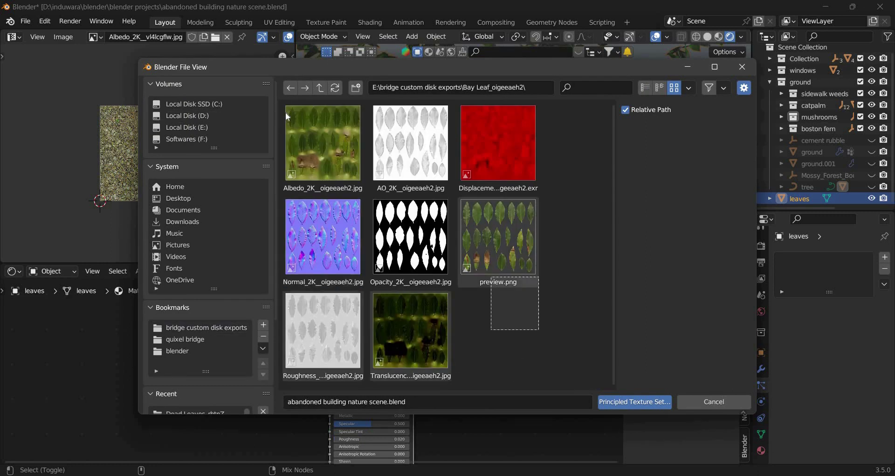
key(a)
key(Return)
Step: Show the leaves' UVs over the Bay Leaf albedo image in Edit Mode
key(Tab)
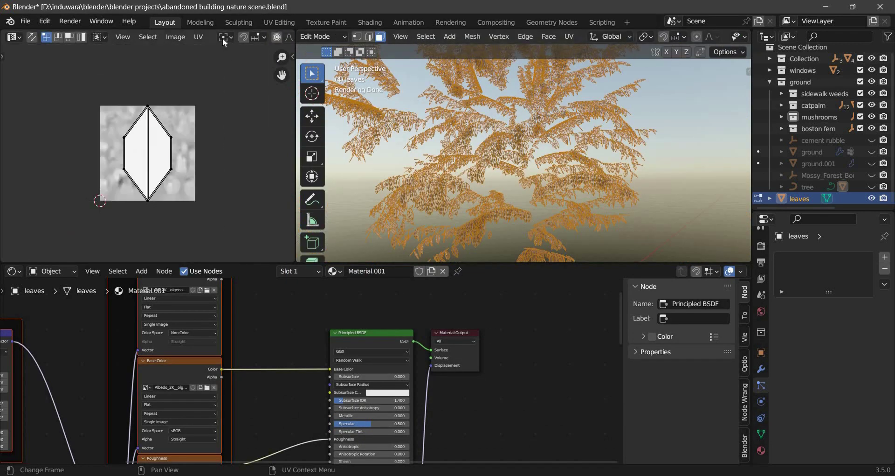
click(96, 37)
click(233, 66)
key(s)
key(Escape)
click(182, 37)
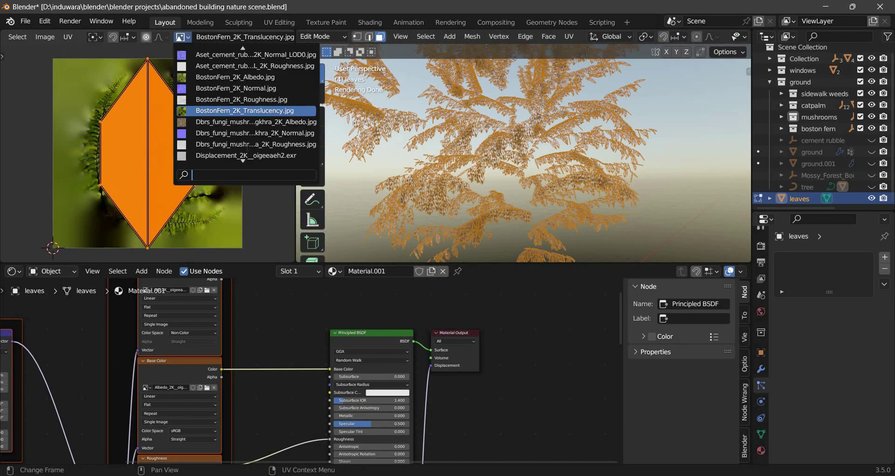
click(234, 110)
Step: Scale and move the leaf UV island to fit one leaf of the atlas
key(s)
click(200, 144)
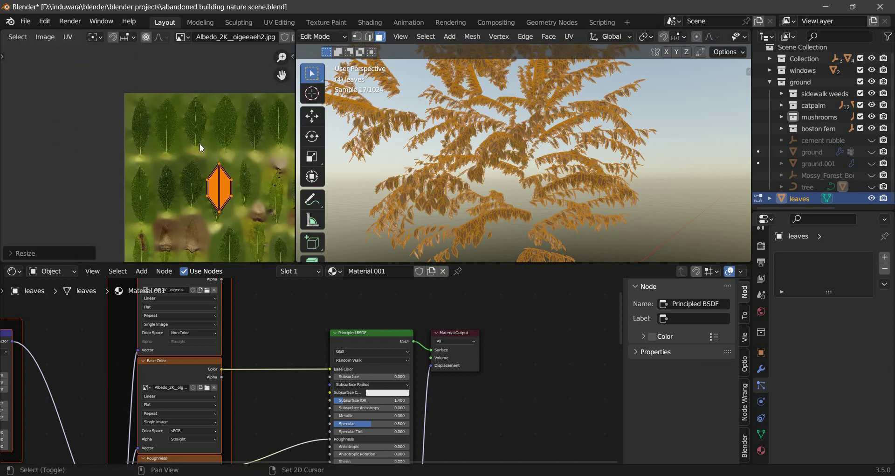
click(225, 151)
scroll(225, 147, up, 5)
key(s)
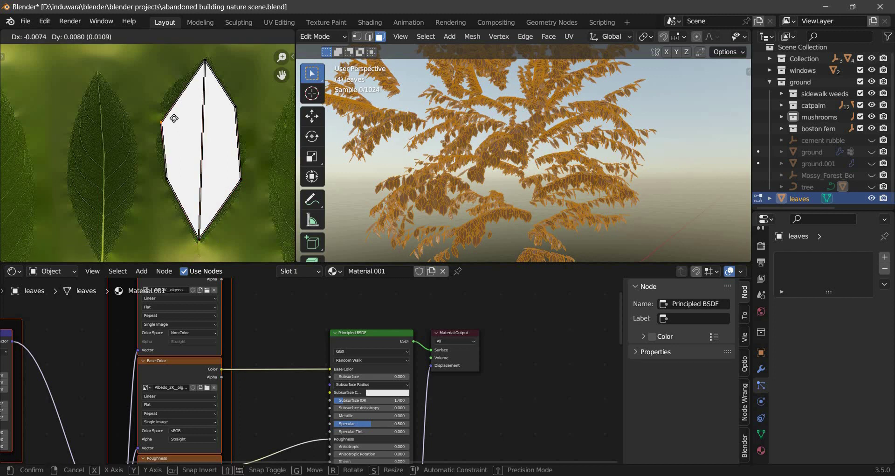
click(174, 118)
key(Tab)
scroll(664, 194, up, 4)
scroll(665, 194, down, 6)
Step: Select the volume fog cube and mushroom piece, and exclude the boston fern collection
key(KP_0)
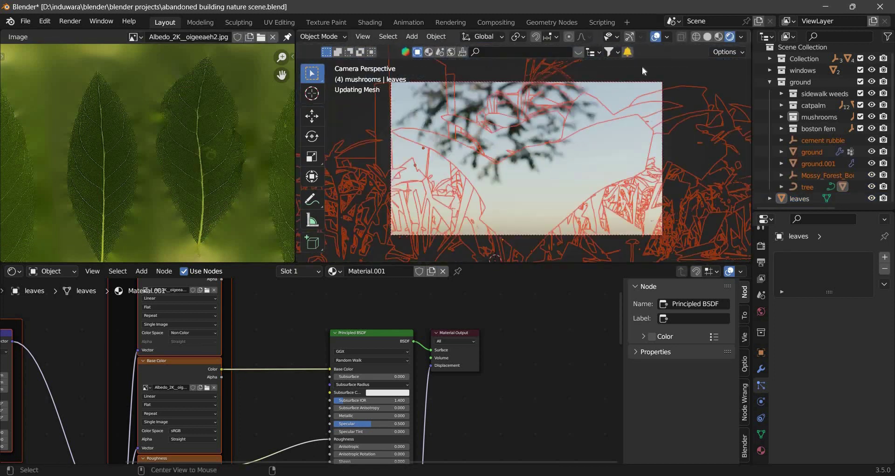
click(560, 93)
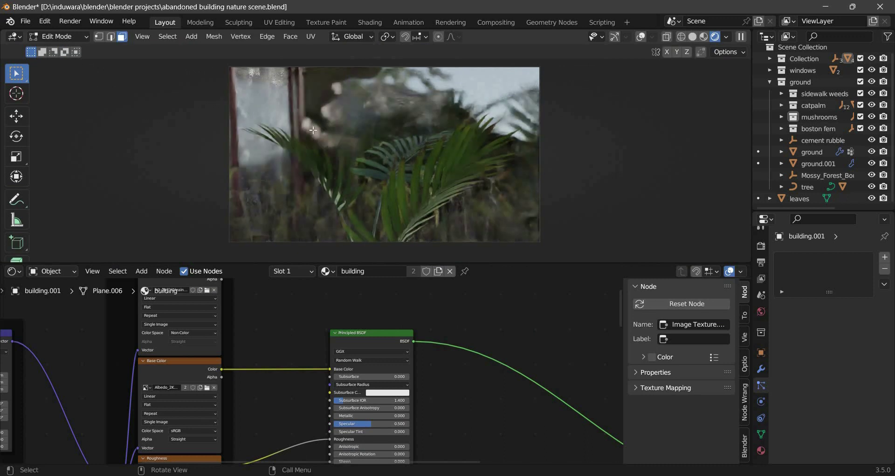
middle_drag(313, 130, 514, 112)
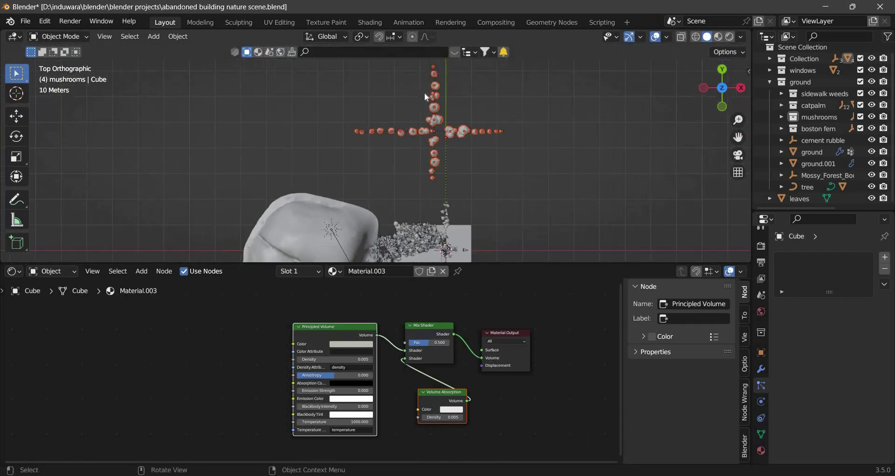
right_click(426, 96)
click(424, 143)
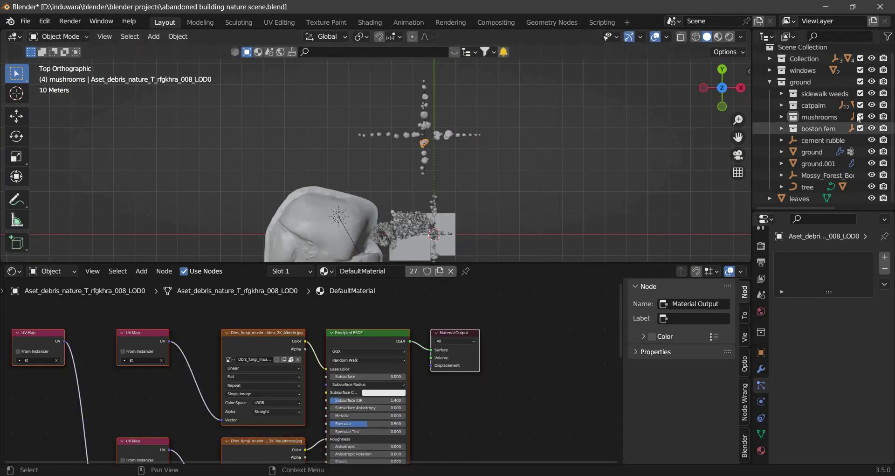
click(861, 128)
Step: Exclude the sidewalk weeds and catpalm collections, then select the tree from top view
middle_drag(467, 140, 319, 141)
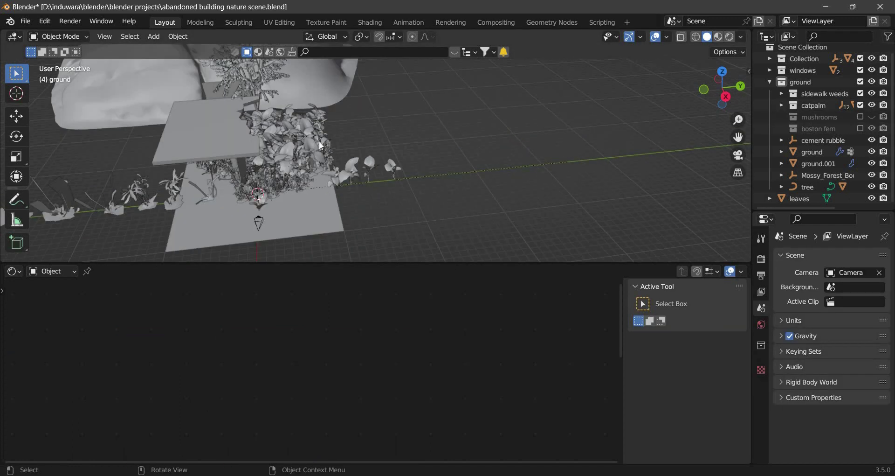
scroll(319, 140, up, 5)
scroll(450, 160, down, 5)
click(861, 105)
click(861, 94)
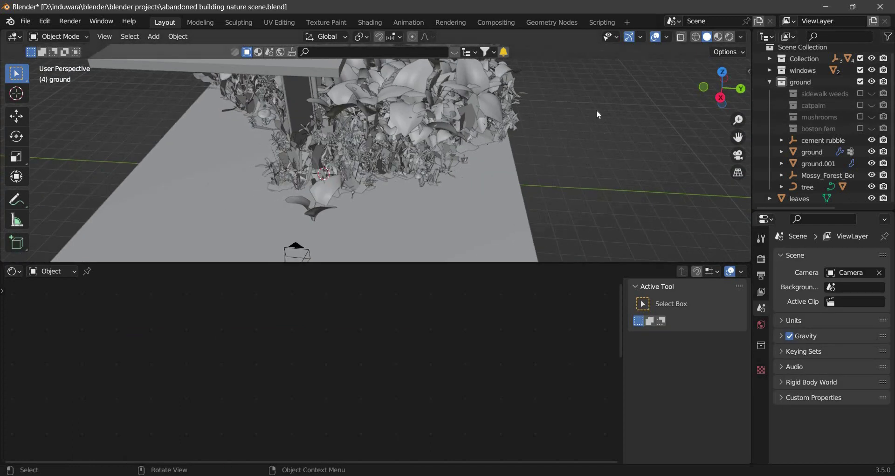
click(674, 69)
click(333, 100)
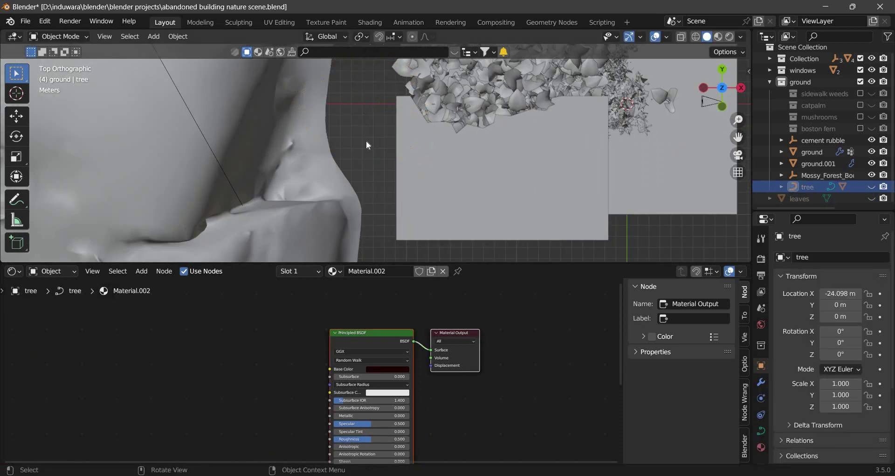
Step: Add a new plane and reposition its edge in Edit Mode
key(shift+a)
click(608, 118)
click(501, 123)
key(Tab)
scroll(468, 88, up, 3)
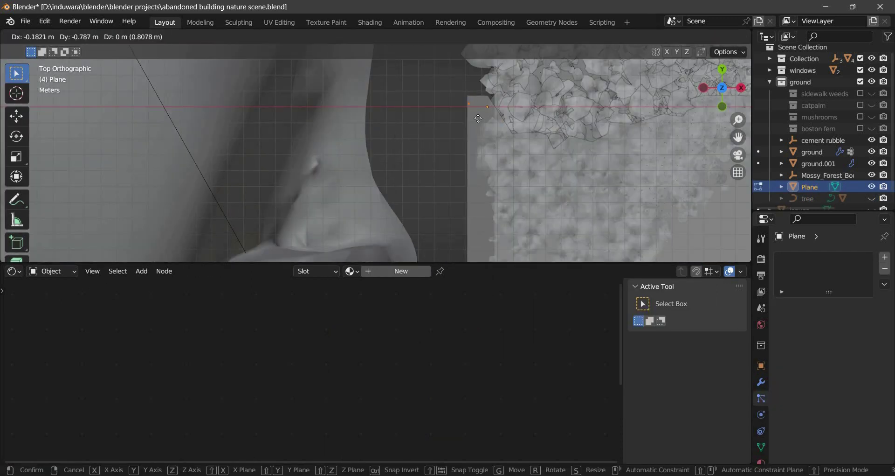
click(481, 138)
scroll(513, 137, up, 1)
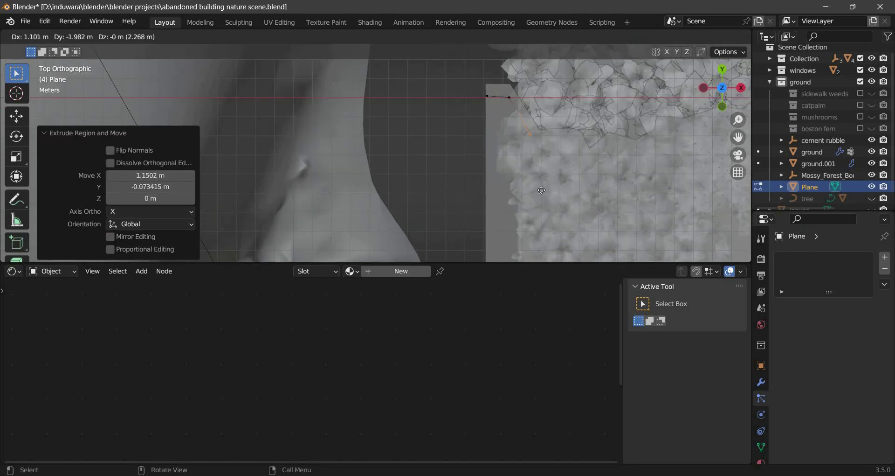
shift+middle_drag(548, 148, 304, 104)
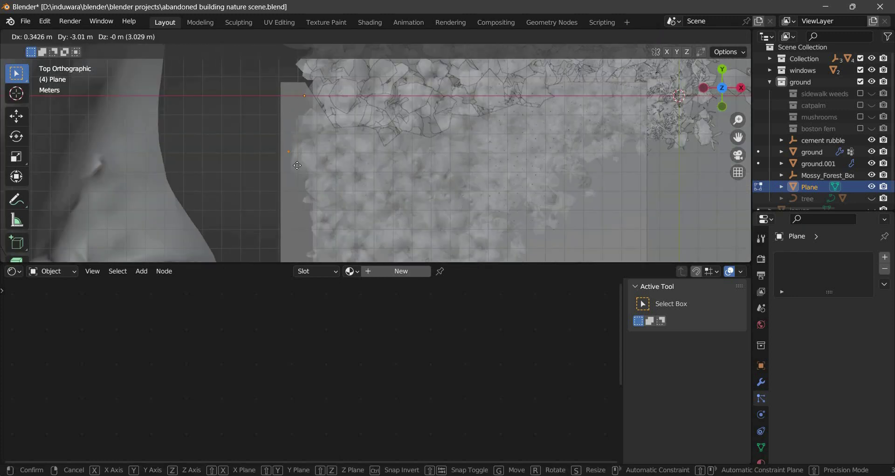
click(289, 97)
scroll(289, 97, up, 2)
Step: Move the plane's edge vertically, raising it 5.08 m
key(g)
key(z)
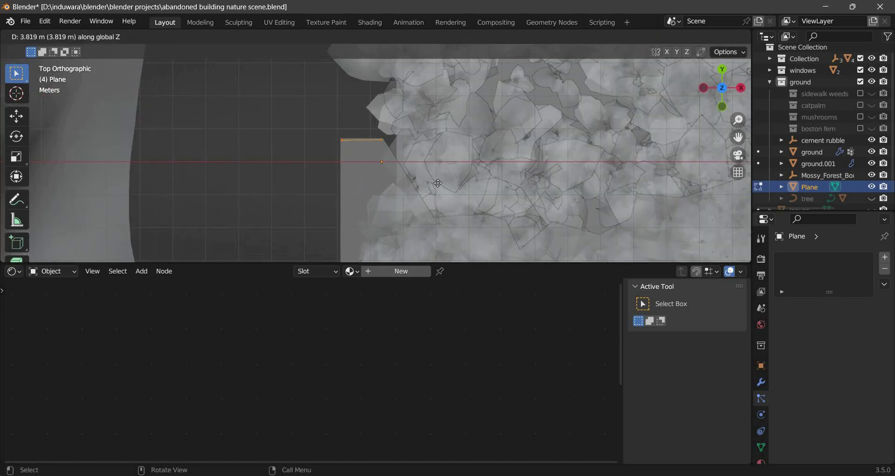
click(430, 177)
middle_drag(430, 177, 500, 104)
key(KP_1)
key(g)
key(z)
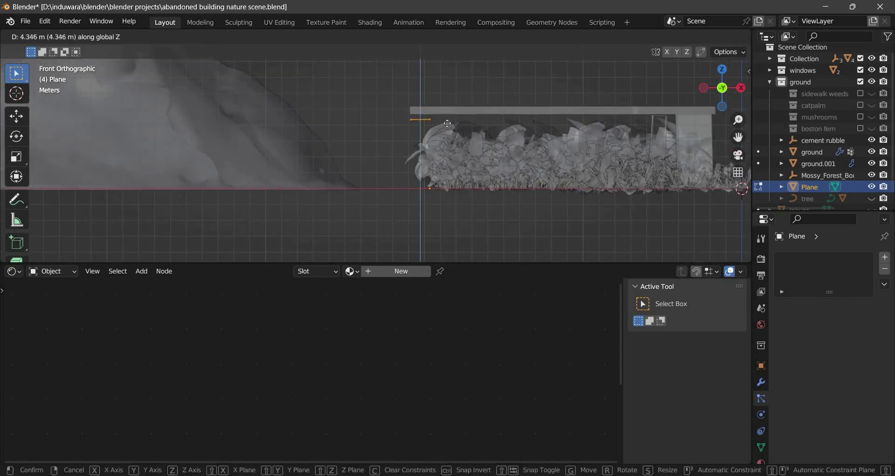
click(450, 56)
mouse_move(450, 56)
middle_down()
mouse_move(419, 117)
mouse_move(383, 145)
middle_up()
key(KP_0)
Step: Extrude the face into a column and reposition the whole mesh
key(e)
click(544, 180)
key(a)
middle_drag(544, 180, 416, 170)
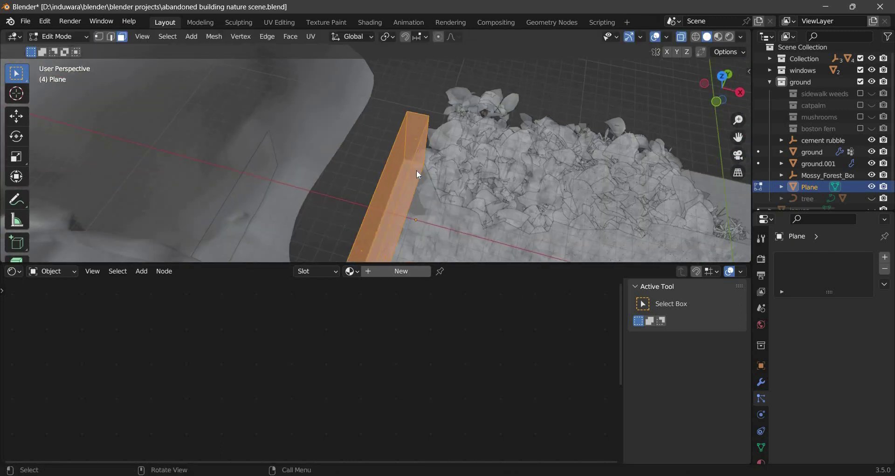
key(alt+z)
click(534, 176)
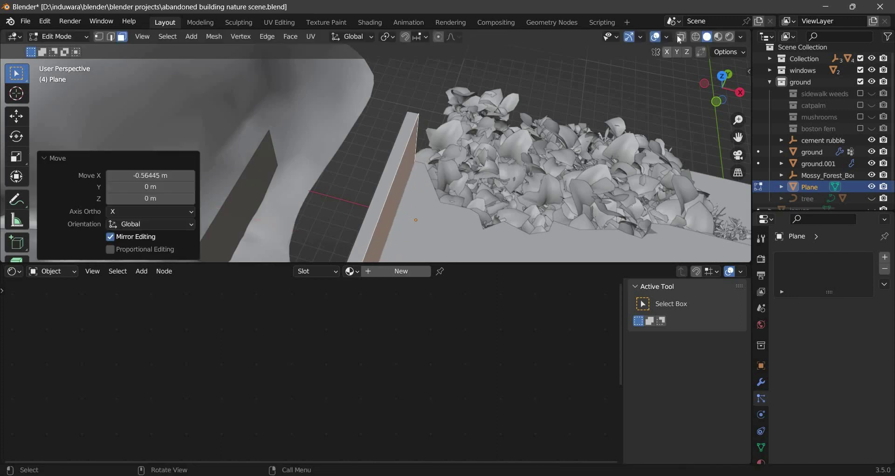
Step: Knife a jagged cut line across the wall in right-side orthographic view
key(KP_3)
key(alt+z)
key(k)
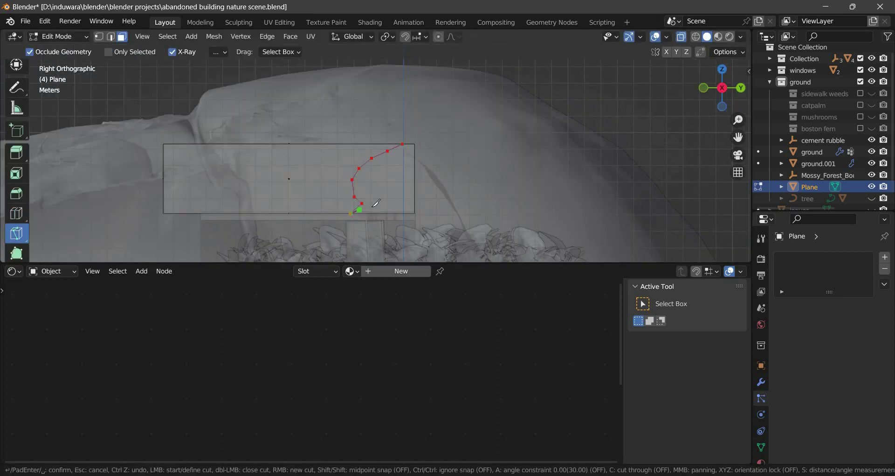
key(Return)
drag(722, 88, 734, 95)
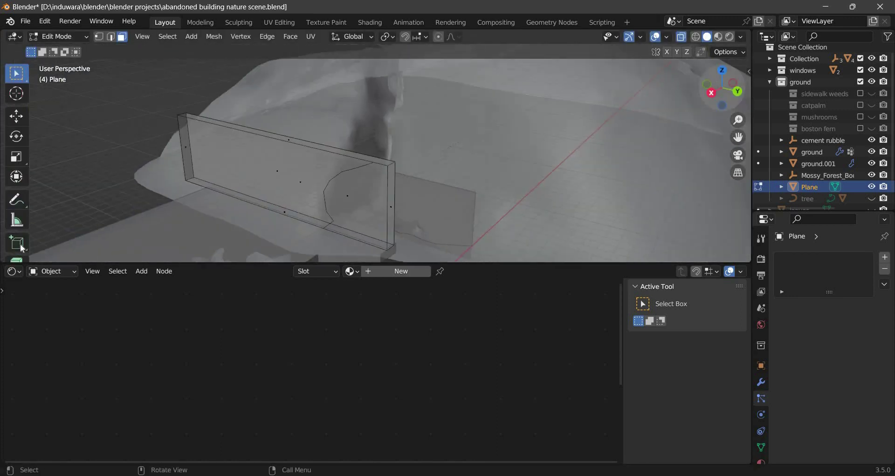
click(727, 91)
click(727, 91)
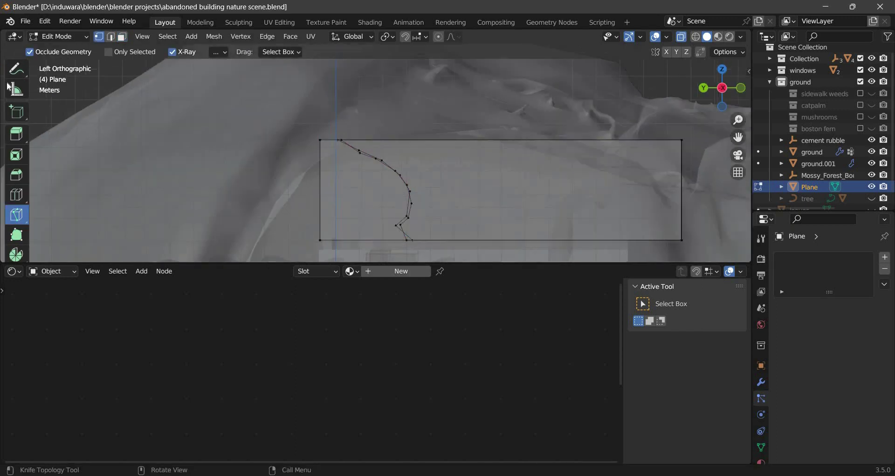
key(Return)
Step: Delete the vertices beyond the cut and inspect the trimmed wall
scroll(413, 223, down, 3)
key(x)
click(543, 112)
middle_drag(544, 112, 409, 131)
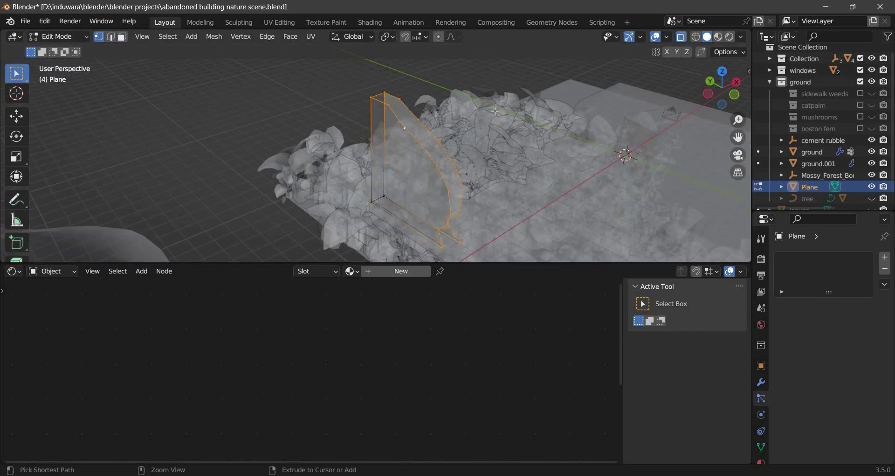
mouse_move(495, 111)
middle_down()
mouse_move(430, 207)
mouse_move(428, 181)
middle_up()
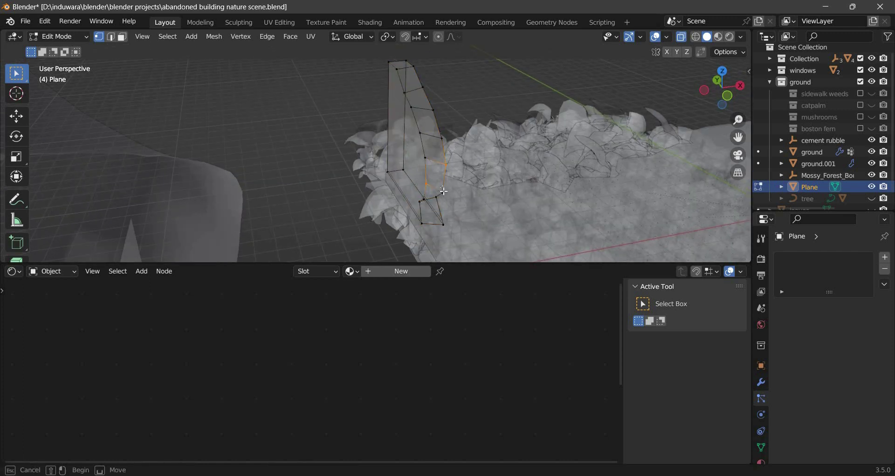
mouse_move(444, 191)
middle_down()
mouse_move(469, 155)
mouse_move(445, 178)
middle_up()
mouse_move(583, 122)
middle_down()
mouse_move(471, 154)
mouse_move(561, 133)
middle_up()
key(KP_0)
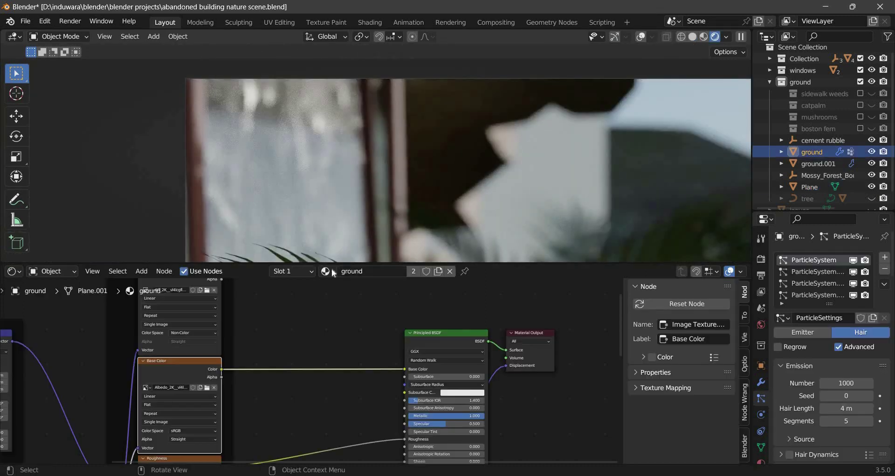
Step: Select the wall, turn the left area into a UV Editor, and unwrap the wall
click(505, 193)
key(shift+alt+z)
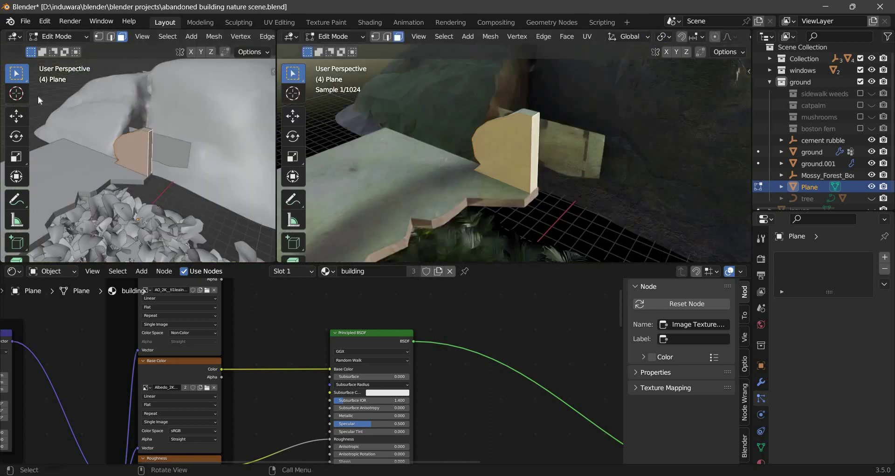
click(14, 36)
click(41, 70)
key(u)
click(373, 74)
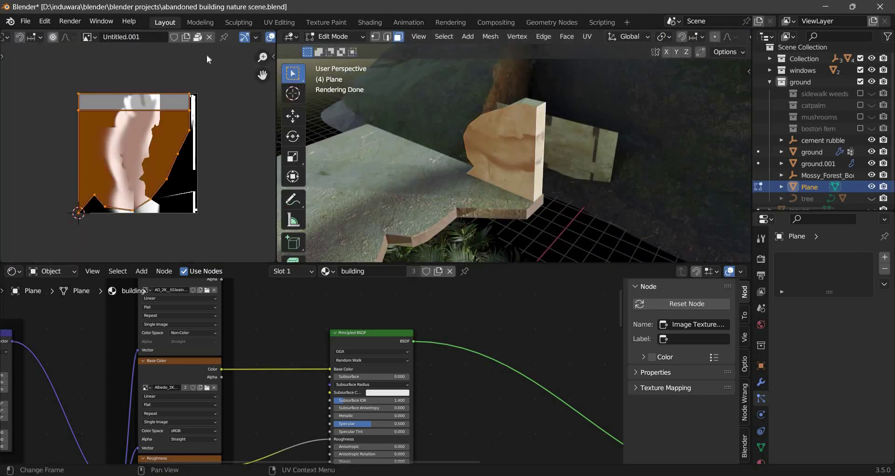
key(Tab)
key(Print)
Step: Load Albedo_2K_tl1leain.jpg as the UV Editor's image
click(95, 36)
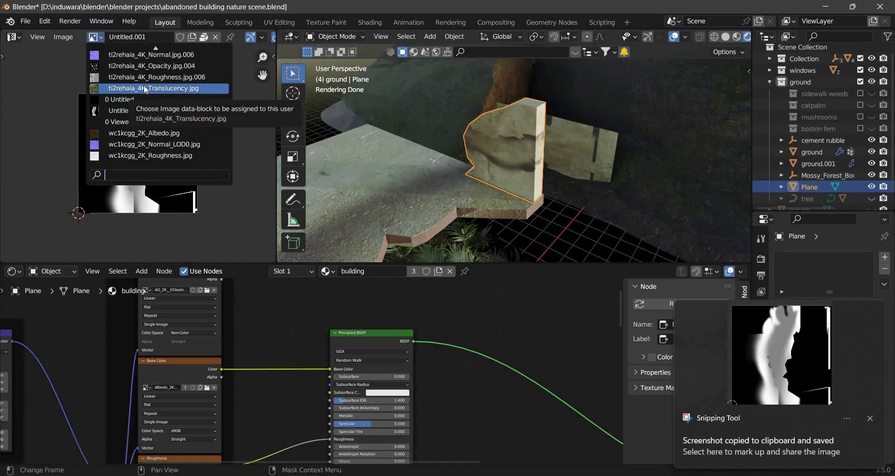
key(Escape)
click(96, 37)
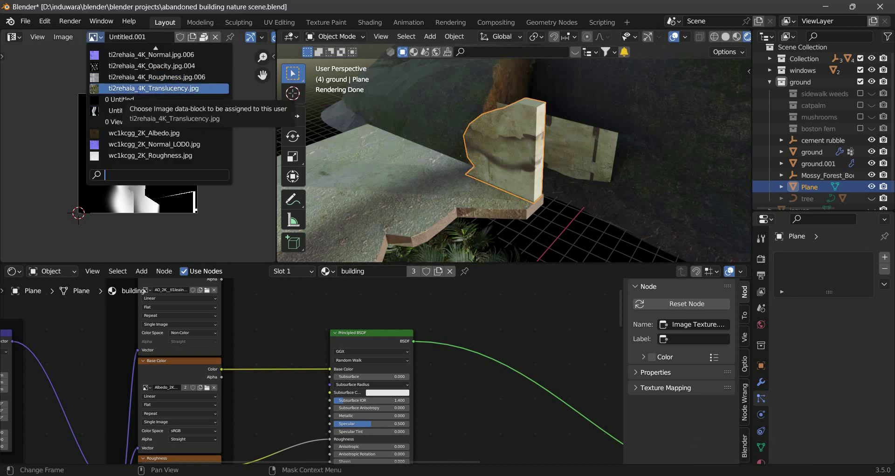
click(96, 37)
scroll(159, 116, up, 3)
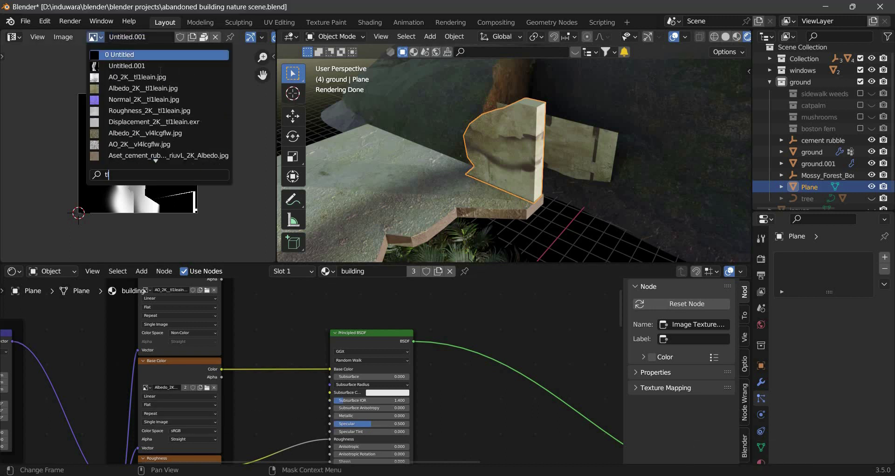
click(135, 78)
Step: Unwrap the wall's faces in Edit Mode and resize the UV island
key(Tab)
key(u)
click(475, 151)
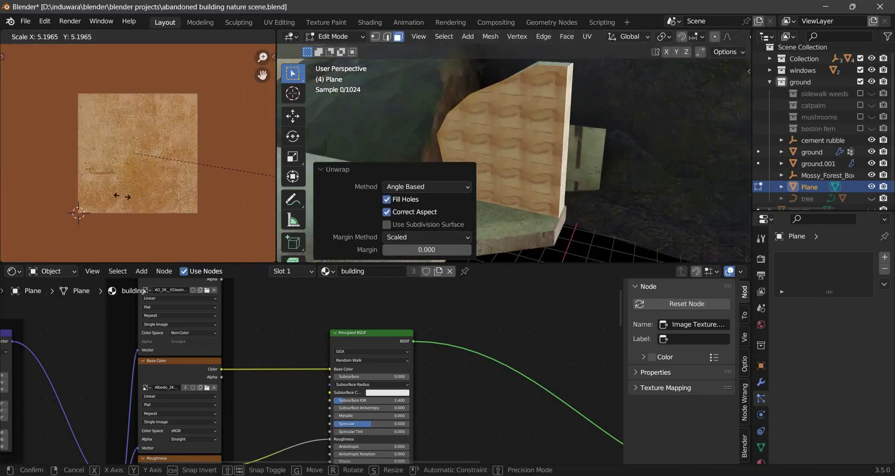
middle_drag(469, 148, 419, 154)
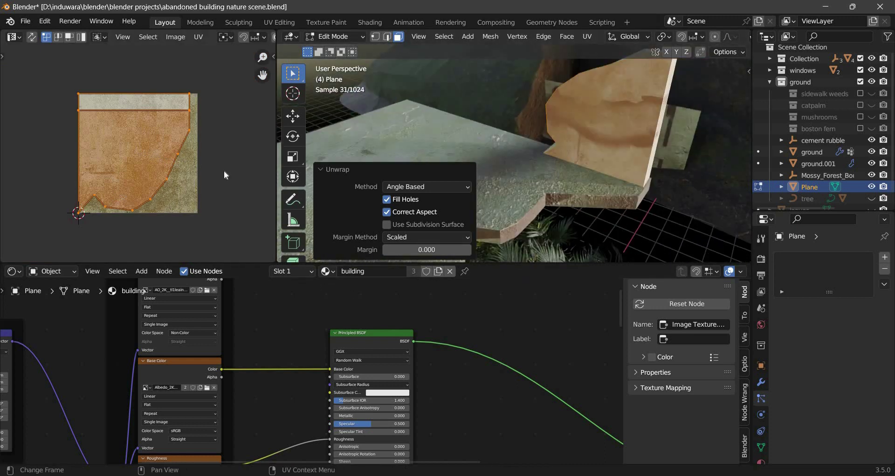
key(s)
click(137, 136)
Step: Reproject the wall UVs with Cube Projection and shrink them to about 0.22
key(u)
click(517, 142)
click(517, 142)
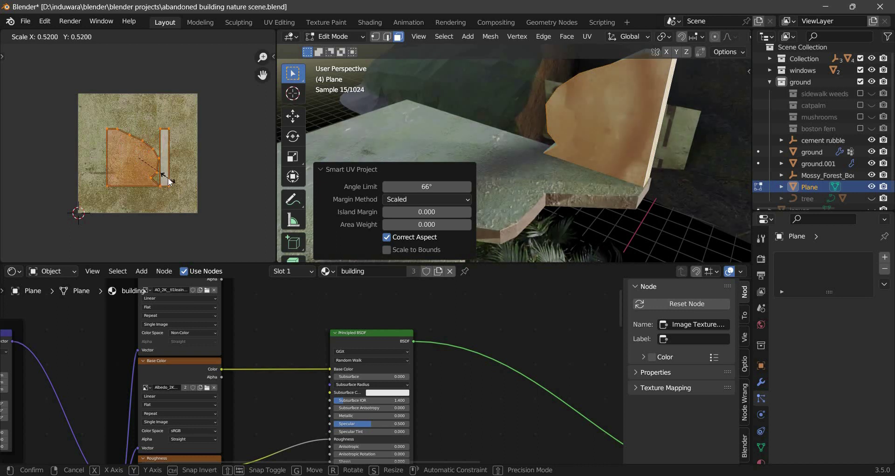
key(Escape)
key(u)
click(169, 223)
key(s)
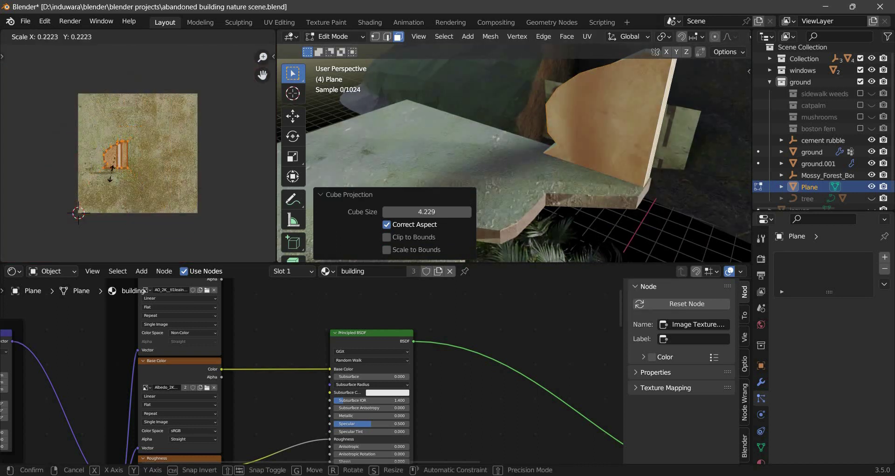
click(111, 173)
key(Tab)
middle_drag(466, 154, 513, 140)
middle_drag(122, 410, 419, 326)
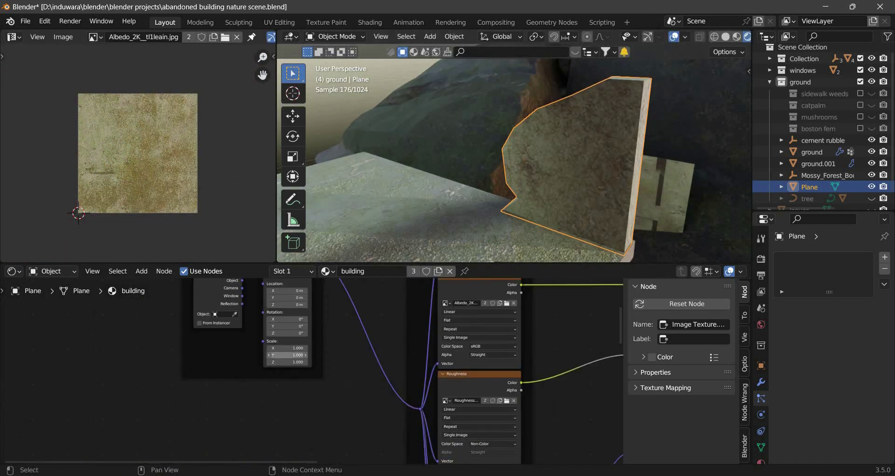
middle_drag(443, 140, 415, 135)
Step: Add a second material slot to the wall with a new material named building 2
key(Home)
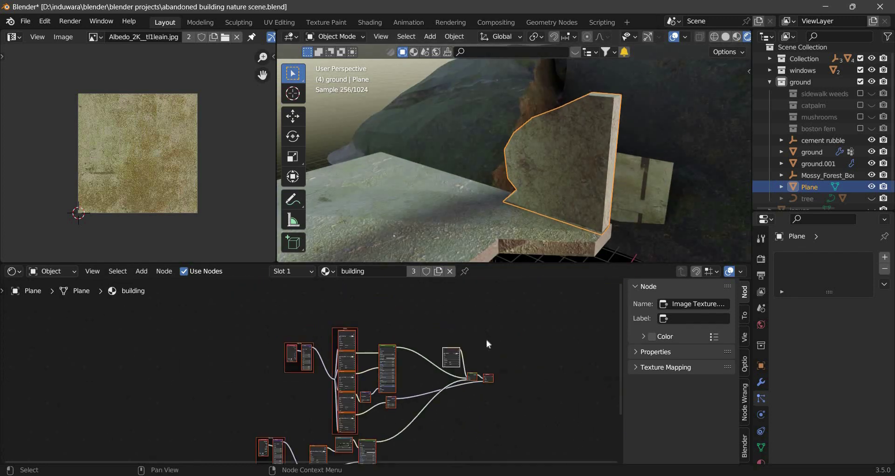
click(761, 461)
click(884, 257)
click(825, 322)
double_click(809, 271)
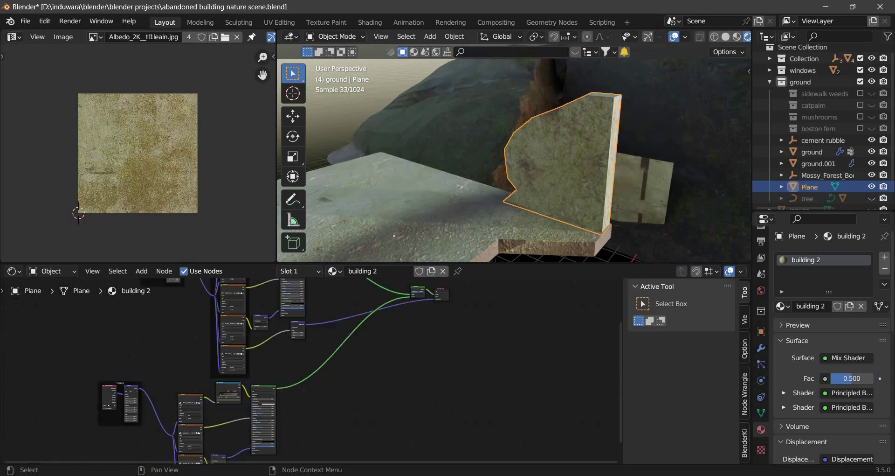
key(ctrl+z)
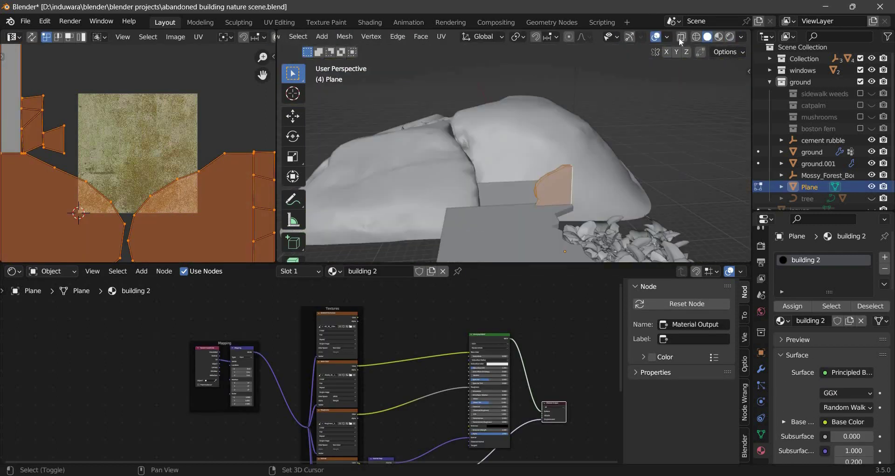
Step: In X-ray, extrude the wall into a block and slide in a new edge loop
click(680, 39)
key(e)
key(ctrl+r)
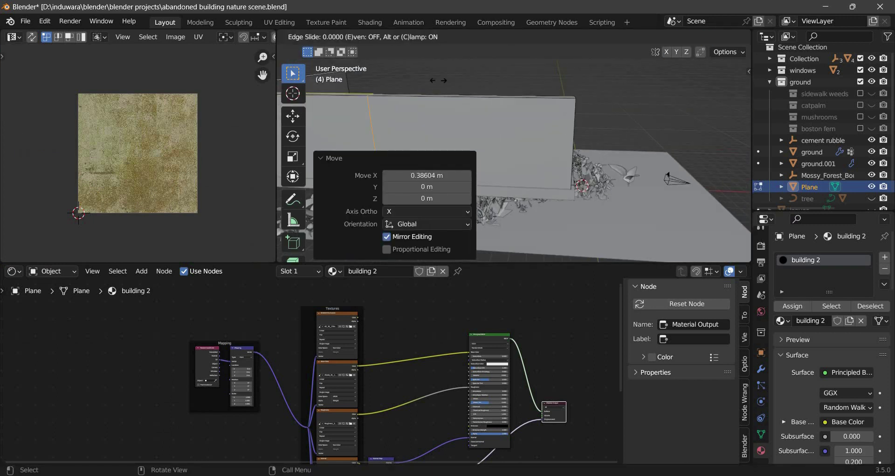
key(g)
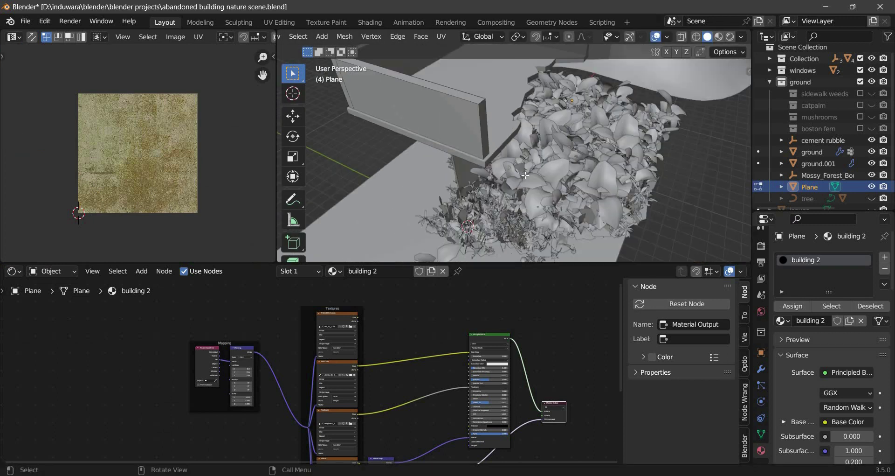
middle_drag(520, 110, 534, 85)
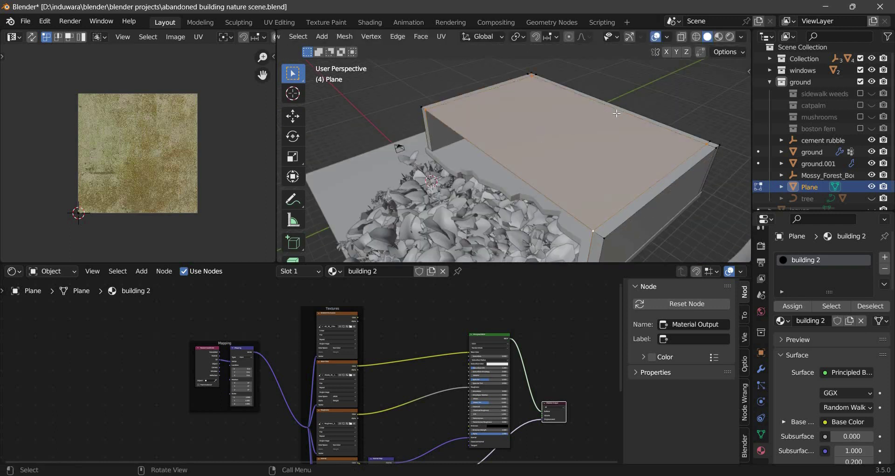
Step: Check the textured block from the camera in rendered preview with overlays hidden
key(KP_0)
click(730, 37)
click(656, 36)
middle_drag(583, 154, 603, 177)
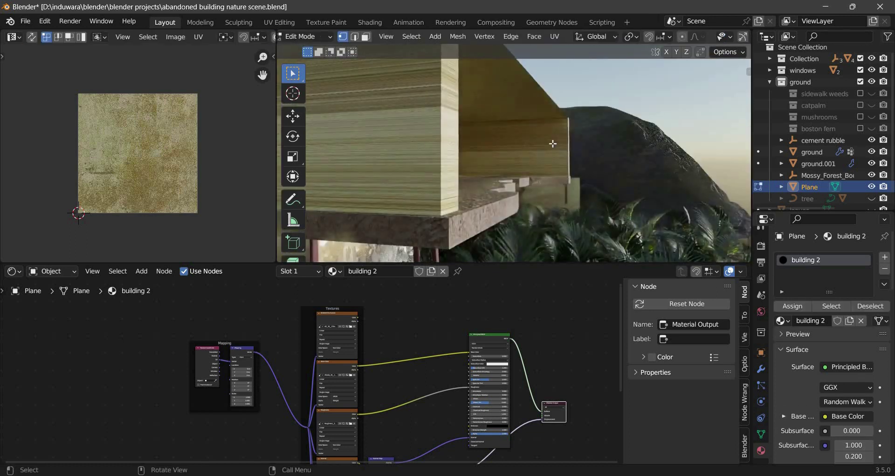
middle_drag(543, 116, 695, 38)
Step: Reproject the block's UVs with Smart UV Project and inspect it in object mode
key(u)
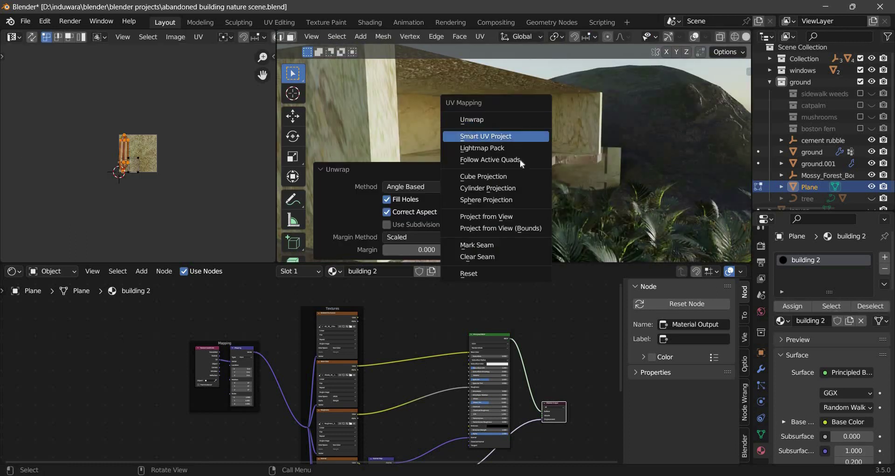
key(Return)
key(Tab)
middle_drag(584, 153, 511, 174)
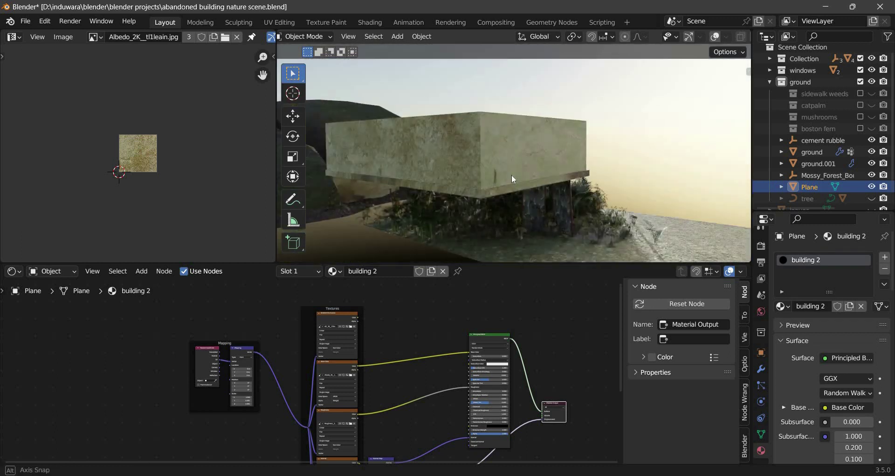
key(Tab)
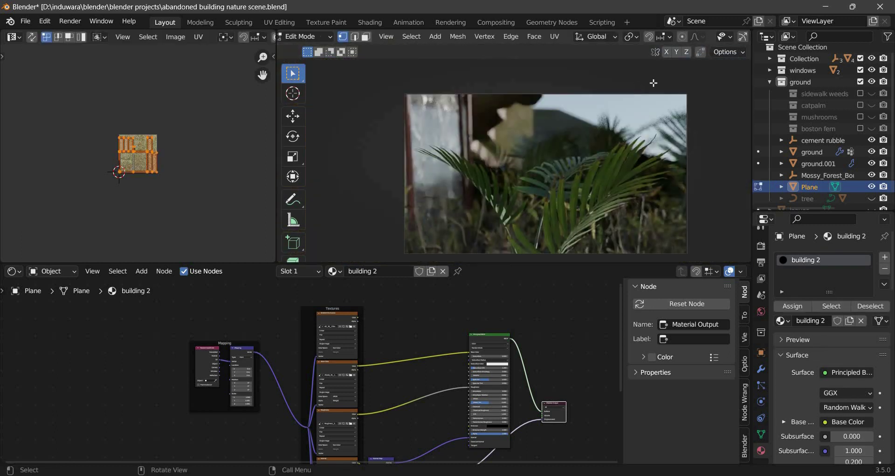
Step: Return to object mode and reselect the ground object to edit its nodes
key(Tab)
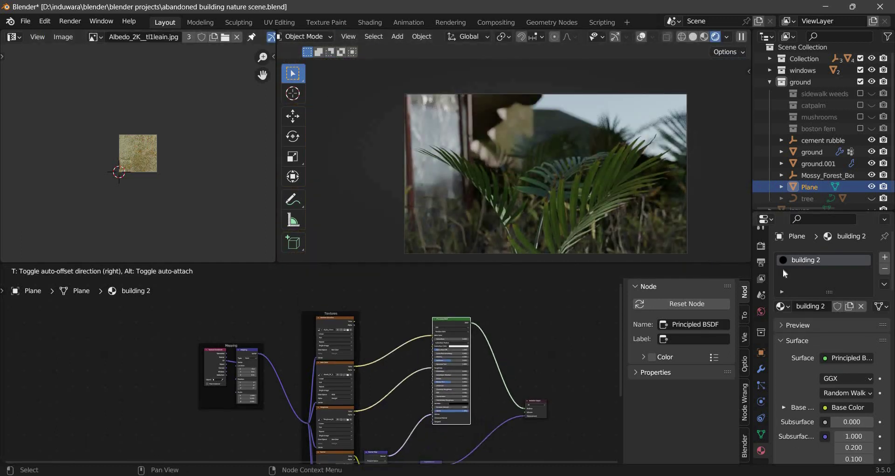
scroll(519, 325, down, 4)
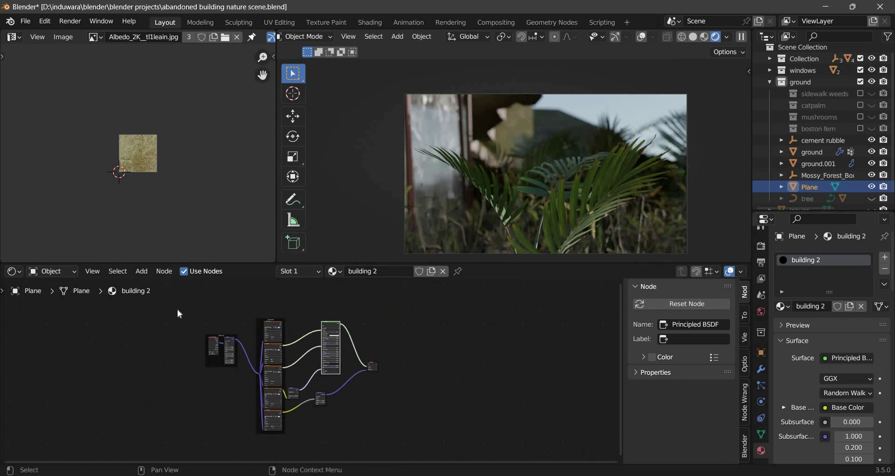
click(620, 194)
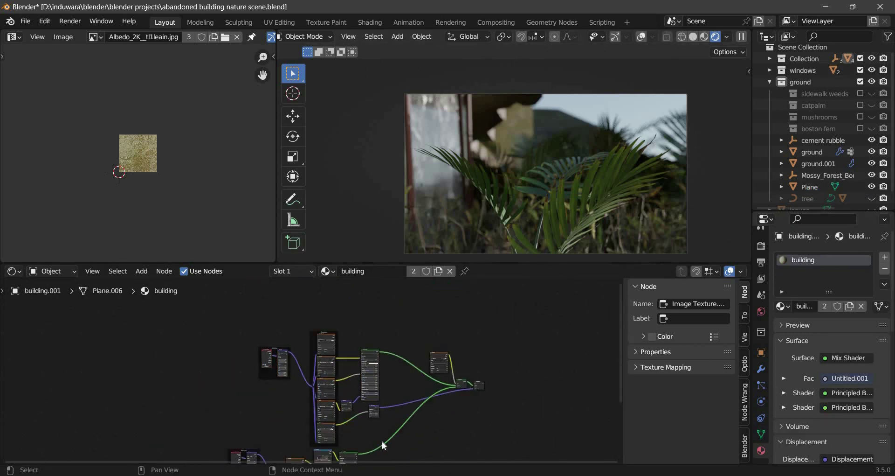
key(ctrl+z)
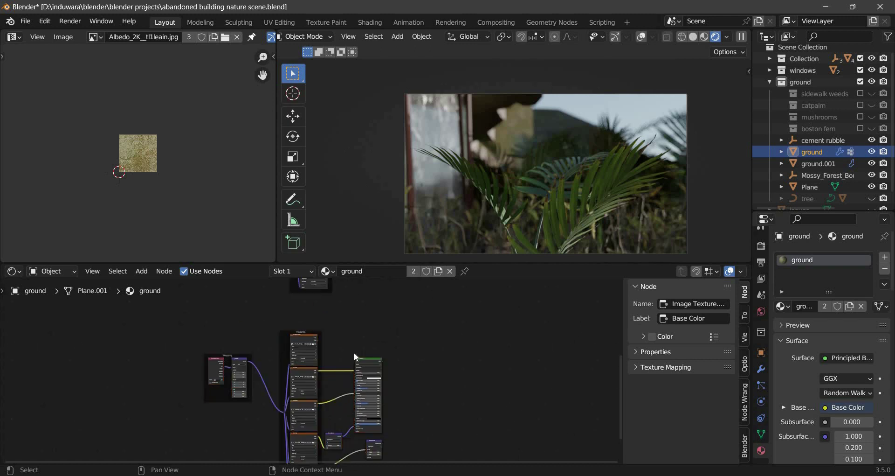
click(394, 396)
scroll(394, 397, up, 3)
Step: Add a Mix Shader and an Image Texture node to the ground material
key(shift+a)
text(m)
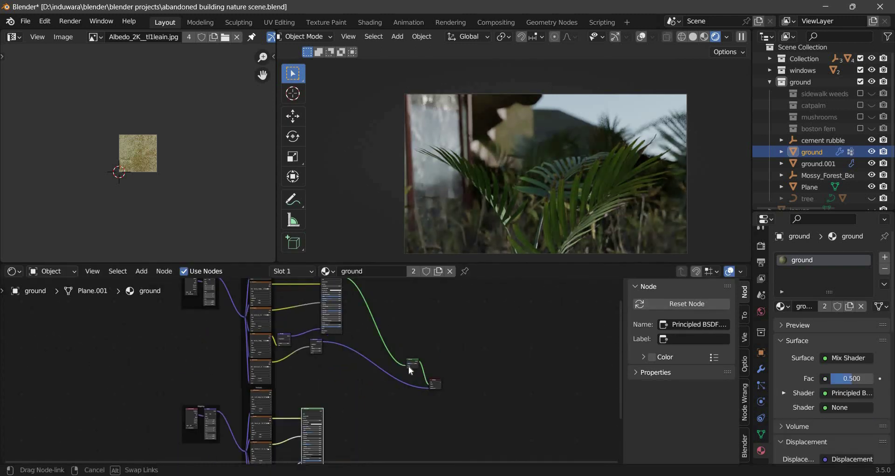
scroll(391, 351, up, 2)
key(shift+a)
text(im)
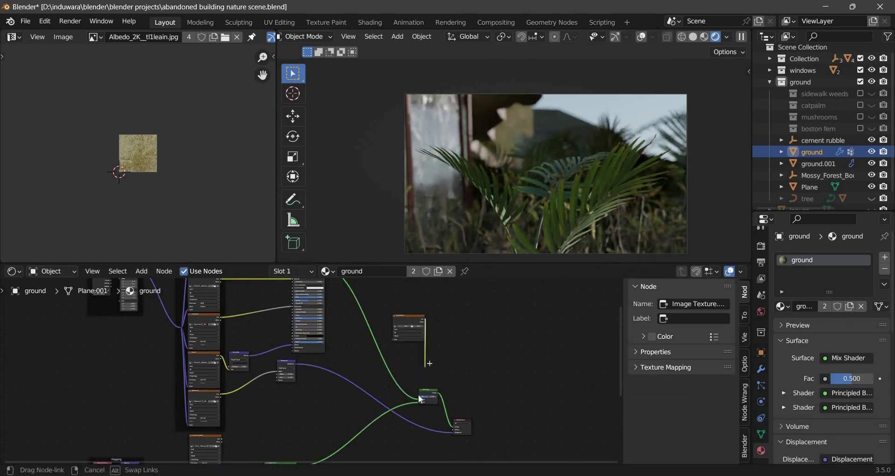
Step: Link the image colour to the mix factor and create a blank 2048 px image
drag(418, 393, 420, 396)
click(404, 323)
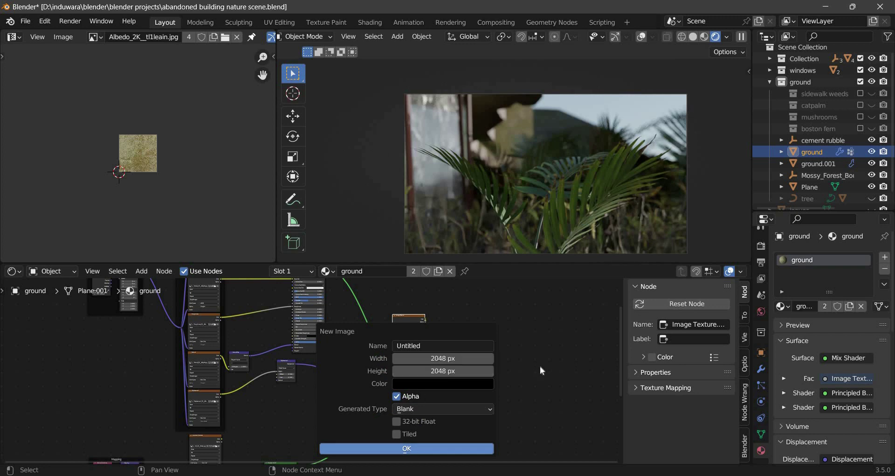
key(Return)
click(327, 22)
Step: Paint the ground's Untitled.002 mask with a black brush, then return to Layout
scroll(560, 160, up, 5)
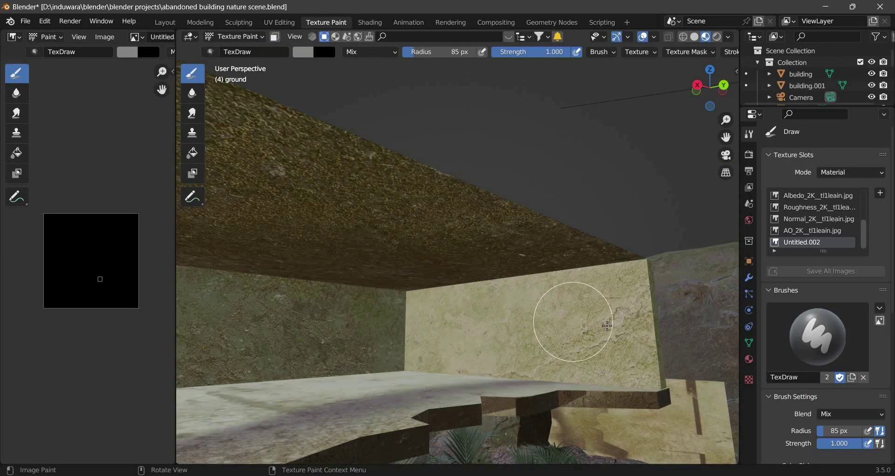
scroll(570, 320, up, 2)
right_click(392, 81)
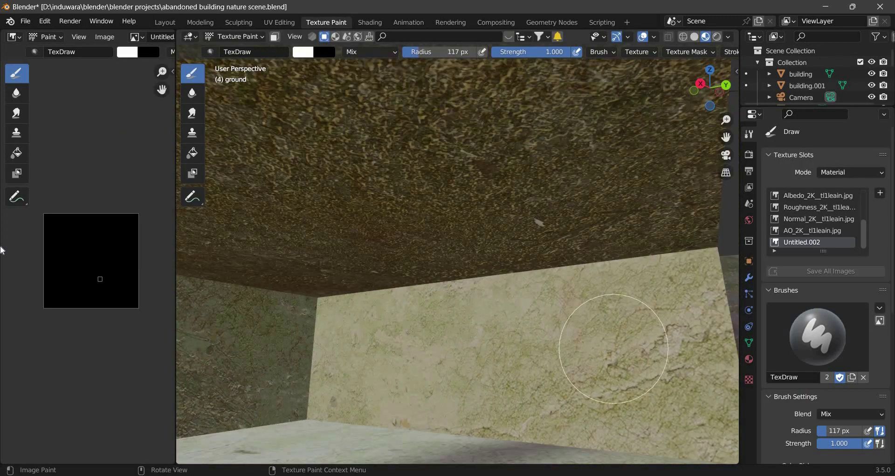
mouse_move(448, 227)
middle_down()
mouse_move(458, 184)
mouse_move(331, 270)
mouse_move(518, 211)
middle_up()
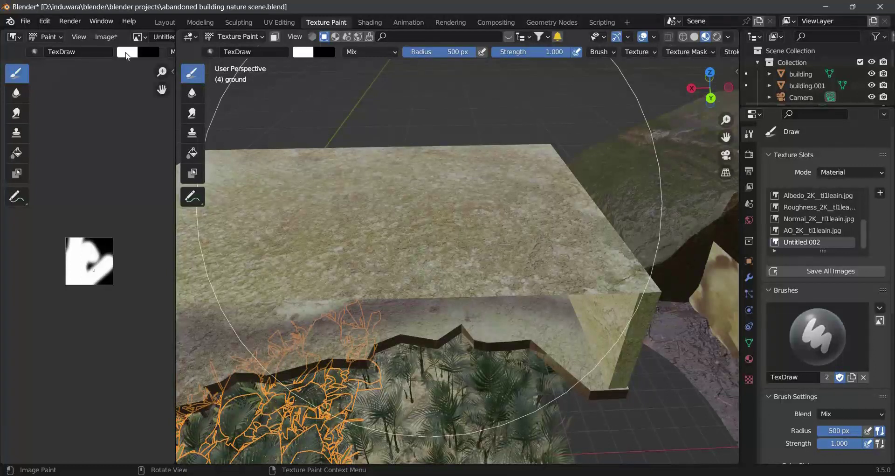
click(126, 56)
drag(217, 70, 217, 145)
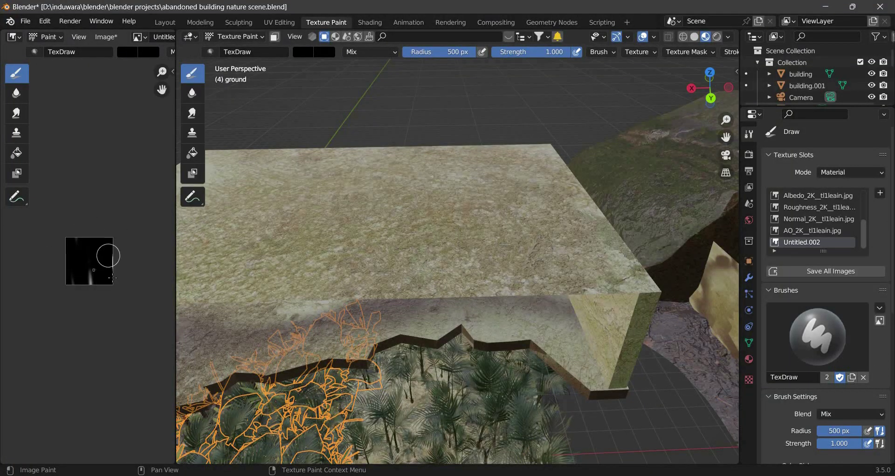
scroll(112, 251, up, 5)
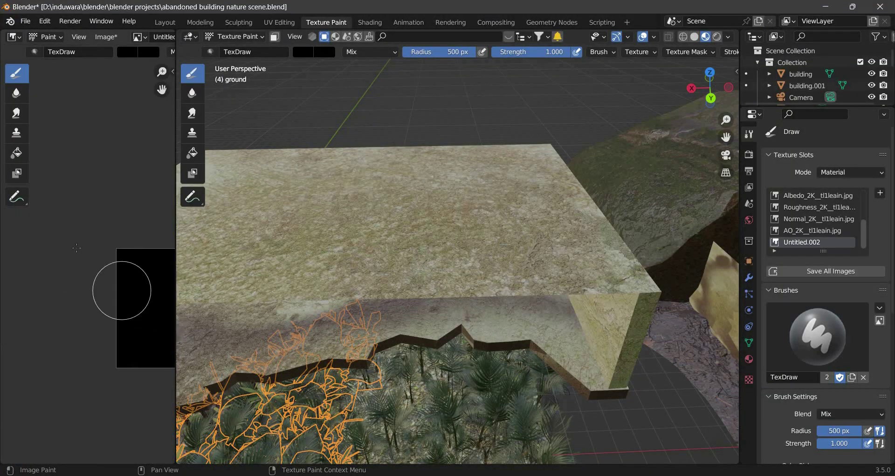
middle_drag(326, 233, 109, 230)
click(165, 22)
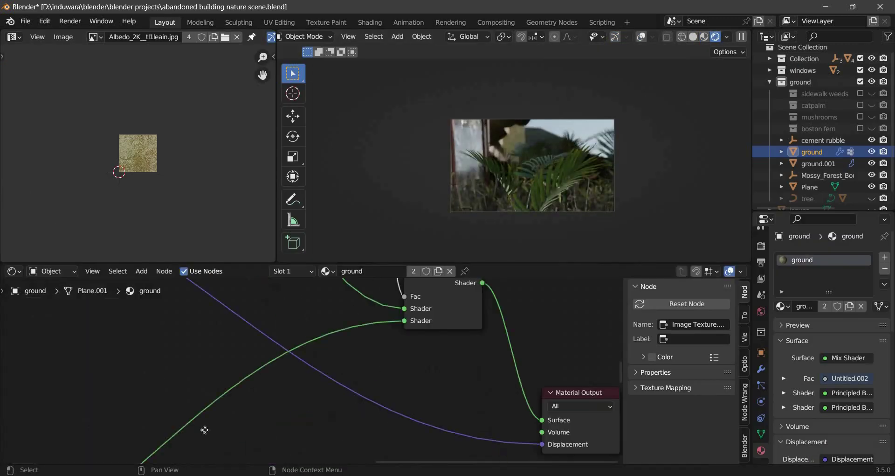
Step: Try a ColorRamp node feeding the mix factor, then undo the link
scroll(202, 425, down, 3)
key(shift+a)
text(c)
key(Return)
click(324, 386)
click(393, 348)
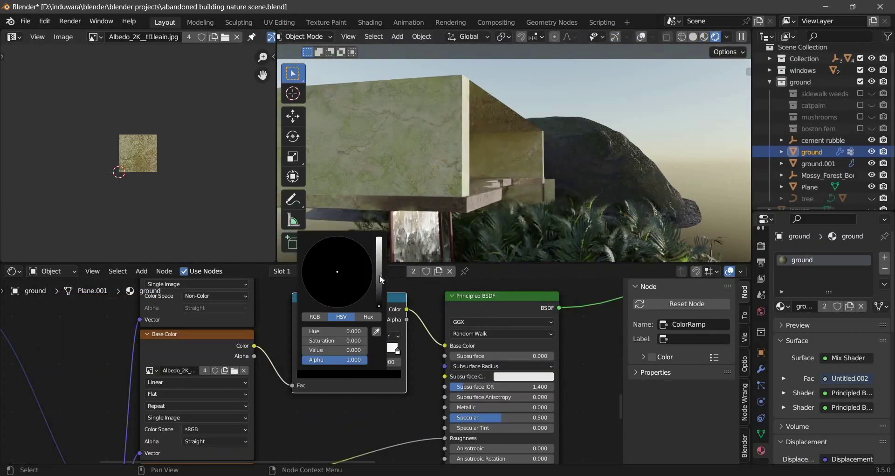
middle_drag(539, 422, 406, 437)
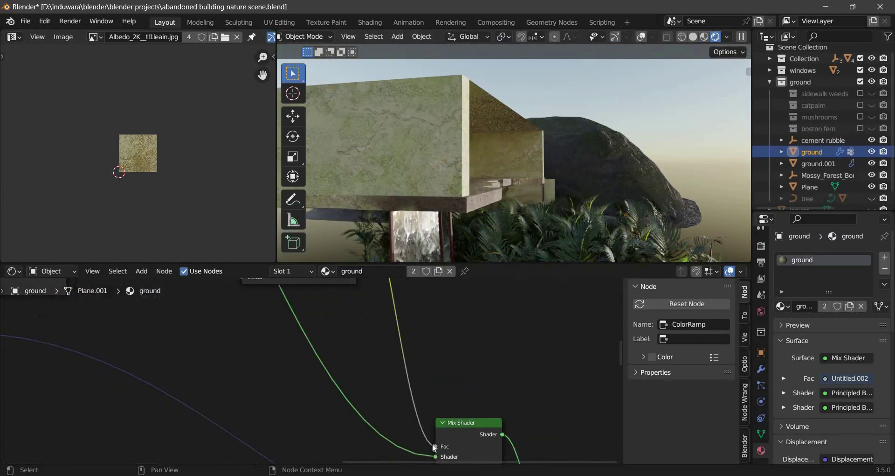
key(ctrl+z)
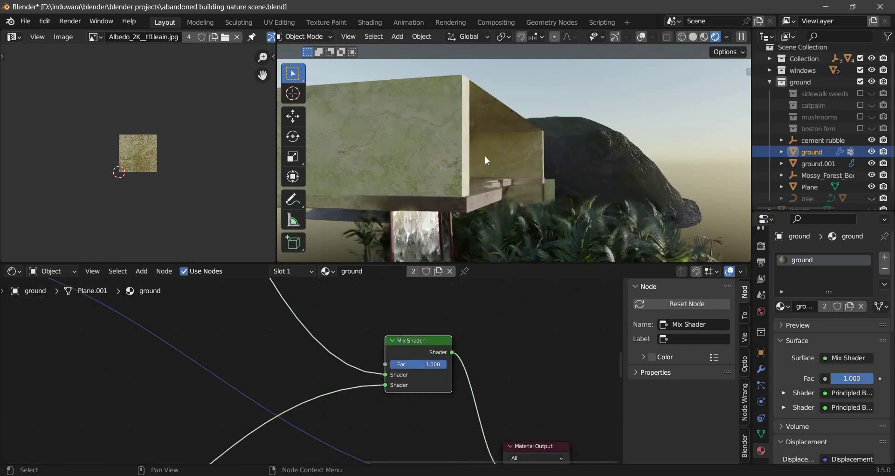
Step: Undo the ground mask node edits back to the building material
mouse_move(485, 161)
middle_down()
mouse_move(488, 212)
mouse_move(511, 137)
middle_up()
key(ctrl+z)
key(Home)
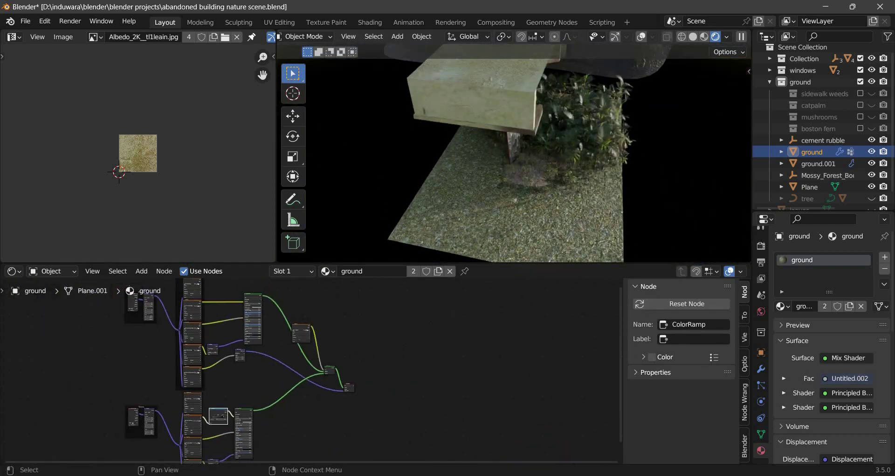
key(ctrl+z)
key(ctrl+z)
key(ctrl+z)
scroll(515, 171, up, 3)
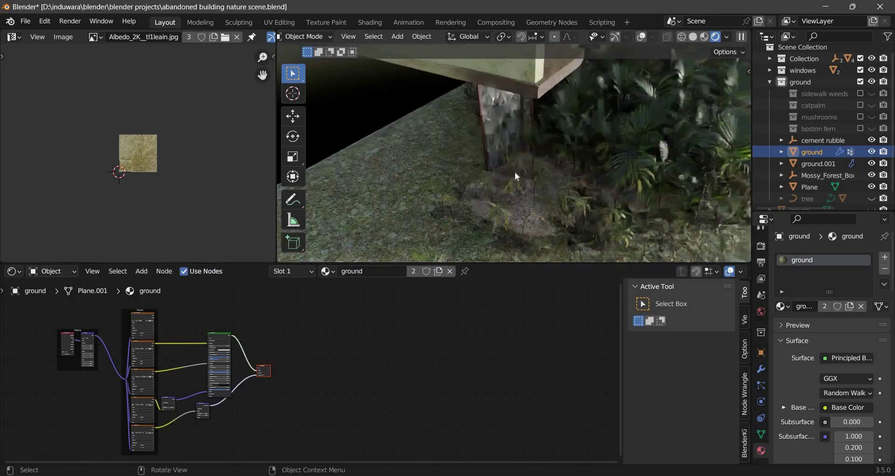
key(ctrl+z)
key(ctrl+z)
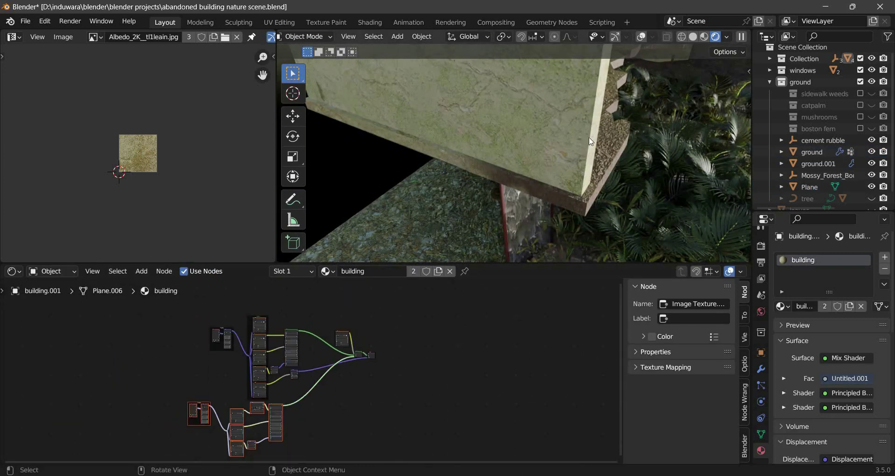
key(ctrl+z)
text(m)
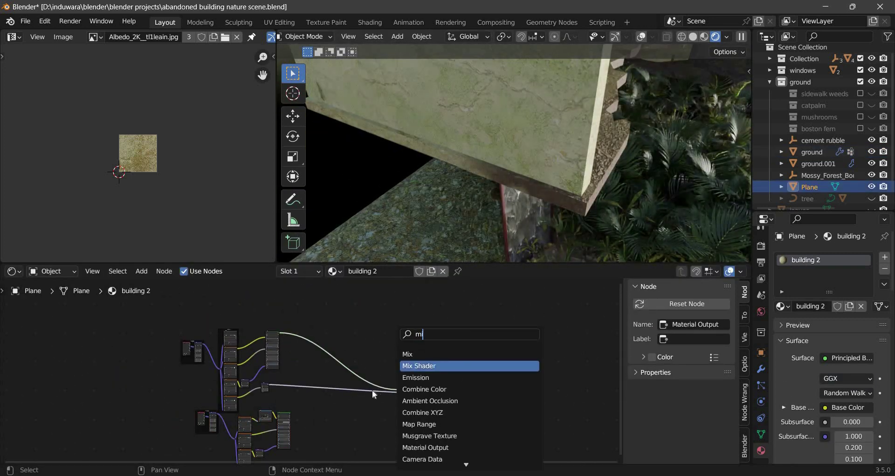
Step: Add a Mix Shader fed by the Principled BSDF, plus an Image Texture node, to building 2
key(Return)
click(297, 411)
scroll(291, 414, up, 2)
mouse_move(307, 415)
mouse_down()
mouse_move(494, 303)
mouse_move(450, 308)
mouse_up()
text(image)
key(Return)
click(403, 286)
Step: Load the Untitled.002 image into the texture node and set the paint brush to white
click(334, 304)
text(un)
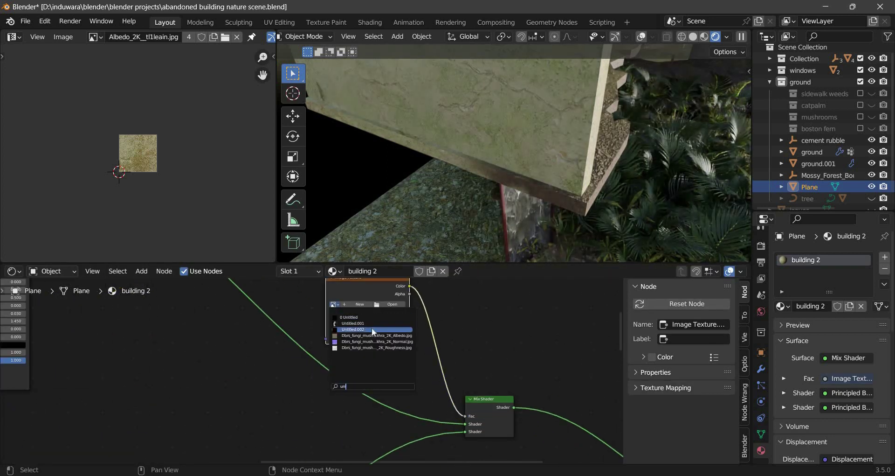
click(373, 329)
click(326, 23)
drag(164, 201, 201, 202)
mouse_move(523, 336)
middle_down()
mouse_move(576, 256)
mouse_move(379, 213)
middle_up()
Step: Pick a grey-white brush colour and paint a light patch onto the Plane wall
key(Tab)
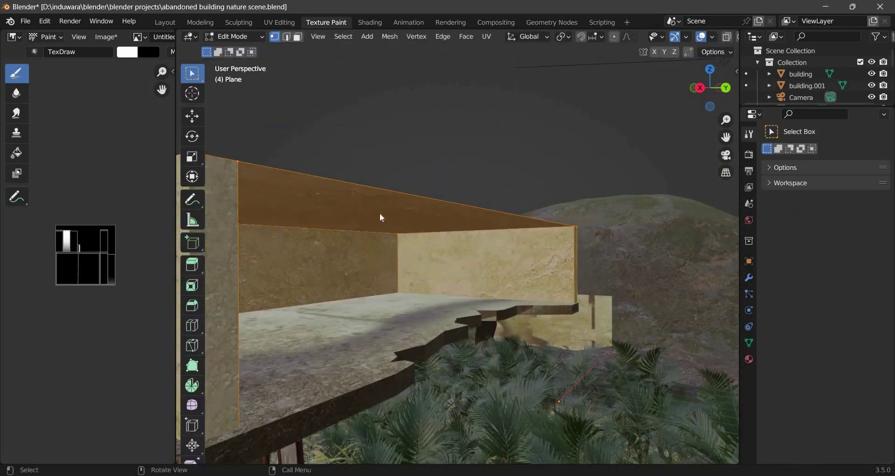
key(Tab)
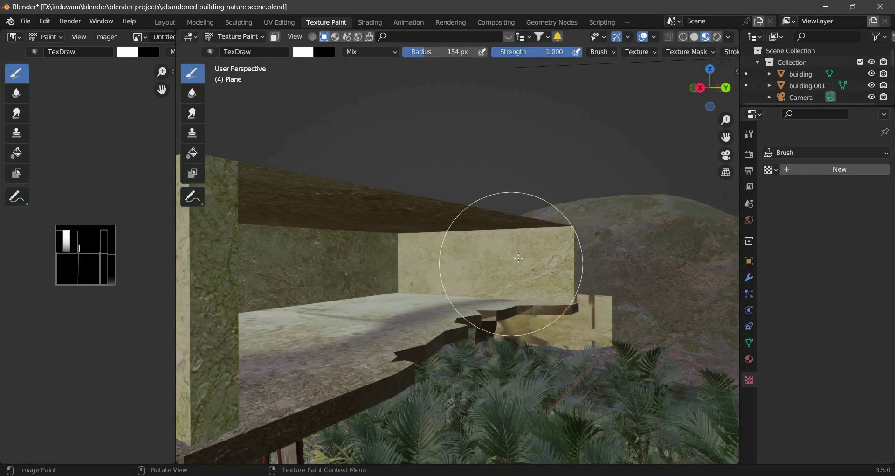
scroll(536, 273, up, 3)
click(303, 52)
drag(393, 70, 393, 100)
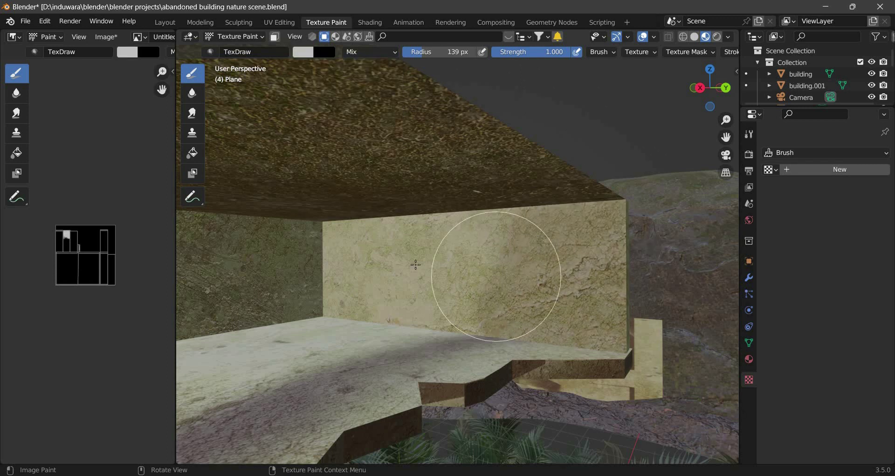
mouse_move(459, 286)
middle_down()
mouse_move(443, 275)
mouse_move(479, 178)
middle_up()
middle_drag(510, 120, 326, 70)
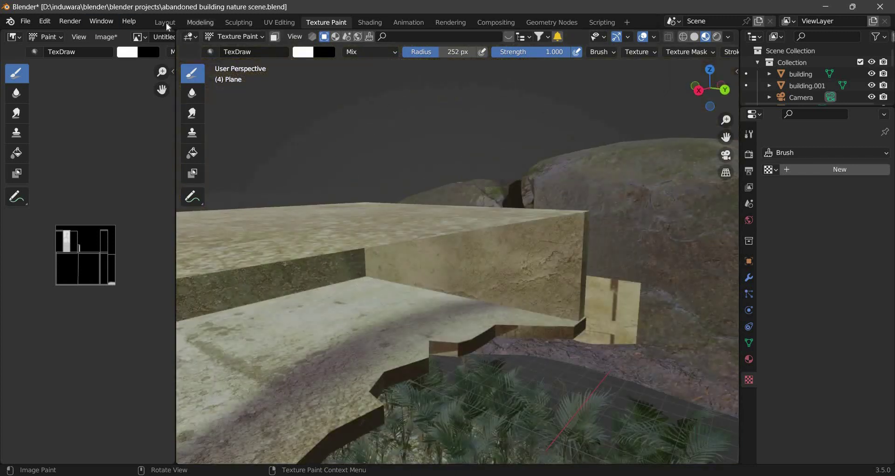
click(165, 22)
key(Tab)
Step: Put the Plane in Edit Mode with solid shading, X-ray and an enlarged 3D view
key(Tab)
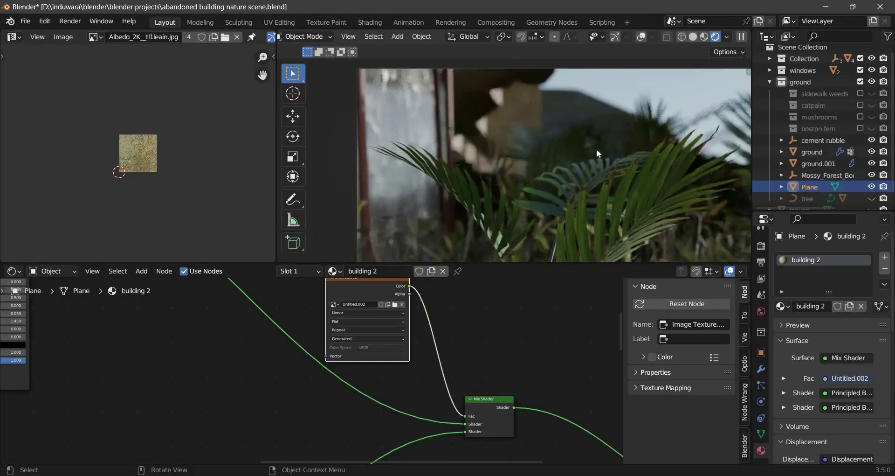
middle_drag(597, 150, 528, 180)
key(Tab)
scroll(698, 40, down, 5)
click(676, 36)
scroll(606, 36, up, 4)
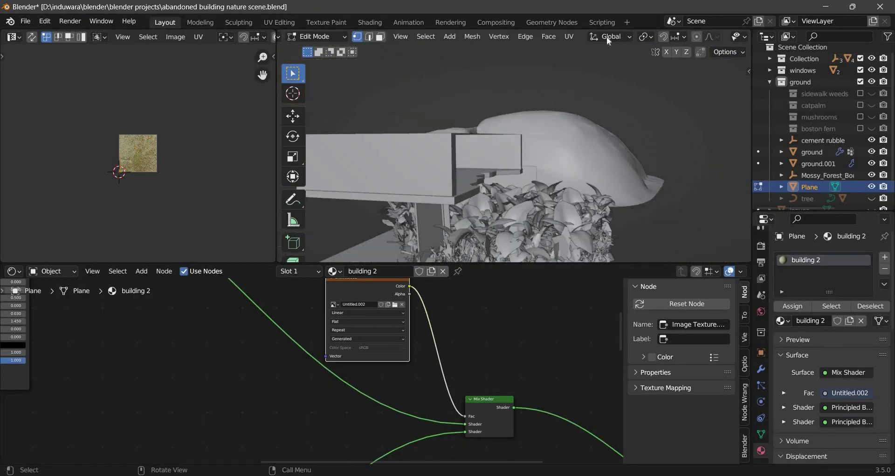
drag(551, 263, 551, 438)
key(alt+z)
Step: Finish the knife cut on the wall and delete the cut-out faces
mouse_move(410, 368)
middle_down()
mouse_move(565, 256)
mouse_move(625, 227)
middle_up()
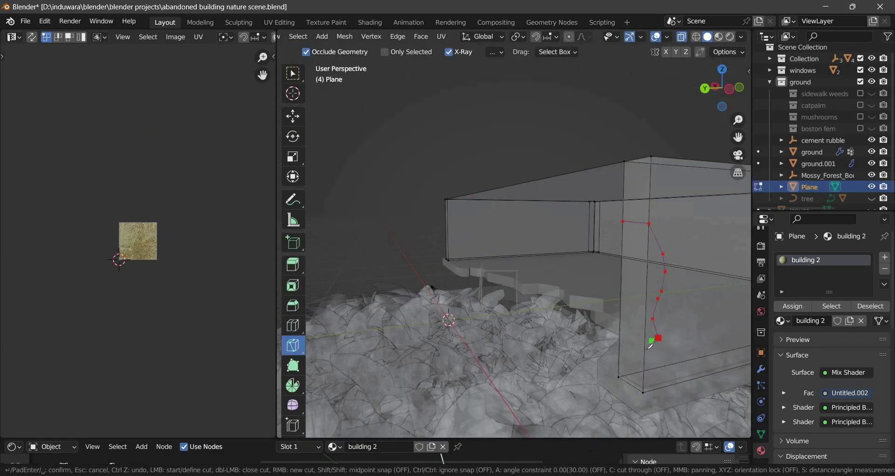
middle_drag(624, 337, 569, 303)
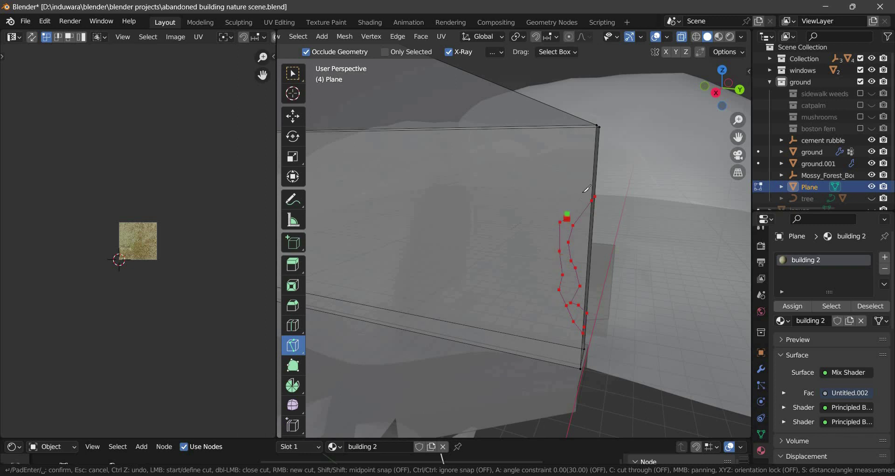
middle_drag(587, 189, 499, 186)
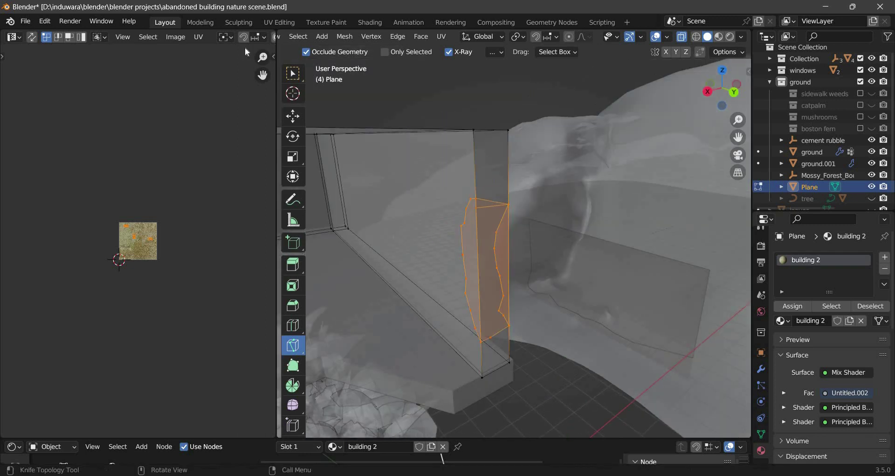
click(293, 73)
middle_drag(435, 166, 594, 216)
key(x)
click(587, 230)
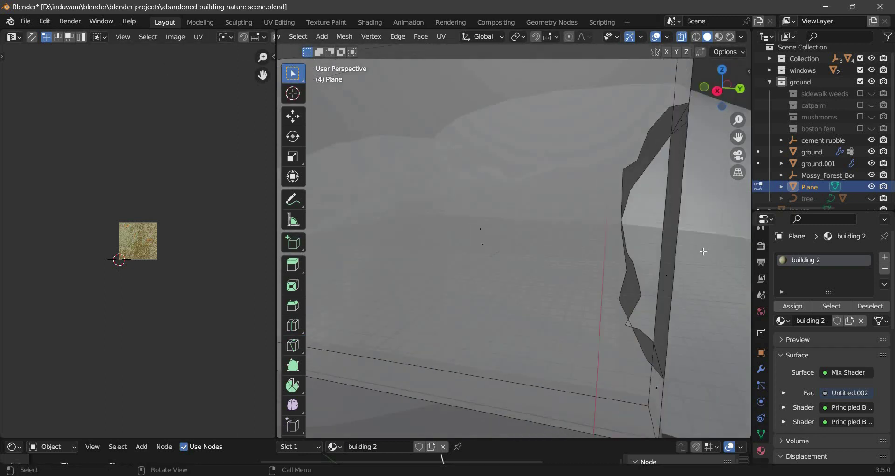
Step: Select a vertex on the wall edge and scale up the unwrapped UV island
mouse_move(646, 138)
middle_down()
mouse_move(485, 166)
mouse_move(462, 207)
middle_up()
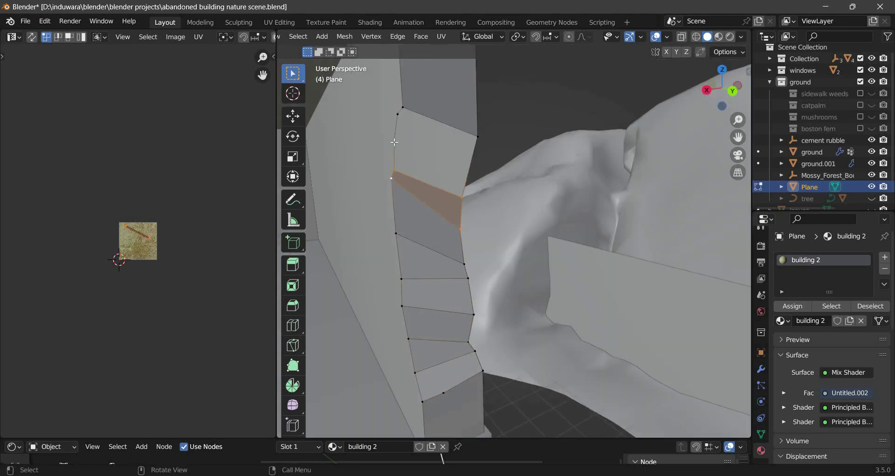
middle_drag(425, 186, 466, 196)
shift+click(437, 149)
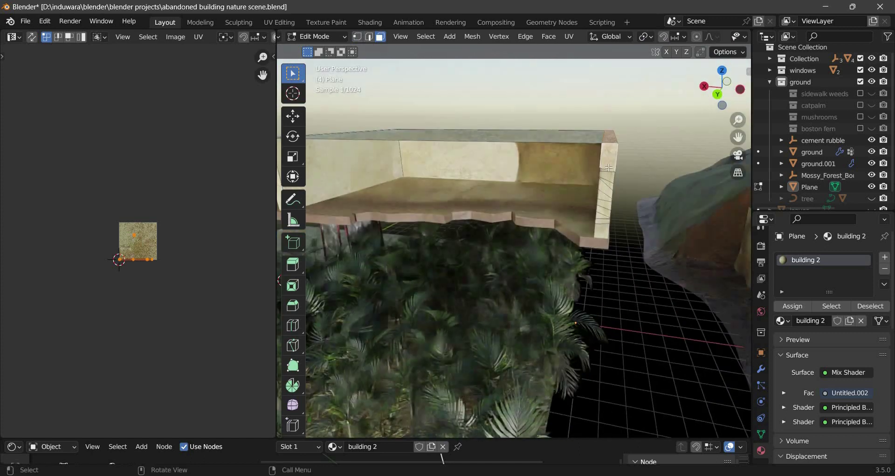
middle_drag(635, 222, 606, 243)
Step: Unwrap and scale the wall UVs, then link the image colour to the Mix Shader factor
key(u)
key(Return)
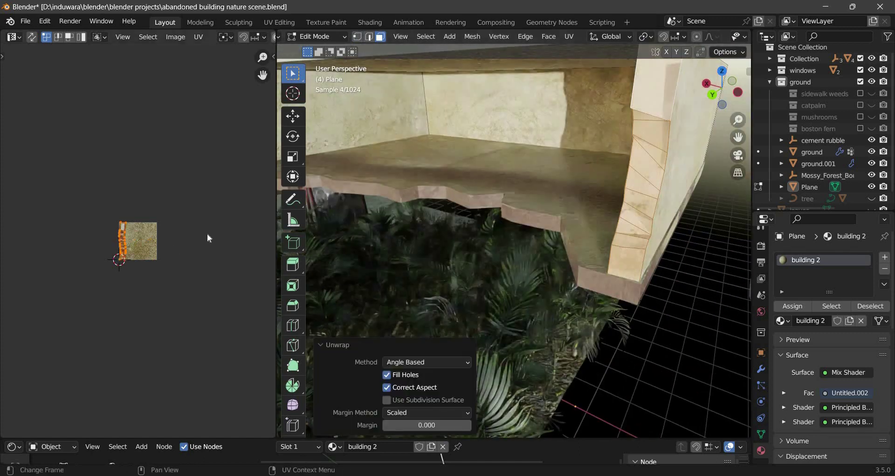
key(s)
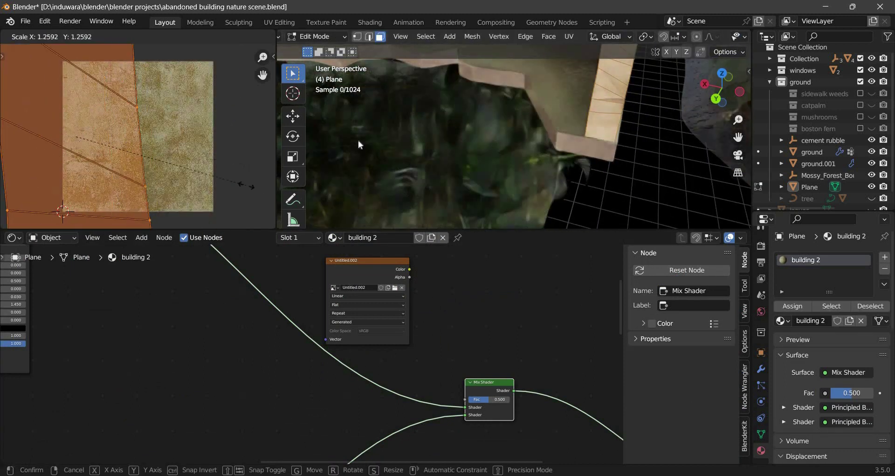
drag(409, 270, 470, 367)
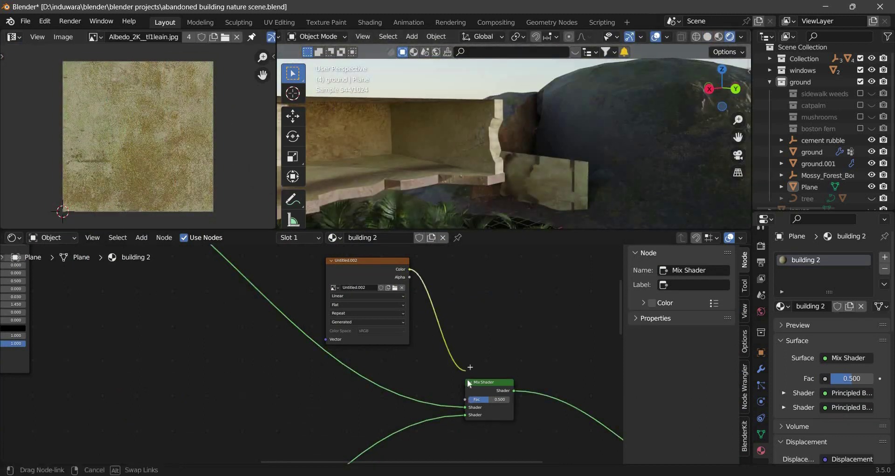
Step: Set the texture paint brush radius to 270 px
click(327, 22)
click(303, 51)
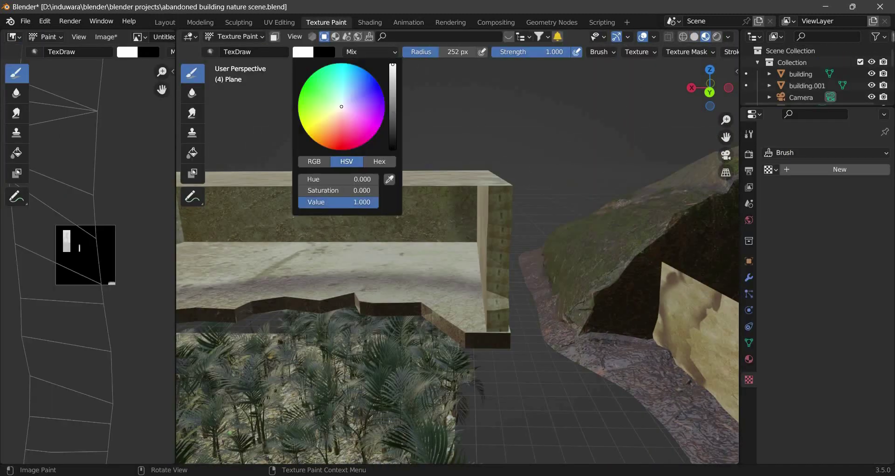
middle_drag(499, 275, 553, 275)
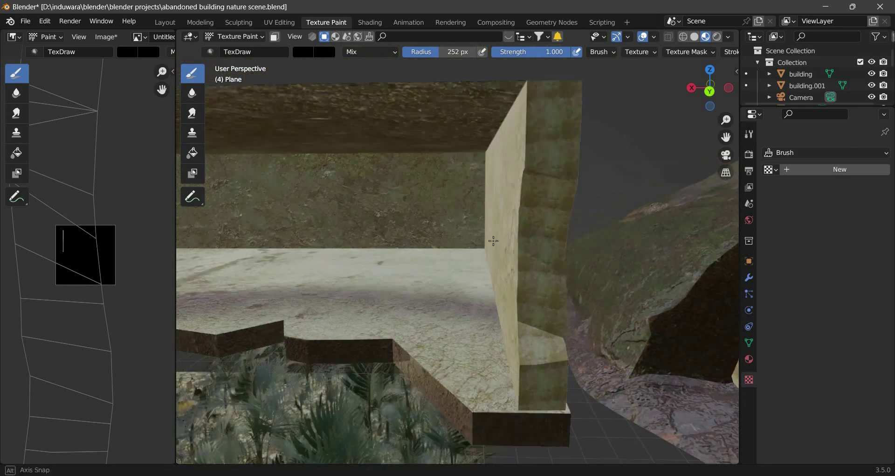
click(558, 185)
middle_drag(559, 185, 552, 182)
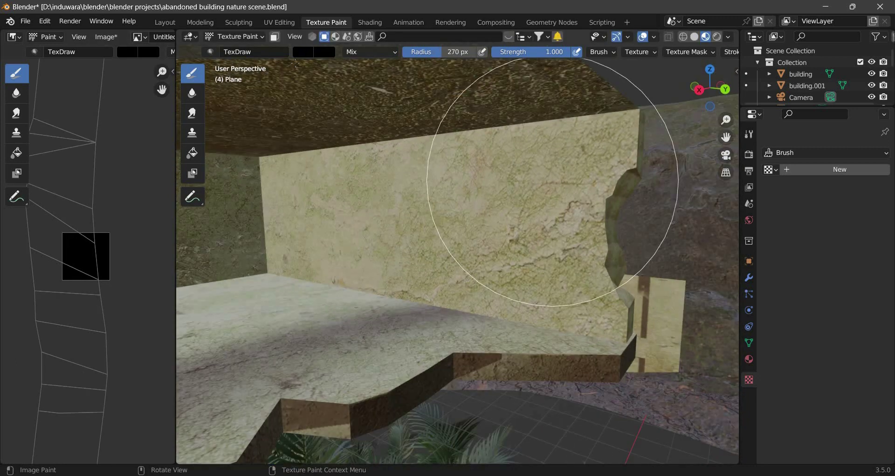
click(164, 22)
Step: Rescale the UV island again before returning to Texture Paint
key(s)
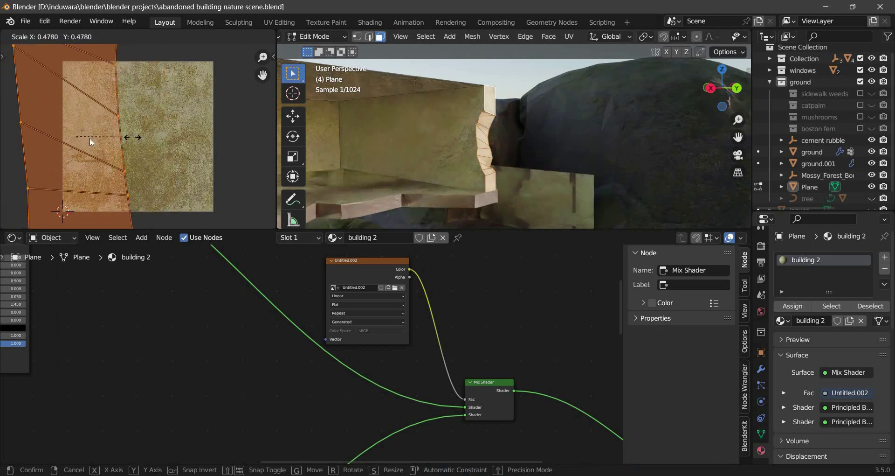
key(Escape)
key(s)
key(ctrl+Page_Down)
key(ctrl+Page_Down)
key(ctrl+Page_Down)
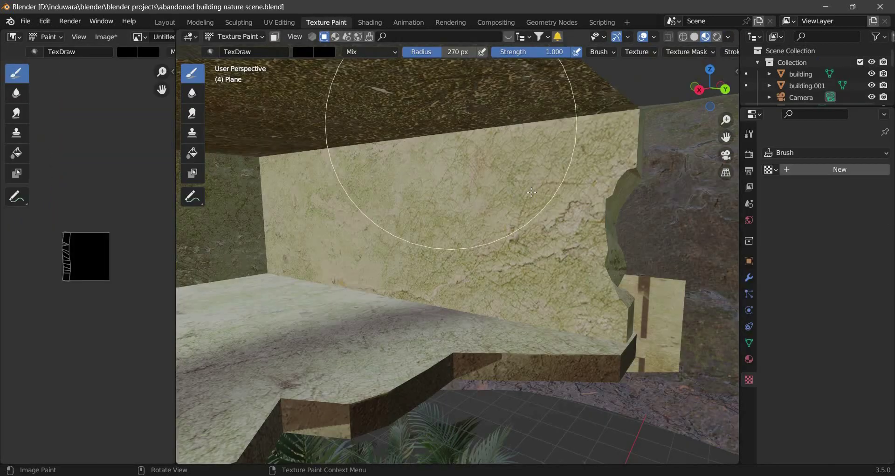
middle_drag(565, 214, 580, 290)
Step: Change the paint brush colour to grey while orbiting around the wall
click(303, 51)
click(393, 107)
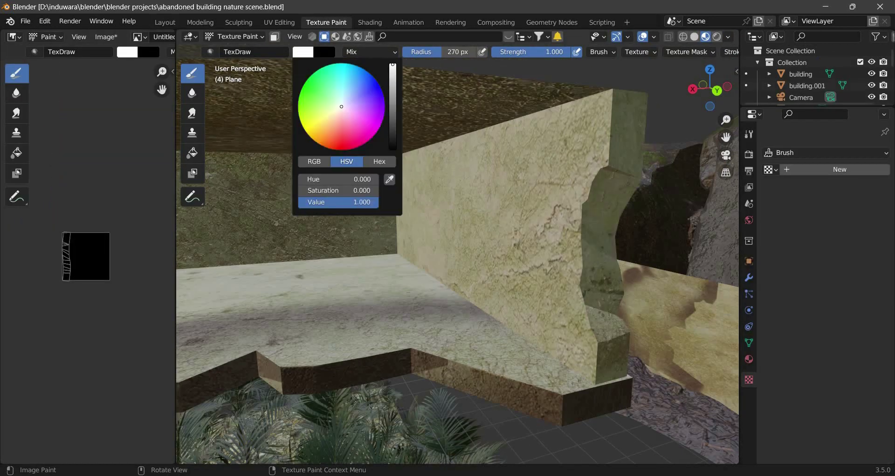
mouse_move(419, 187)
middle_down()
mouse_move(471, 286)
mouse_move(594, 179)
middle_up()
click(303, 51)
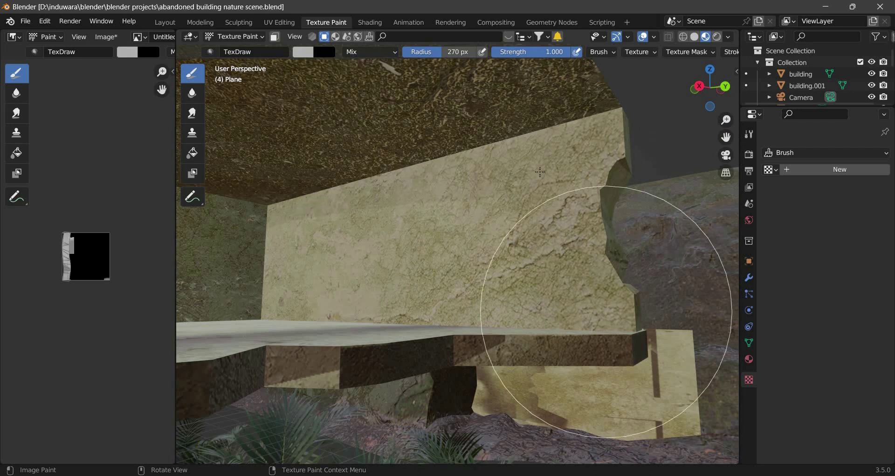
mouse_move(392, 87)
middle_down()
mouse_move(578, 280)
mouse_move(568, 283)
middle_up()
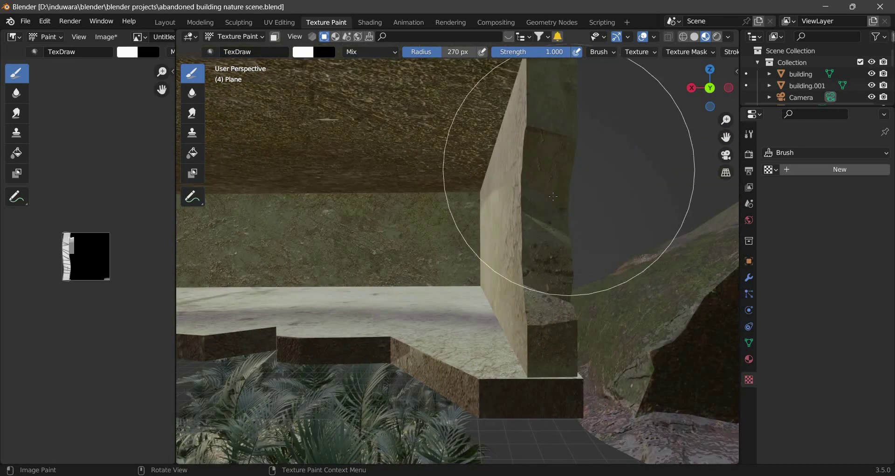
mouse_move(553, 196)
middle_down()
mouse_move(554, 280)
mouse_move(559, 160)
middle_up()
Step: Preview the blended wall through the camera in rendered and material preview shading
key(KP_0)
key(shift+alt+z)
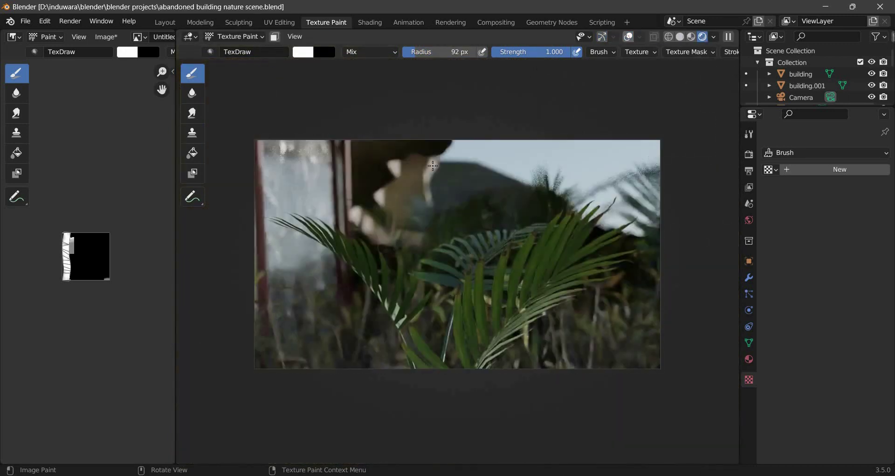
key(KP_0)
click(705, 36)
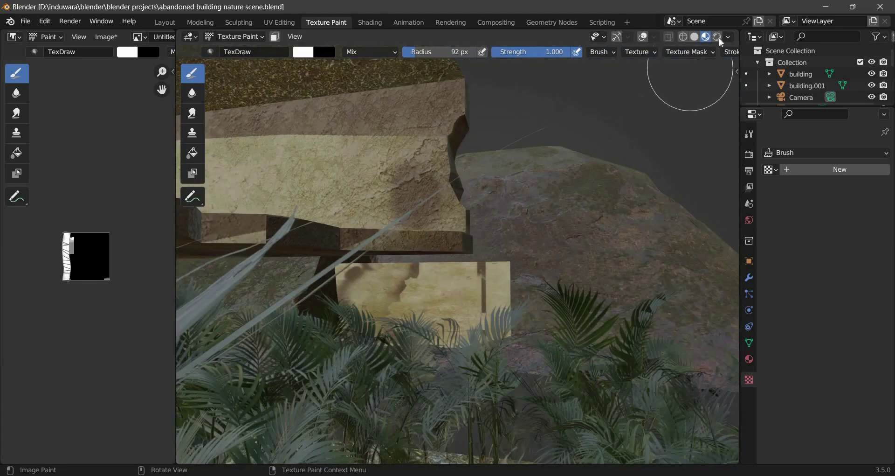
click(718, 38)
Step: Lower the brush colour to grey and orbit down toward the floor and rock
right_click(400, 95)
drag(392, 95, 392, 117)
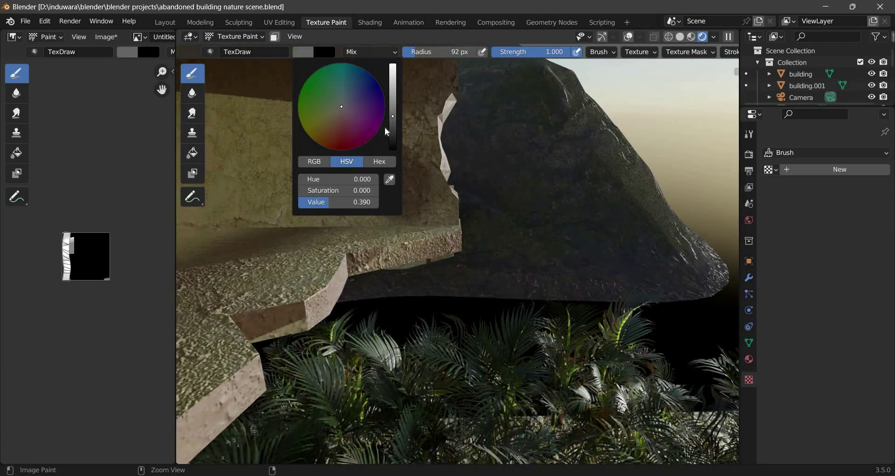
key(z)
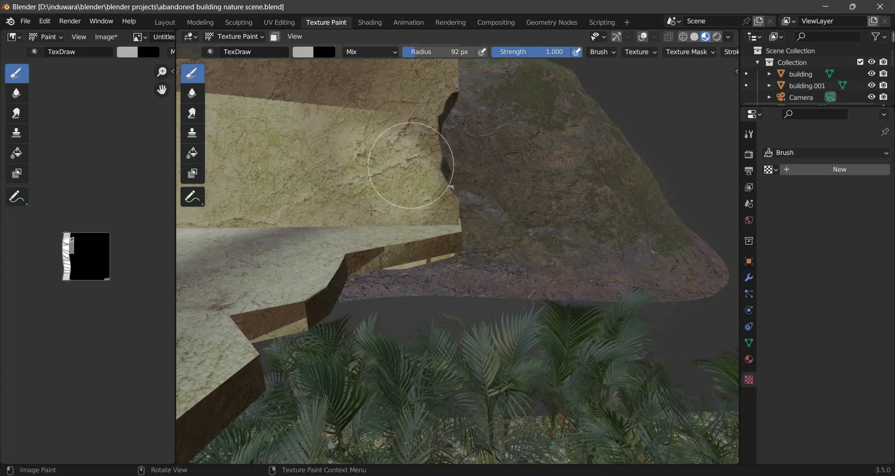
right_click(420, 155)
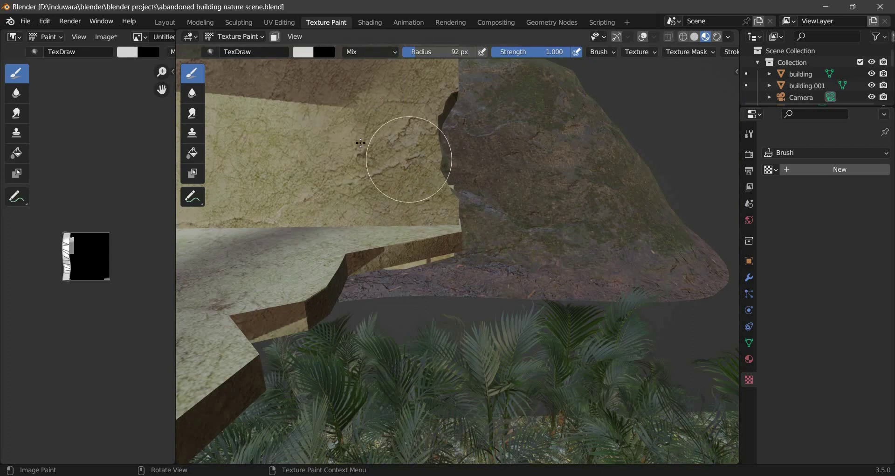
middle_drag(361, 143, 499, 168)
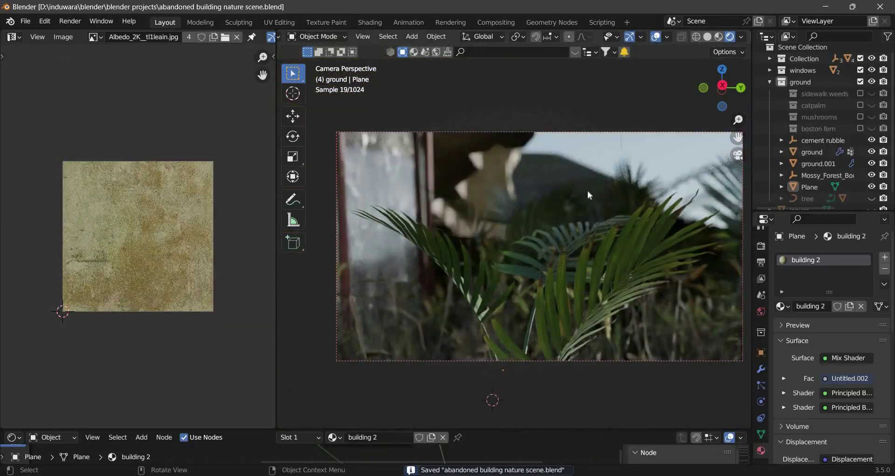
Step: Extrude the building plane's edges along Y and move the new geometry along Z
middle_drag(588, 191, 525, 166)
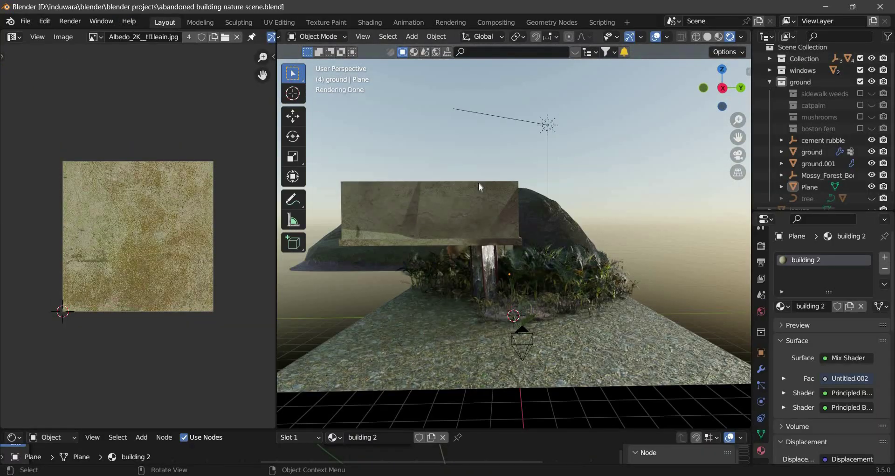
key(Tab)
key(e)
click(630, 213)
key(KP_0)
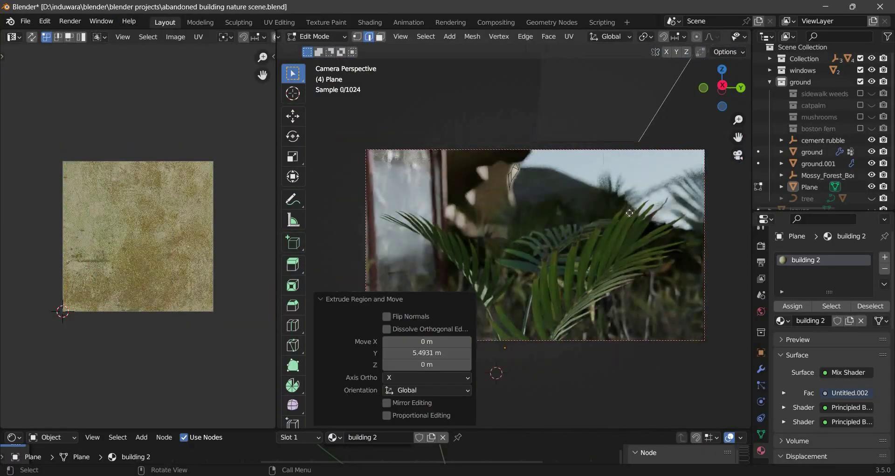
key(g)
key(z)
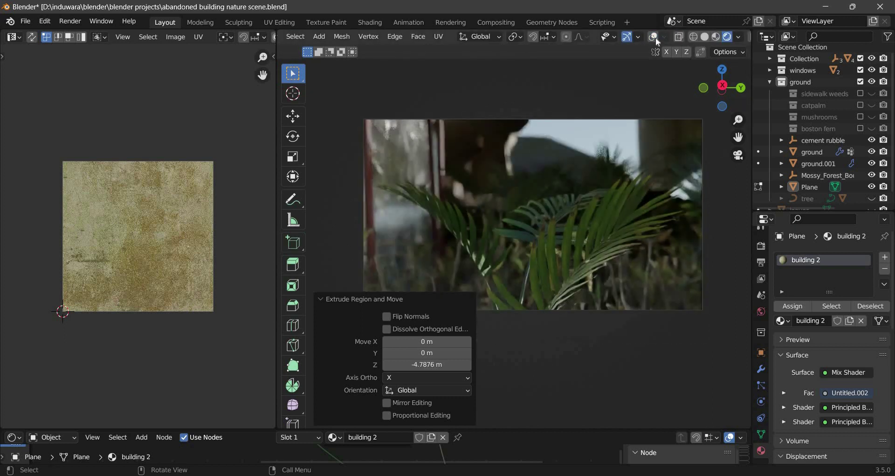
key(ctrl+z)
key(ctrl+z)
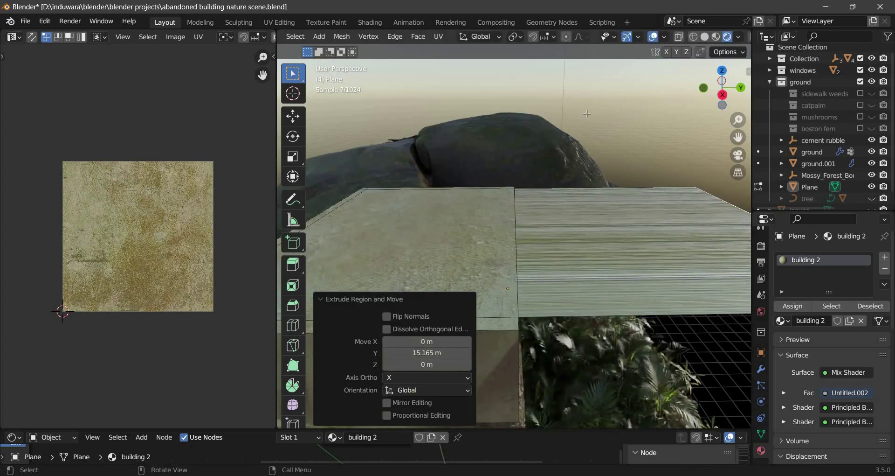
key(ctrl+z)
Step: Save the blend file and check the building through the camera view
key(ctrl+s)
scroll(765, 191, down, 1)
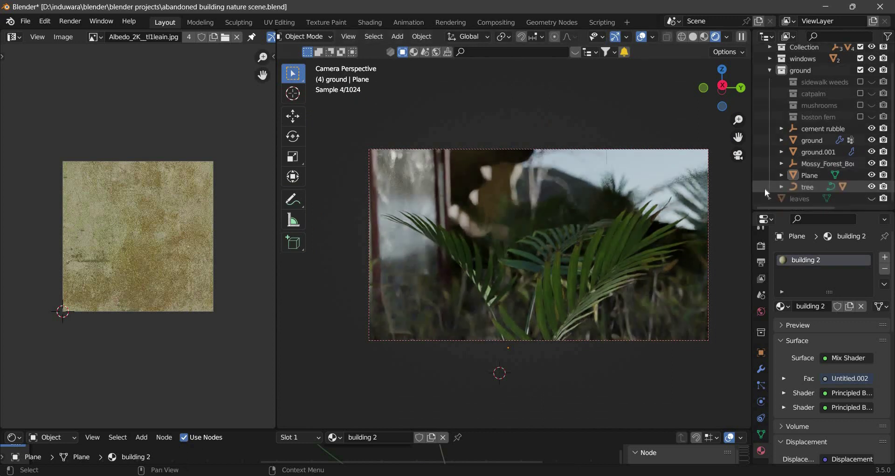
scroll(849, 425, down, 6)
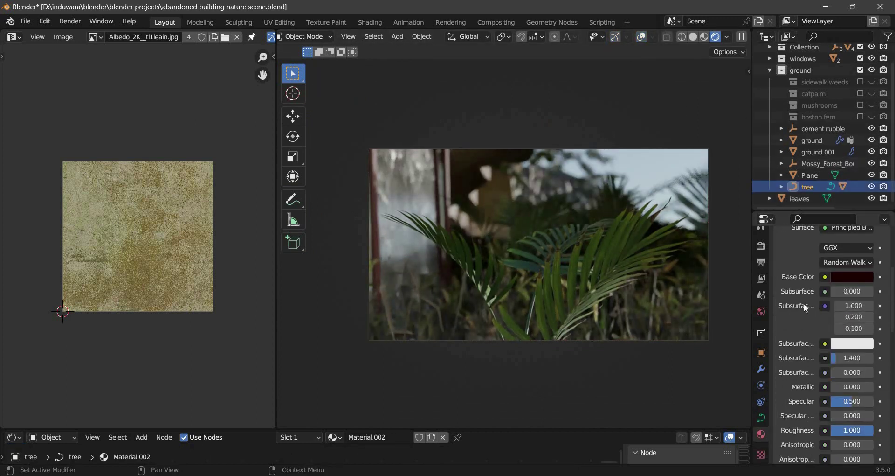
key(KP_0)
key(KP_0)
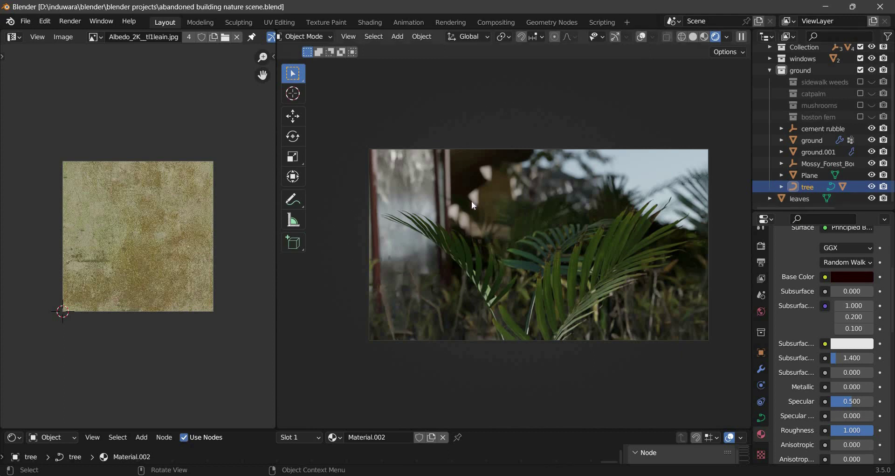
middle_drag(471, 200, 478, 204)
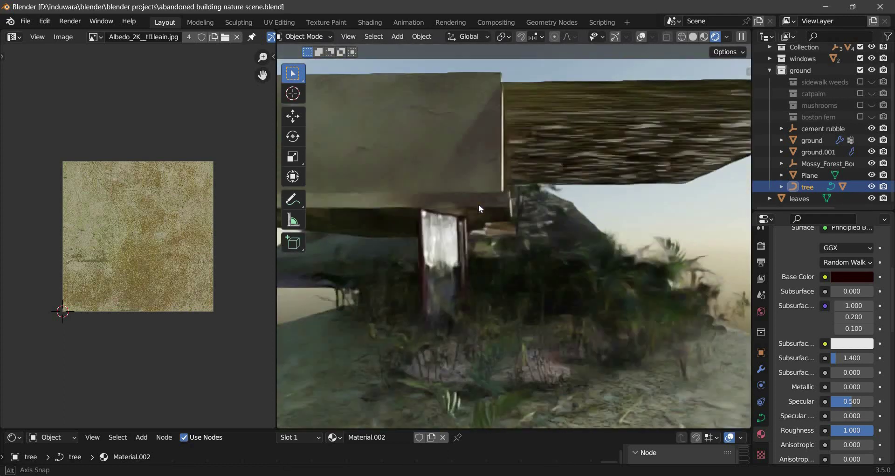
key(KP_0)
Step: Import the wooden bollard model from the Wooden-Bollard_tltsddxfa USD folder
click(25, 21)
click(168, 199)
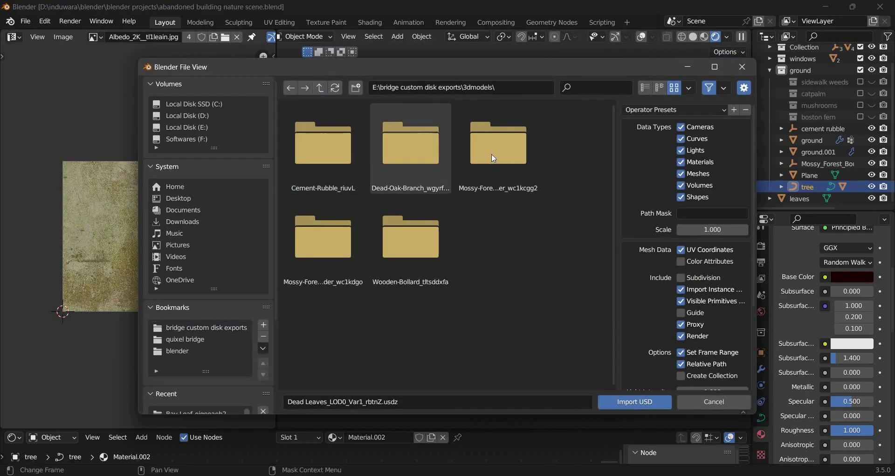
double_click(400, 233)
double_click(339, 151)
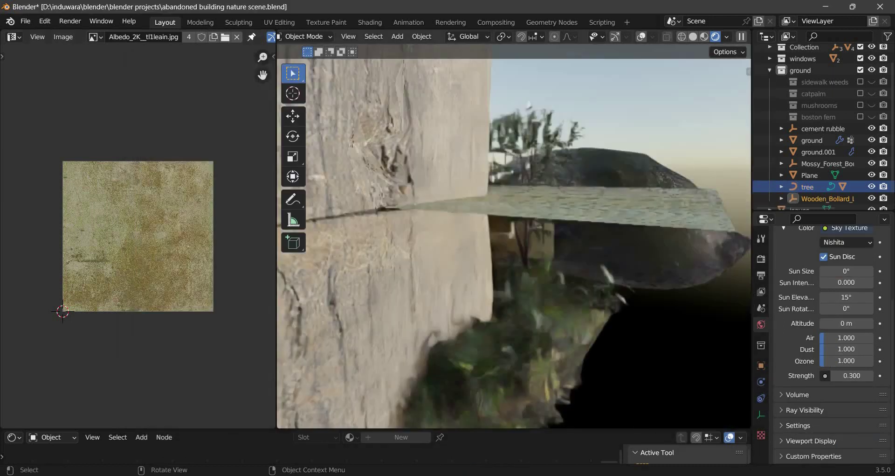
Step: Scale the wooden bollard down to 0.474, then resize it along Y into a pillar
key(s)
click(513, 261)
key(s)
click(530, 304)
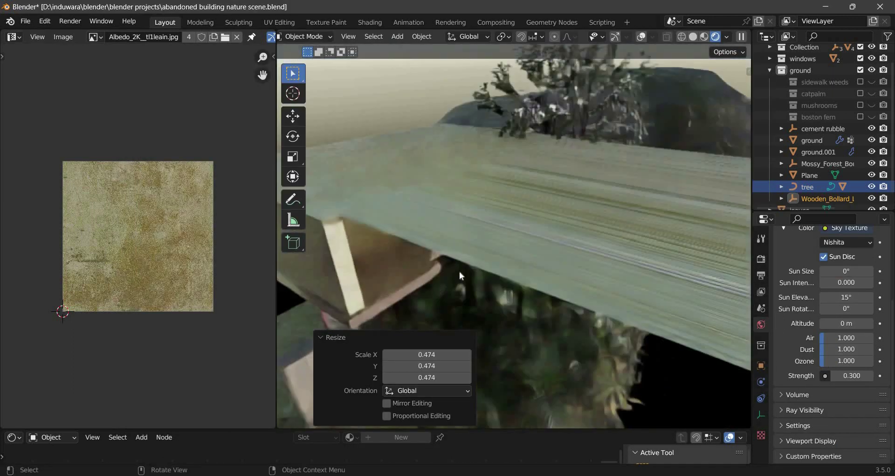
scroll(536, 225, up, 5)
key(s)
key(x)
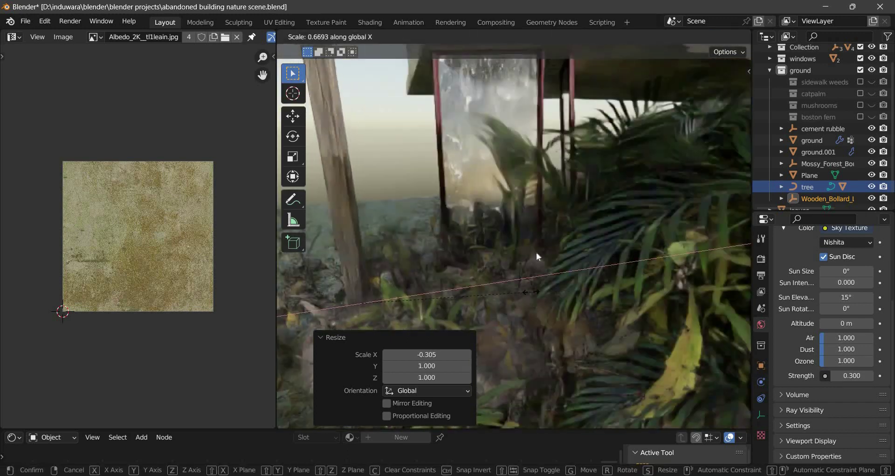
key(y)
click(569, 386)
Step: Move the pillar along X under the roof and place a first copy along X
key(g)
key(x)
click(650, 157)
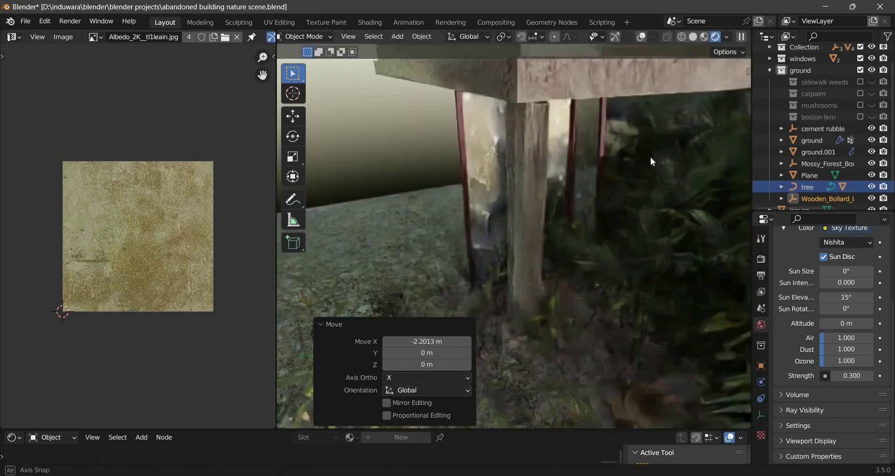
key(g)
key(x)
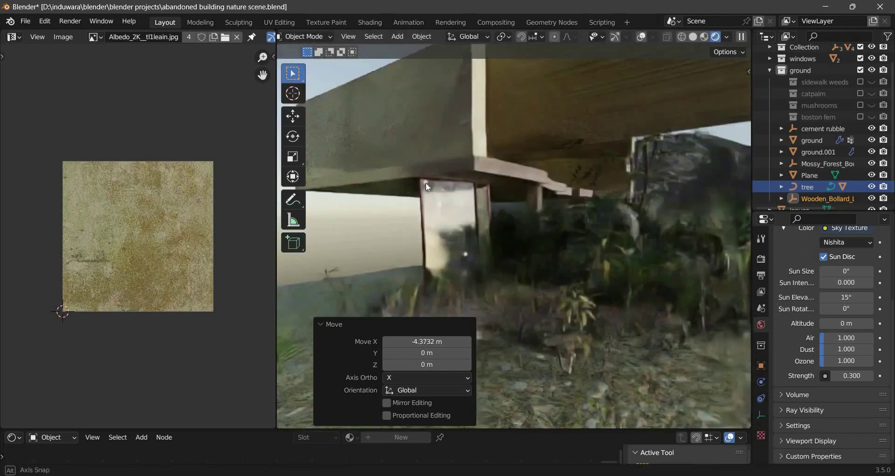
click(426, 183)
Step: Spread two more pillar copies along X beneath the roof slab
key(g)
key(x)
click(609, 273)
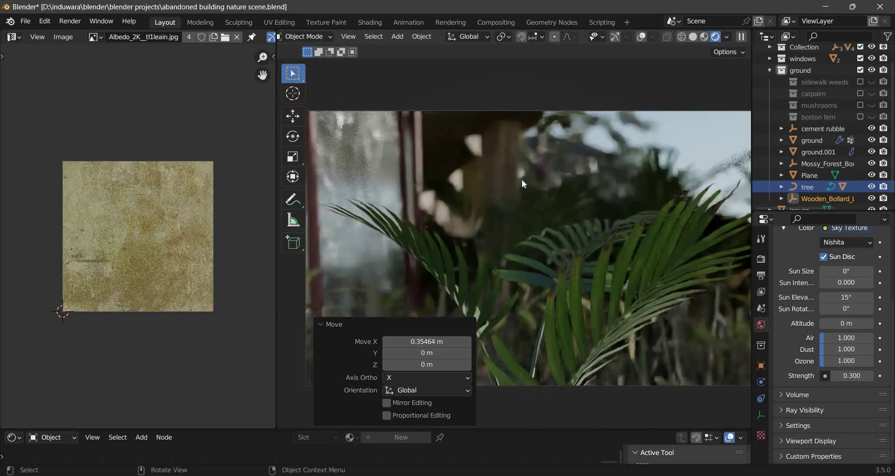
key(g)
key(x)
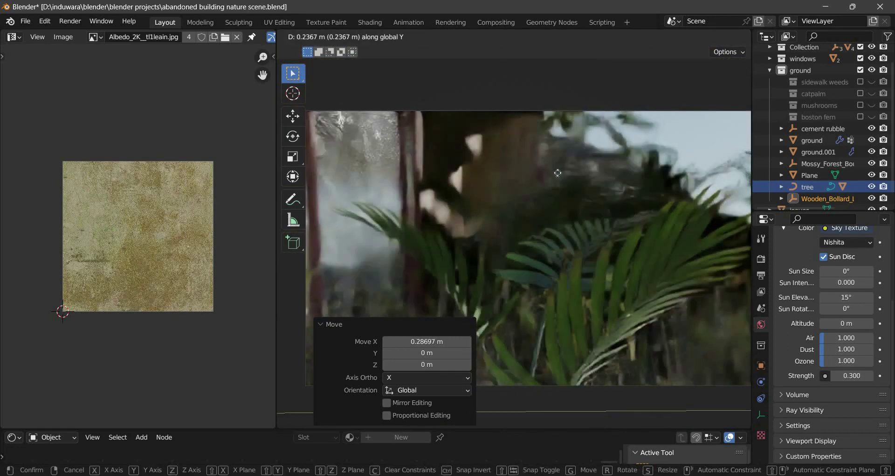
click(536, 140)
key(Delete)
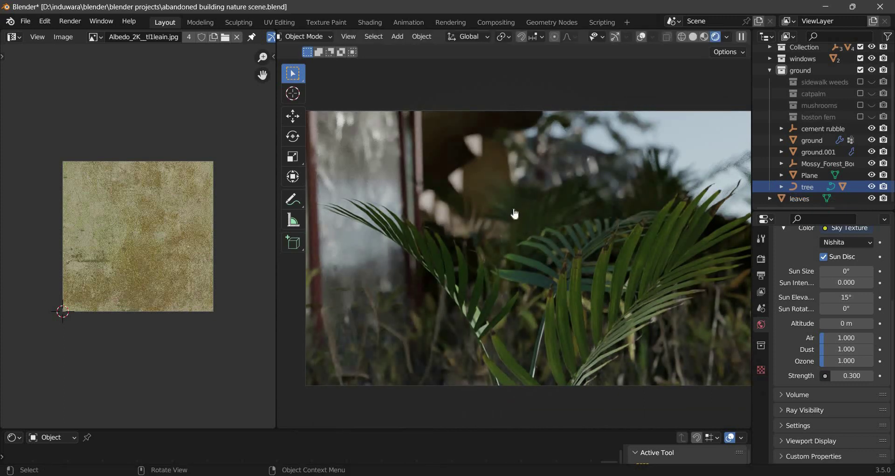
key(alt+Tab)
Step: Show all favourites in Quixel Bridge and download the Moss Patch decal
click(351, 222)
scroll(280, 280, down, 2)
scroll(135, 398, down, 2)
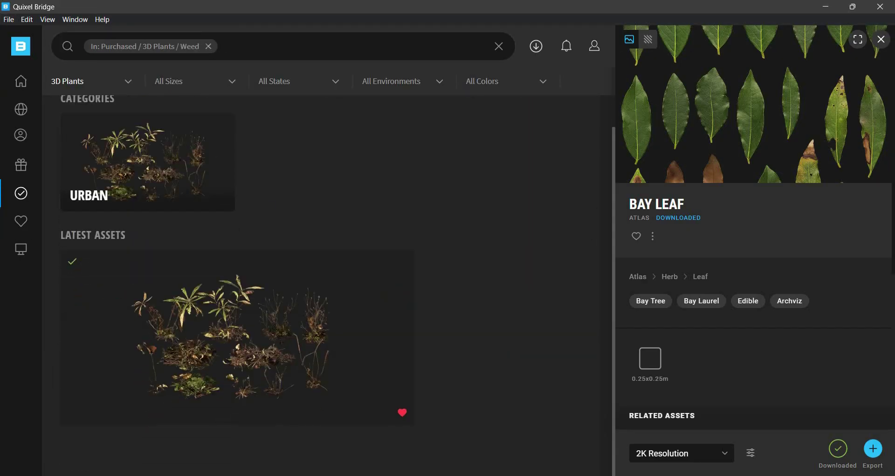
click(20, 221)
scroll(350, 203, down, 5)
scroll(279, 140, up, 5)
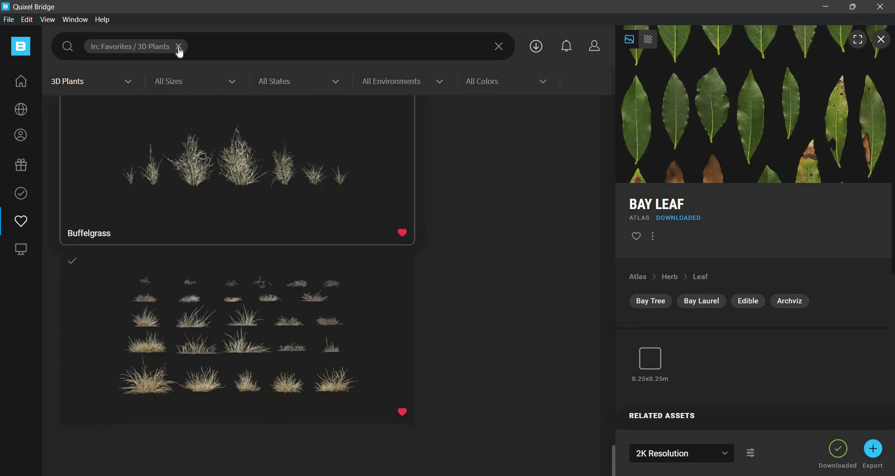
click(179, 47)
scroll(200, 311, down, 5)
click(506, 257)
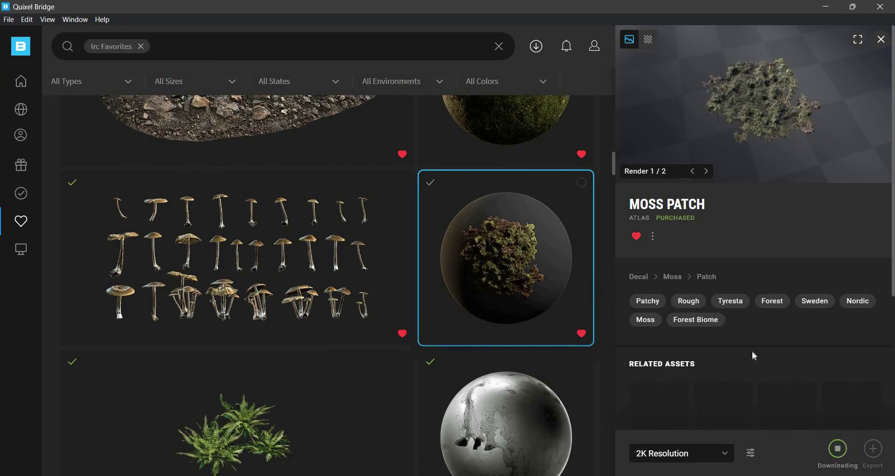
Step: Check the Moss_sikqyan, Moss_sikkzzn and Moss_sihme3n export folders in File Explorer
scroll(513, 312, down, 5)
scroll(490, 289, up, 4)
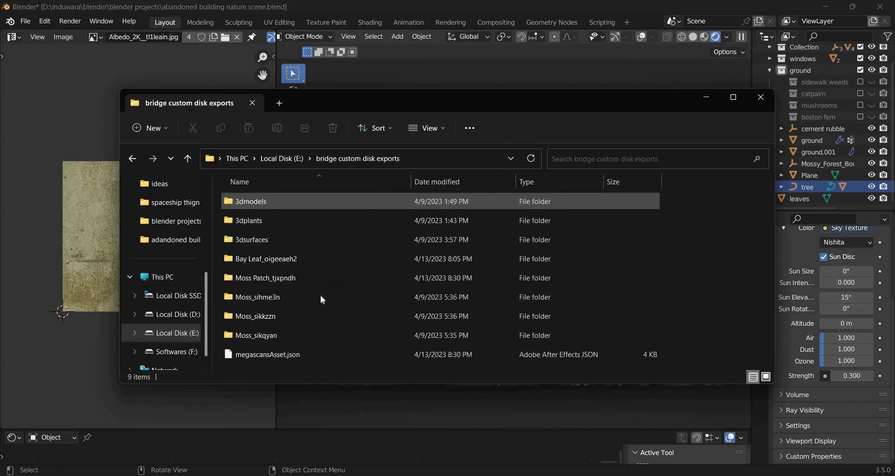
double_click(321, 331)
key(alt+Left)
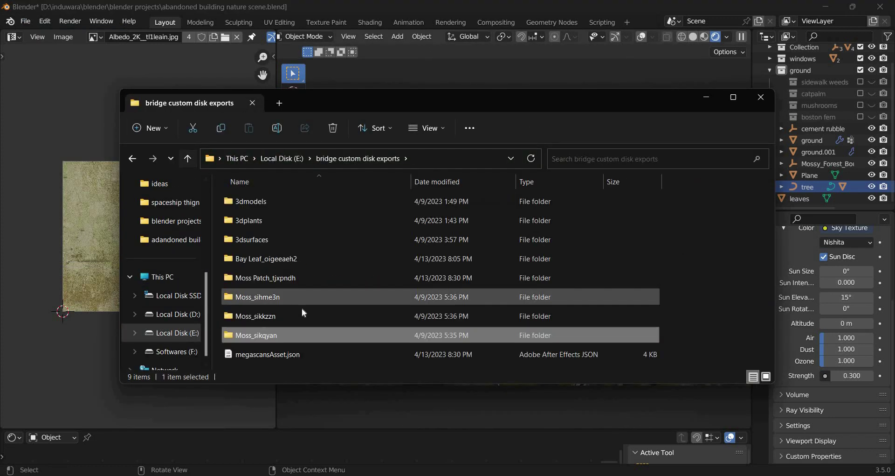
double_click(261, 316)
click(187, 158)
double_click(275, 296)
click(188, 158)
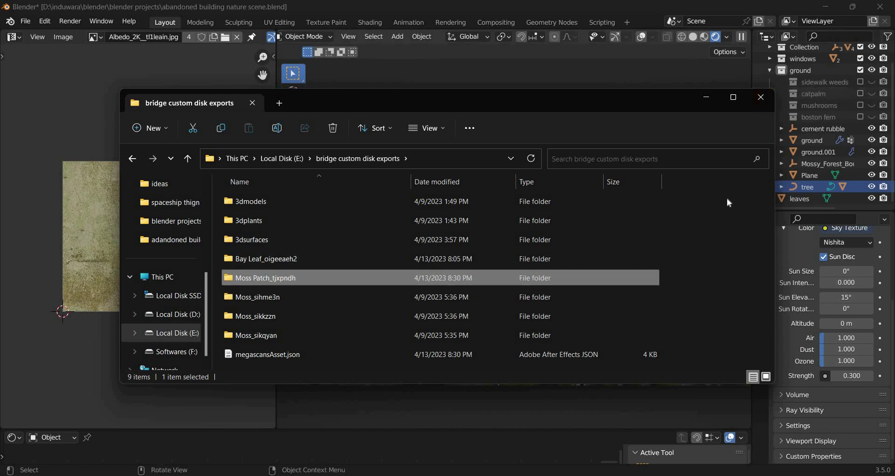
key(Return)
Step: Add a new plane to the scene and move it along X
click(755, 98)
key(shift+r)
key(g)
key(x)
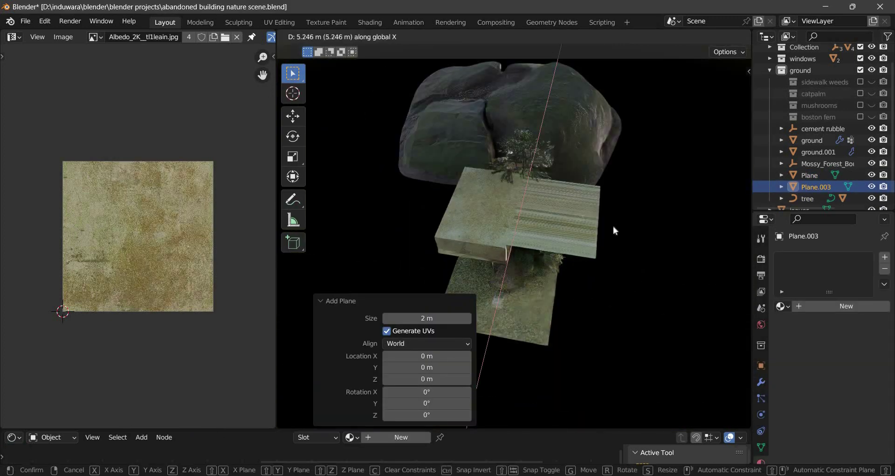
click(614, 231)
Step: Give the plane a new material loaded with the Moss Patch_tjxpndh texture maps
click(401, 437)
drag(429, 429, 429, 217)
key(Home)
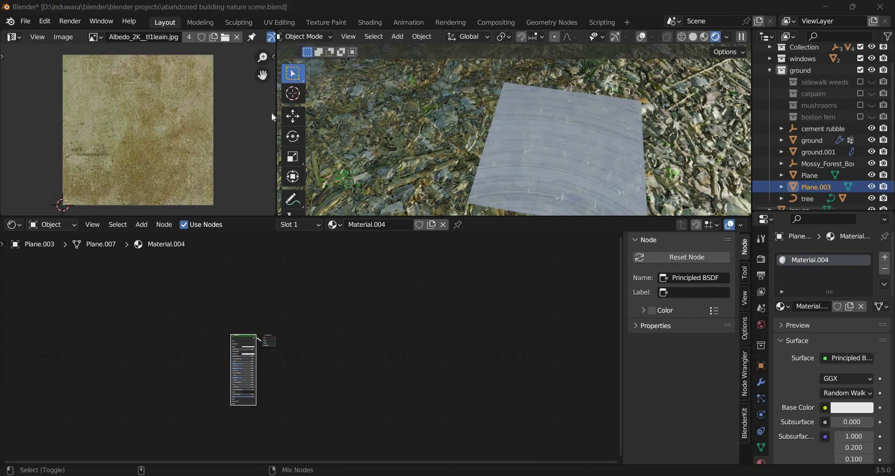
key(ctrl+shift+t)
double_click(425, 282)
mouse_move(521, 330)
mouse_down()
mouse_move(362, 301)
mouse_move(524, 272)
mouse_up()
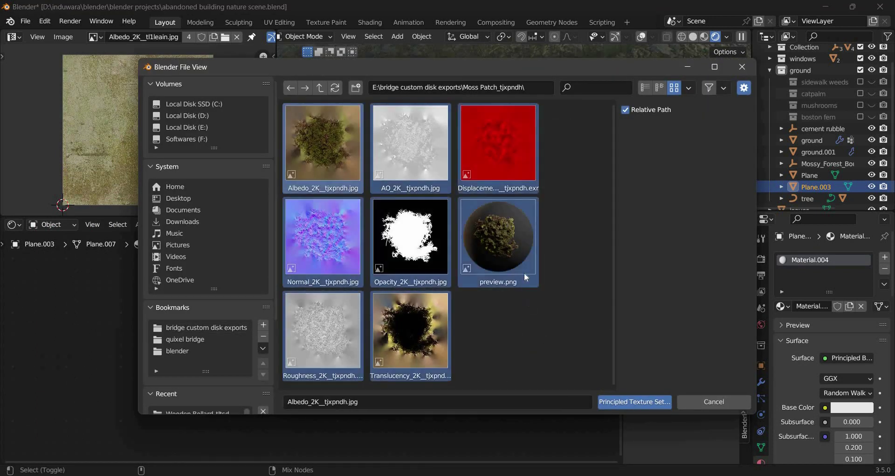
key(Return)
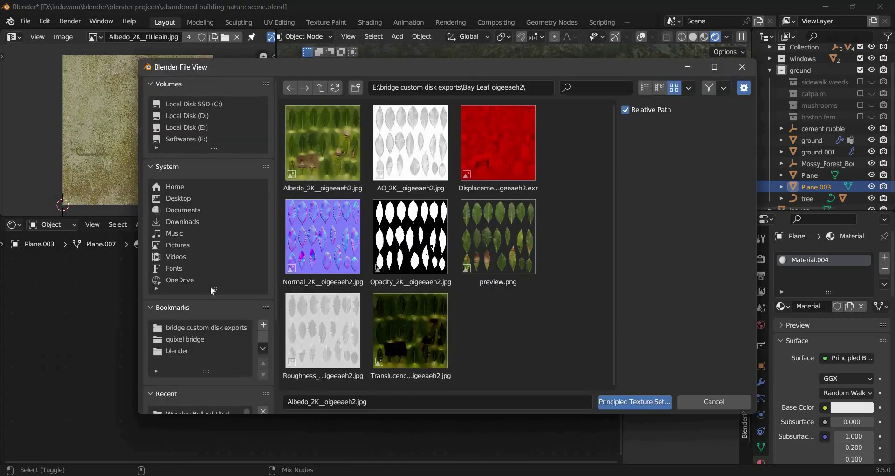
key(BackSpace)
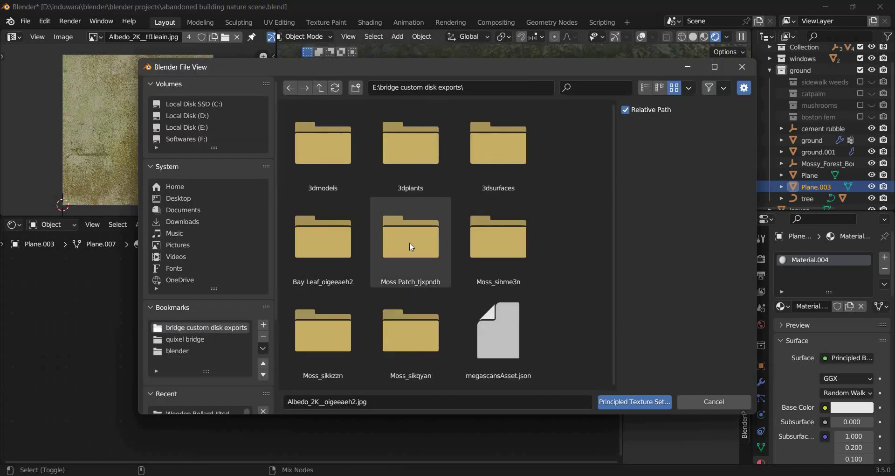
double_click(410, 245)
key(Return)
Step: Resize, rotate and position the moss plane, previewing it with textured shading
click(552, 93)
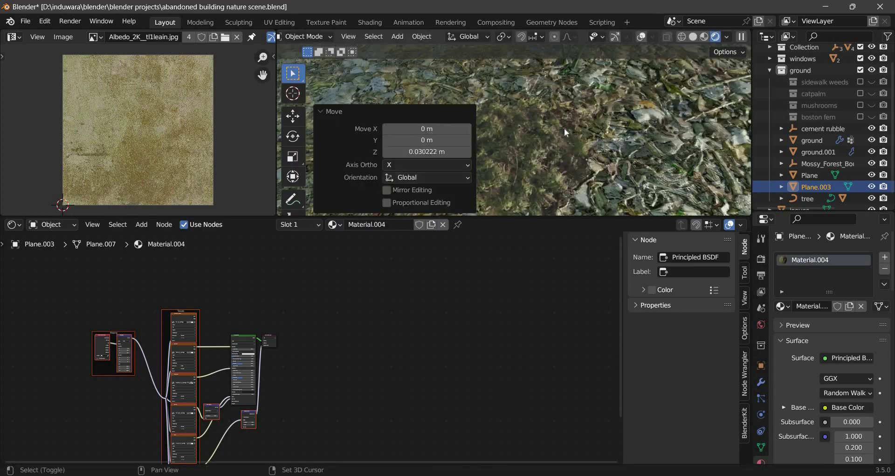
key(s)
key(r)
key(y)
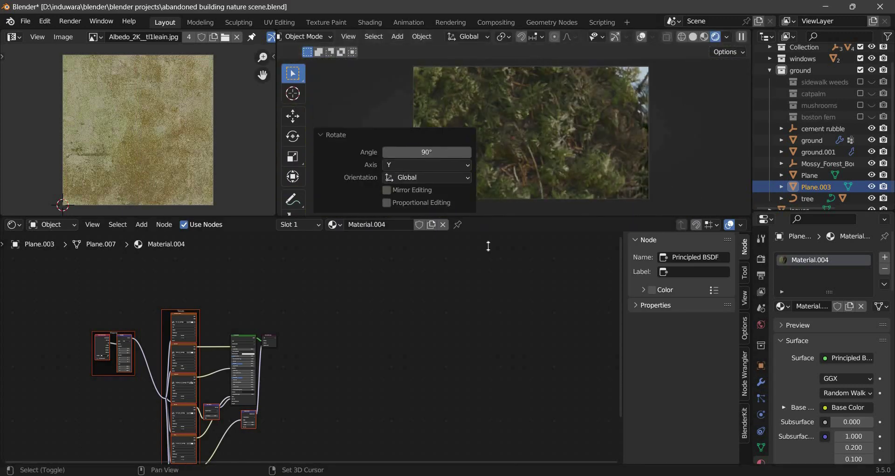
key(s)
key(ctrl+space)
key(Return)
click(708, 37)
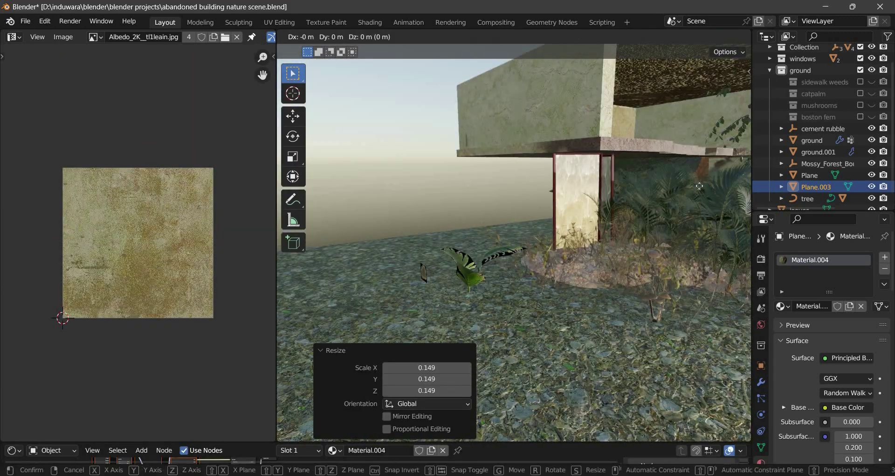
key(ctrl+z)
key(g)
key(x)
click(586, 5)
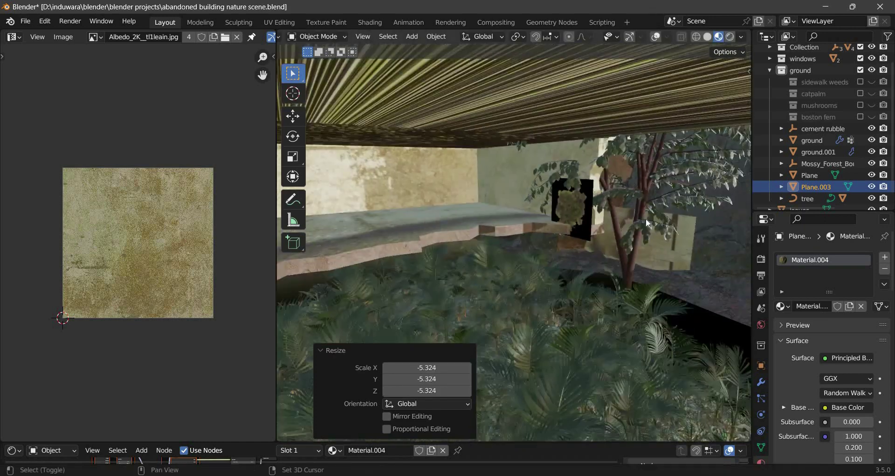
Step: Move the moss decal along X against the wall and resize it slightly
scroll(646, 219, up, 8)
key(g)
key(x)
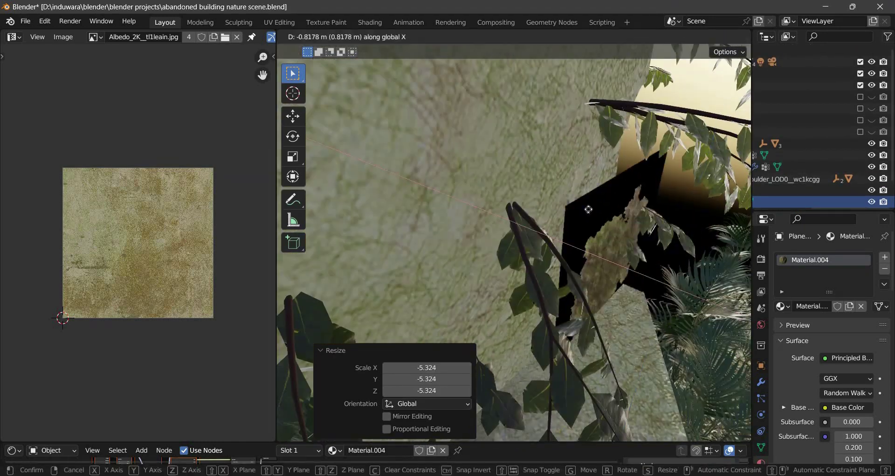
click(619, 230)
middle_drag(583, 186, 519, 113)
key(s)
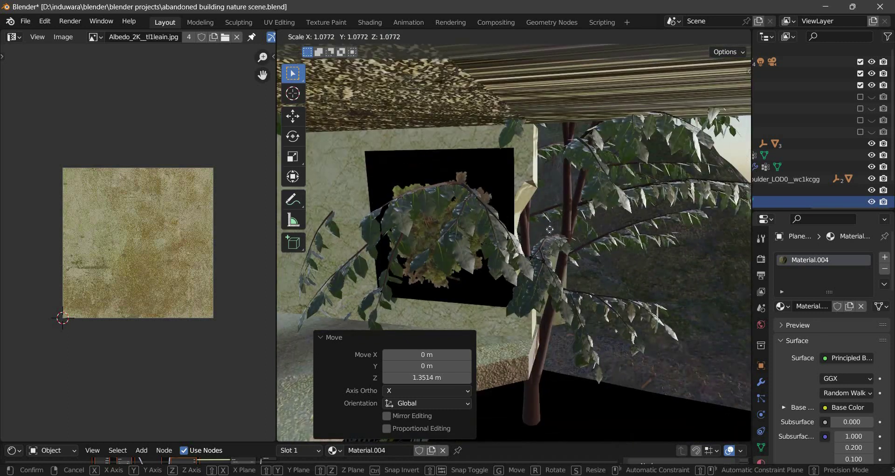
click(489, 219)
Step: Place a copy of the moss decal on the wall along X, then duplicate it along Z
key(g)
key(x)
click(446, 222)
key(shift+d)
key(z)
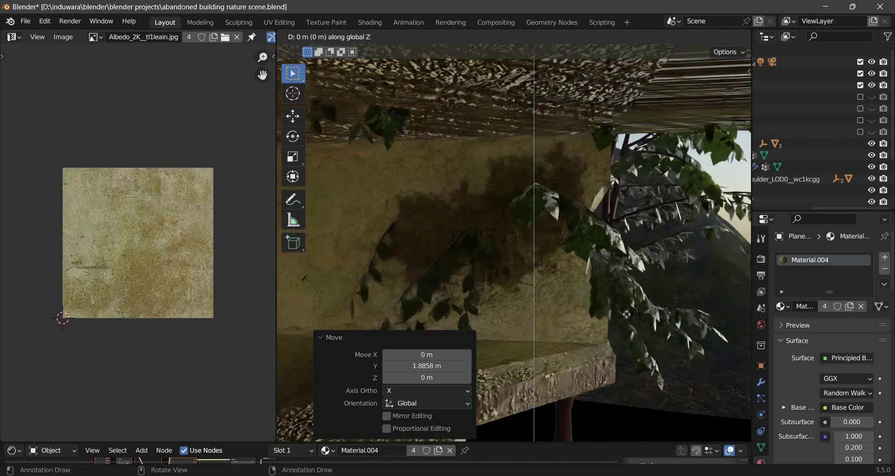
Step: Flip the decal copy 180° about X and duplicate it along X
text(x180)
key(Return)
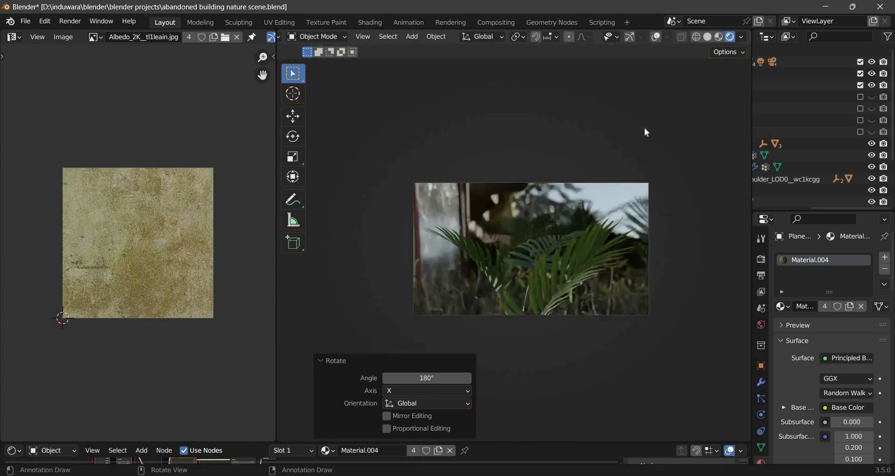
key(shift+d)
key(x)
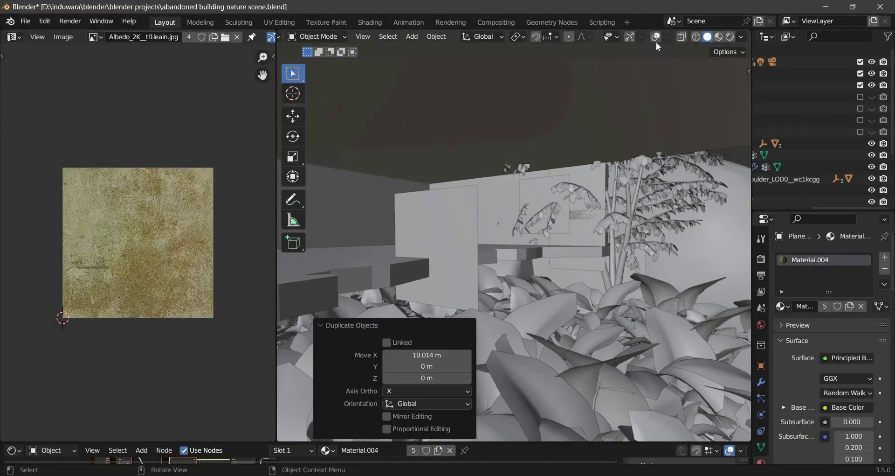
Step: Rotate the decal 90° about X to lie flat and move it down onto the ground
text(rx)
text(90)
key(Return)
key(KP_0)
key(g)
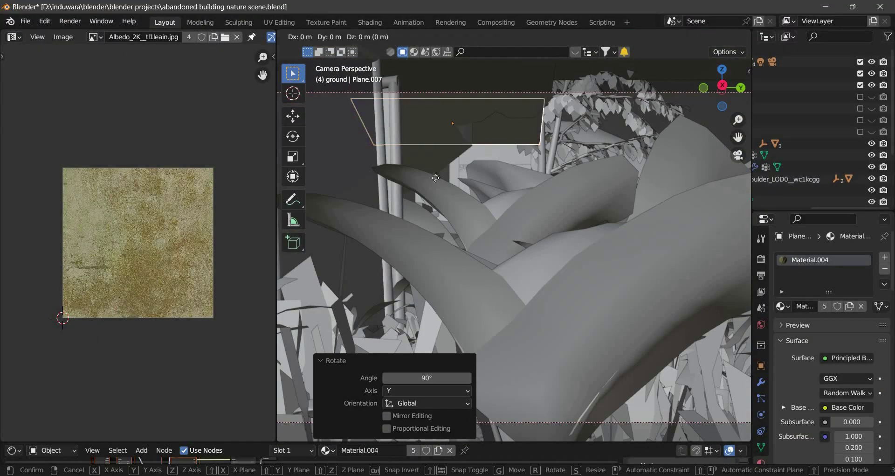
click(488, 161)
key(g)
mouse_move(488, 161)
middle_down()
mouse_move(425, 262)
mouse_move(492, 233)
middle_up()
click(466, 245)
click(483, 215)
Step: From the bottom view, duplicate the moss decal across the ground
key(ctrl+KP_7)
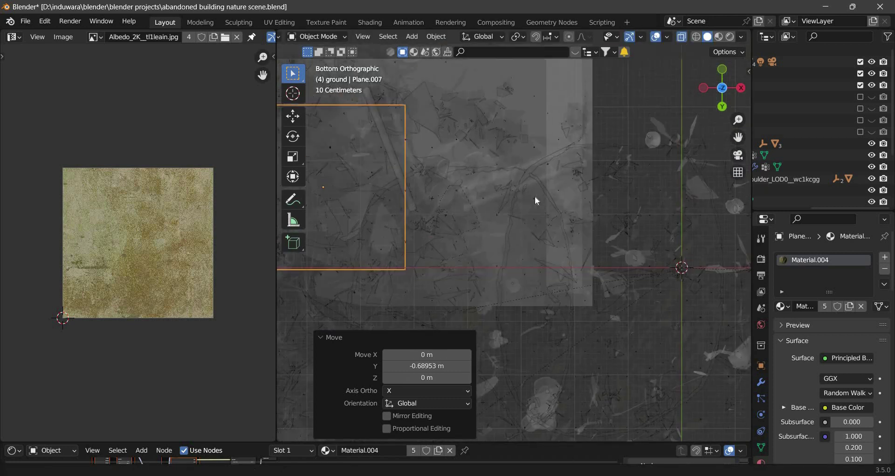
key(KP_Decimal)
middle_drag(579, 211, 632, 154)
key(ctrl+KP_7)
key(shift+d)
click(460, 221)
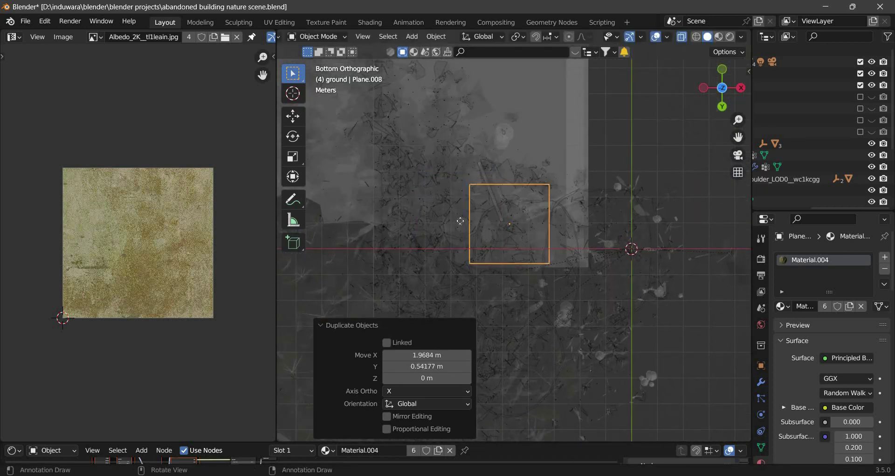
click(493, 226)
key(r)
key(Escape)
key(ctrl+z)
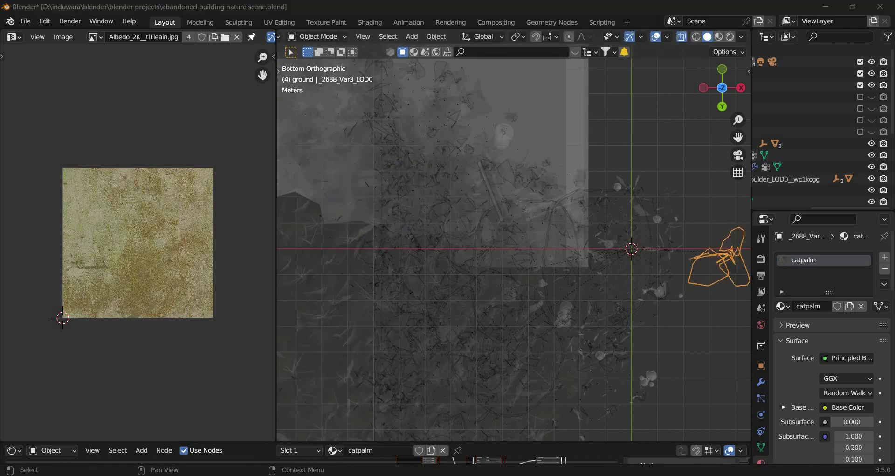
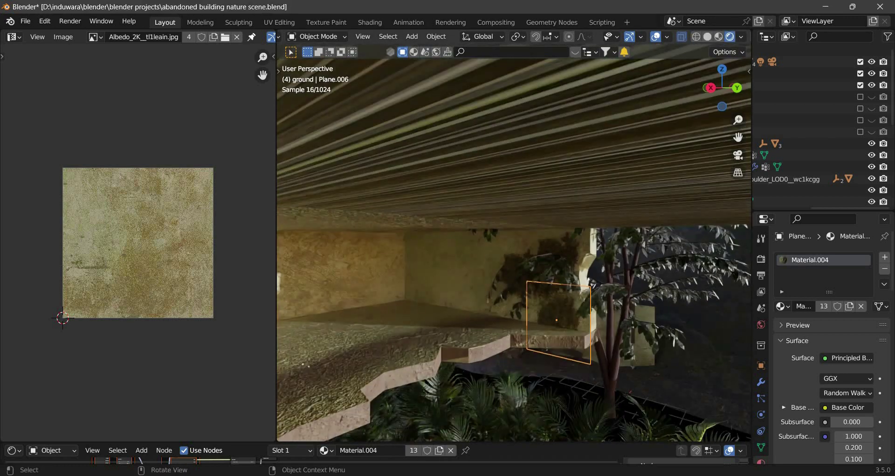
Step: Confirm the duplicated plane's move and insert a ColorRamp between the grass texture and Base Color
key(Escape)
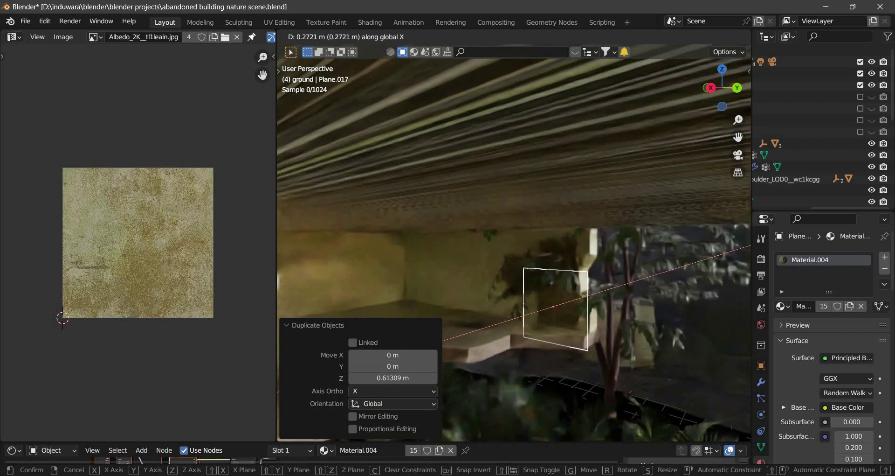
key(Return)
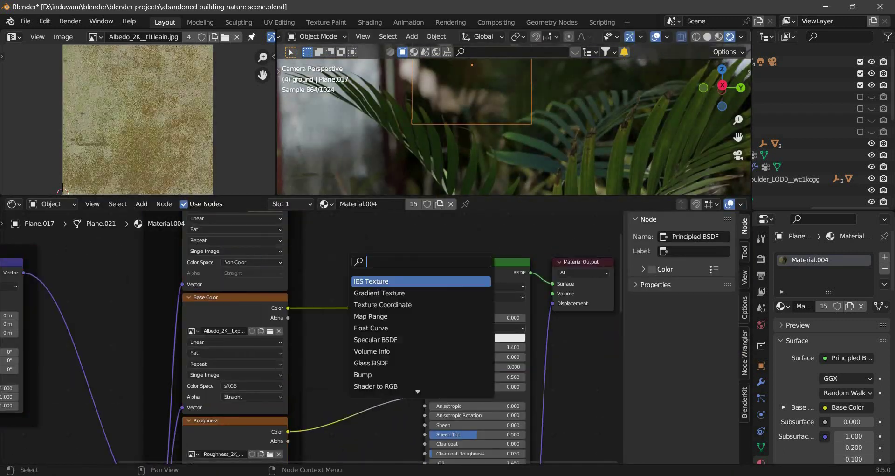
text(color ramp)
key(Return)
click(394, 298)
middle_drag(572, 119, 559, 173)
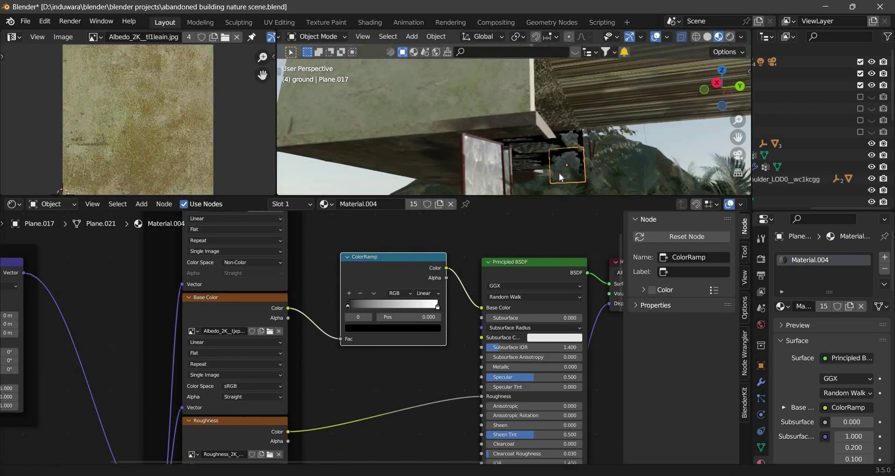
Step: Recolour the ColorRamp stop to a very dark green
click(393, 327)
click(359, 217)
click(393, 328)
mouse_move(421, 205)
mouse_down()
mouse_move(420, 255)
mouse_move(420, 226)
mouse_up()
click(393, 328)
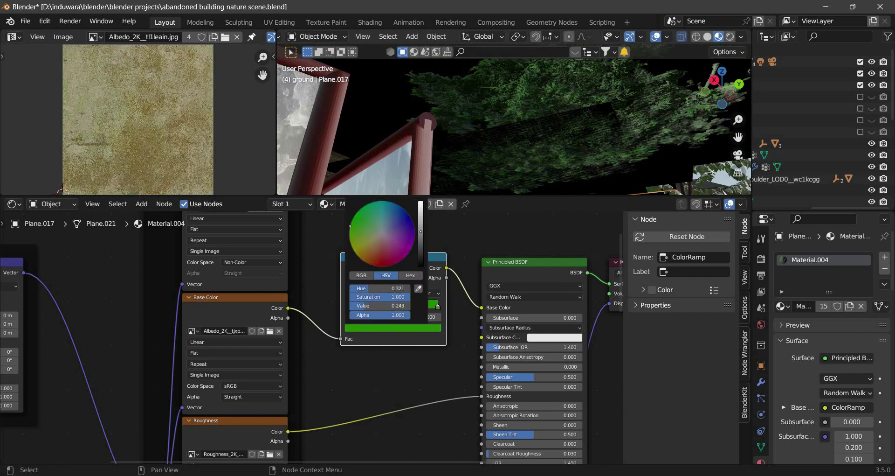
click(792, 154)
key(ctrl+z)
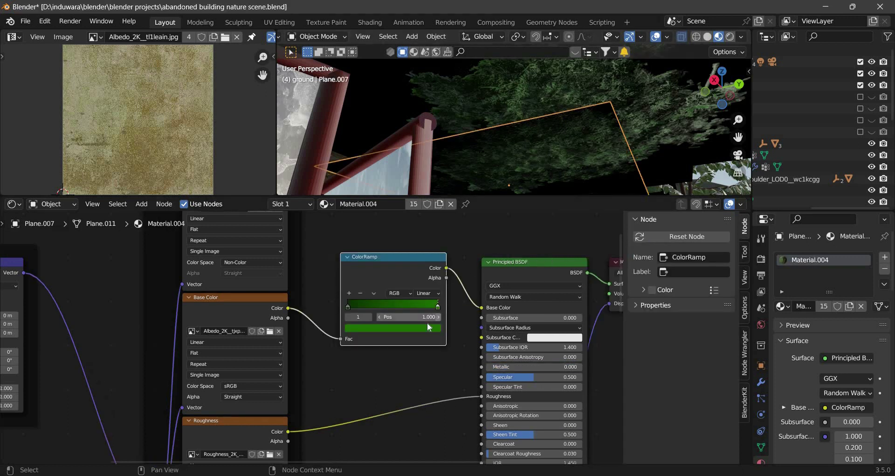
Step: Lower the ramp stop colour's brightness to 0.011 on the grass plane material
click(422, 327)
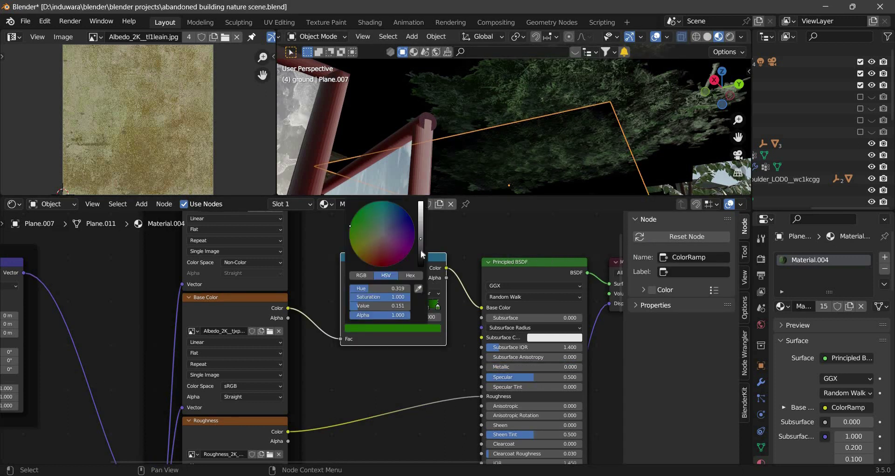
drag(420, 250, 421, 266)
click(421, 328)
key(ctrl+z)
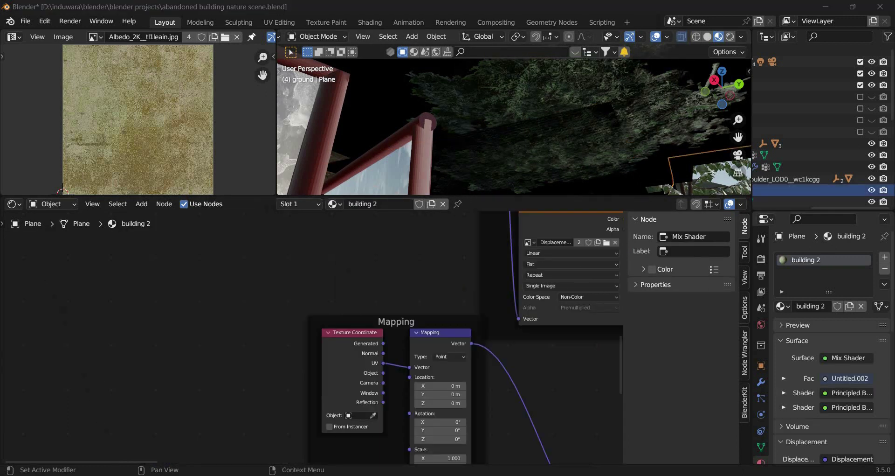
key(ctrl+z)
click(421, 328)
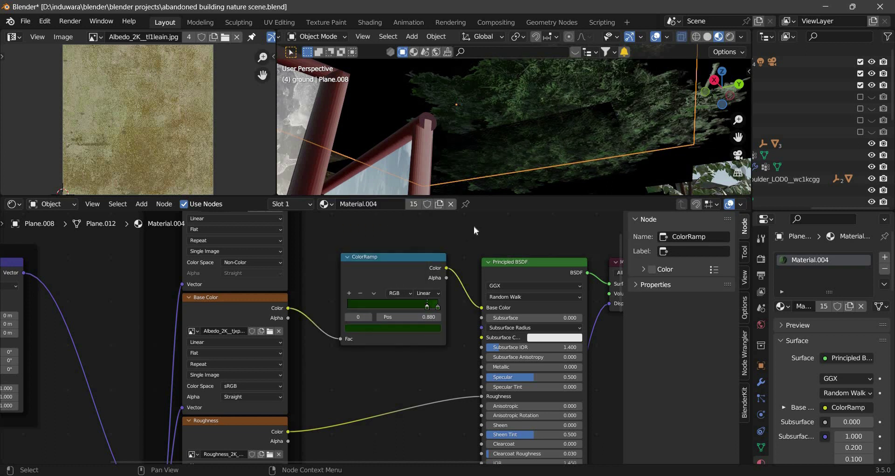
Step: Duplicate grass plane Plane.018 and rotate the copy 90 degrees upright about X
key(shift+s)
key(shift+r)
key(r)
key(x)
key(9)
key(0)
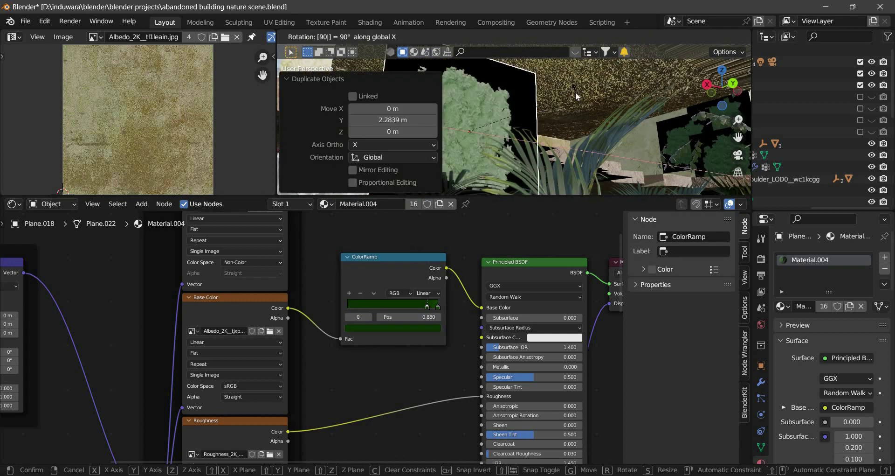
key(Return)
Step: Cancel the duplicate's X move, undo it, and select grass plane Plane.018
key(g)
key(x)
key(Escape)
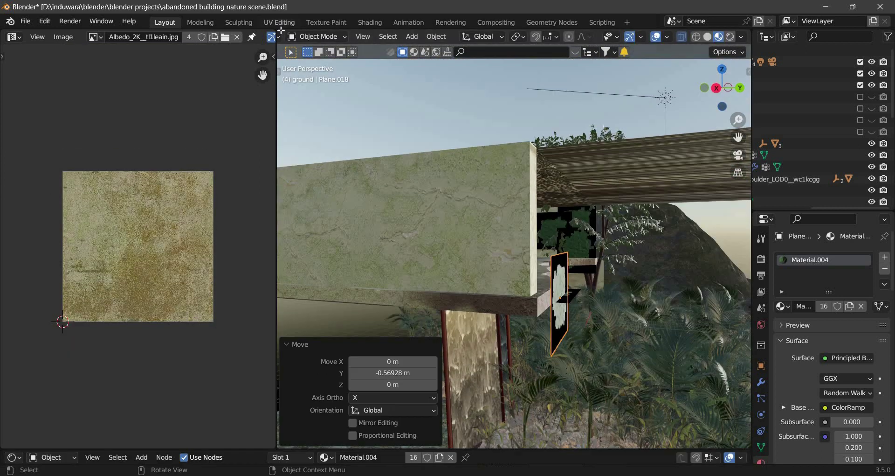
key(ctrl+space)
key(ctrl+z)
key(ctrl+z)
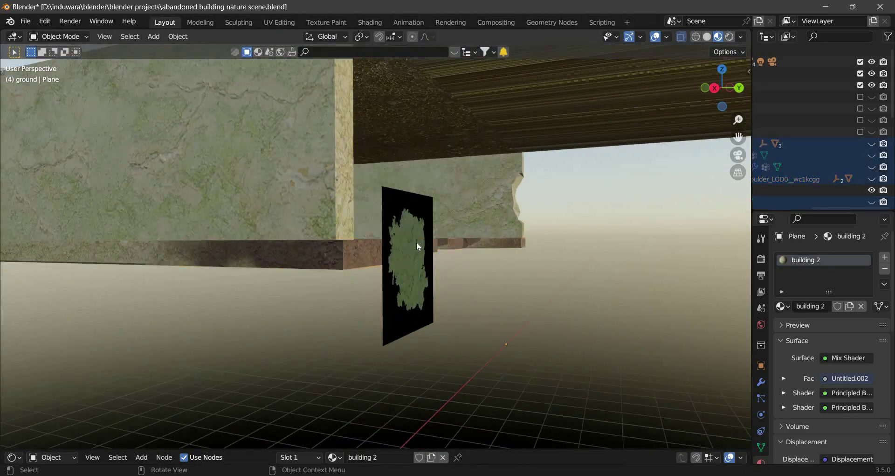
click(761, 382)
Step: Add a Shrinkwrap modifier targeting the building and slide the plane along X onto it
click(832, 257)
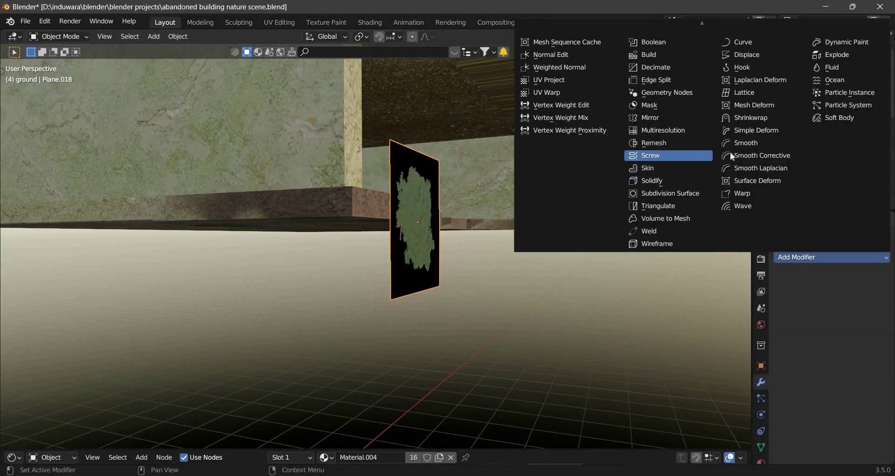
click(751, 118)
click(496, 242)
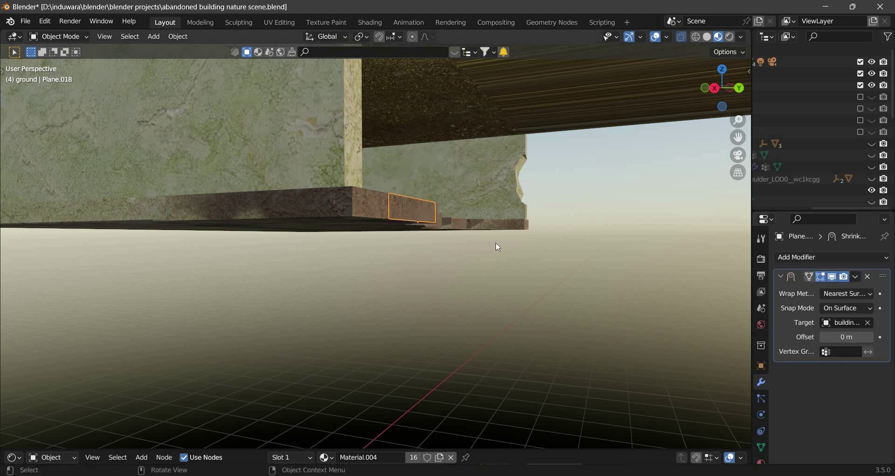
key(g)
key(x)
click(717, 309)
Step: Subdivide the plane and tune the Shrinkwrap offset to about 0.0006 m
key(Tab)
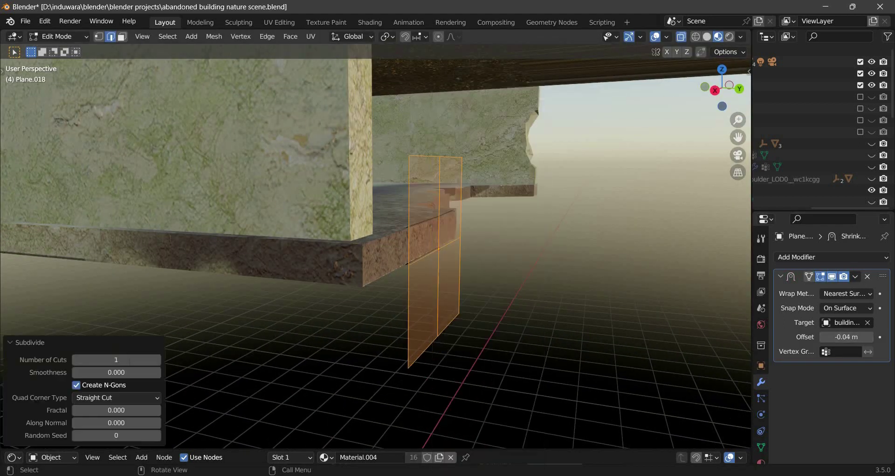
key(Tab)
drag(847, 337, 839, 337)
key(KP_Decimal)
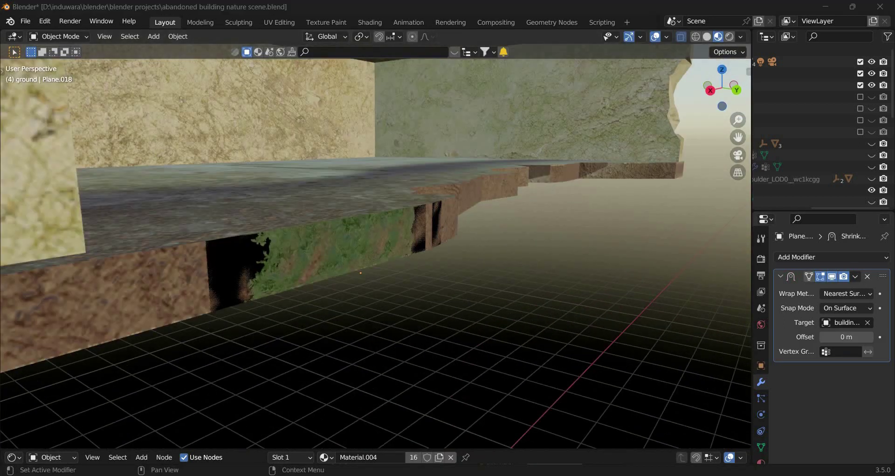
drag(847, 336, 852, 337)
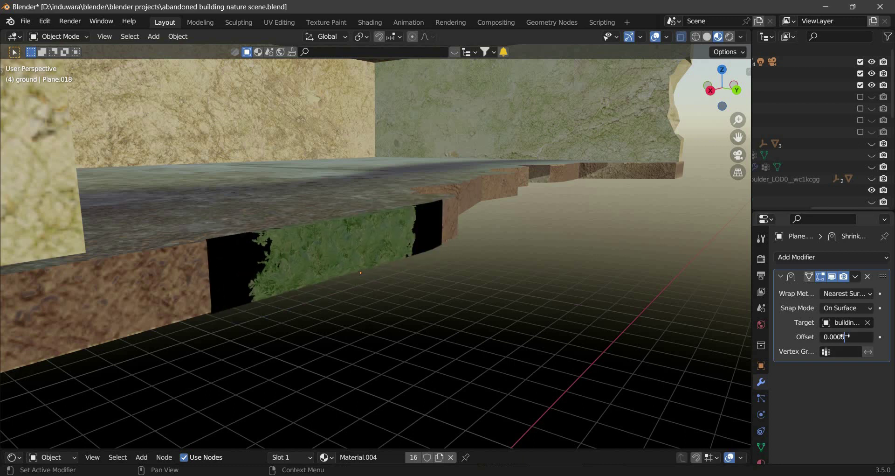
Step: Turn the grass duplicate 180 degrees about Z and slide it along X into place
click(549, 195)
text(rz-180)
key(Return)
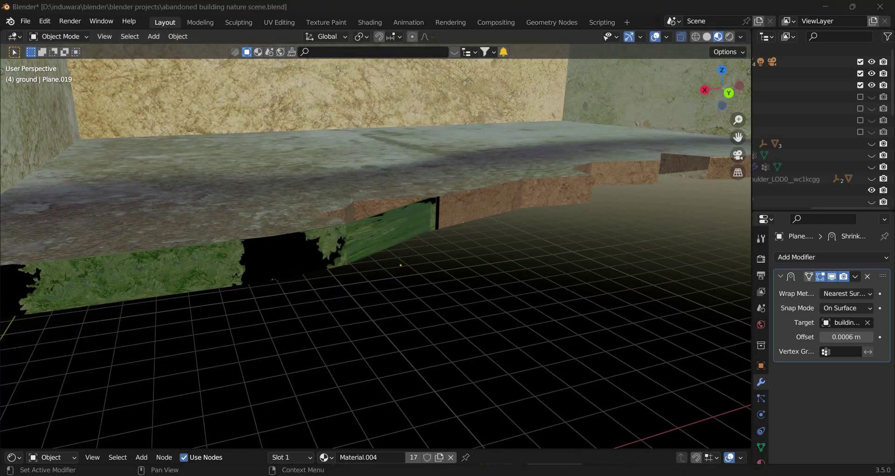
key(KP_Decimal)
key(g)
key(x)
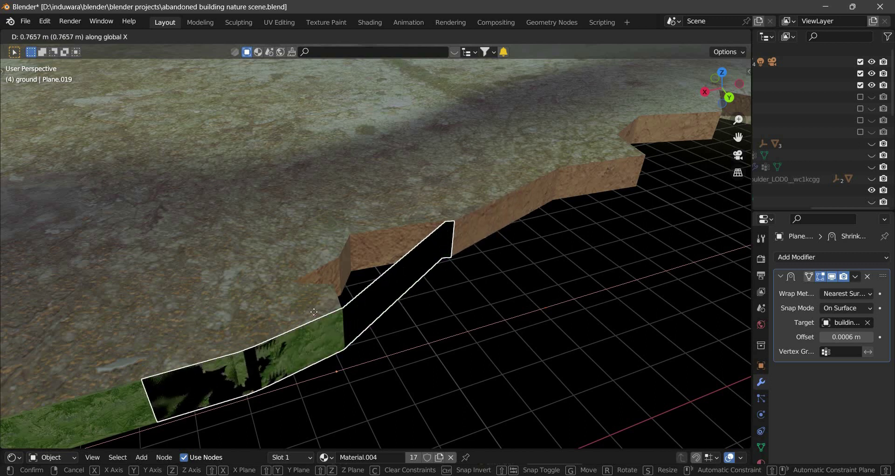
click(331, 307)
key(KP_Decimal)
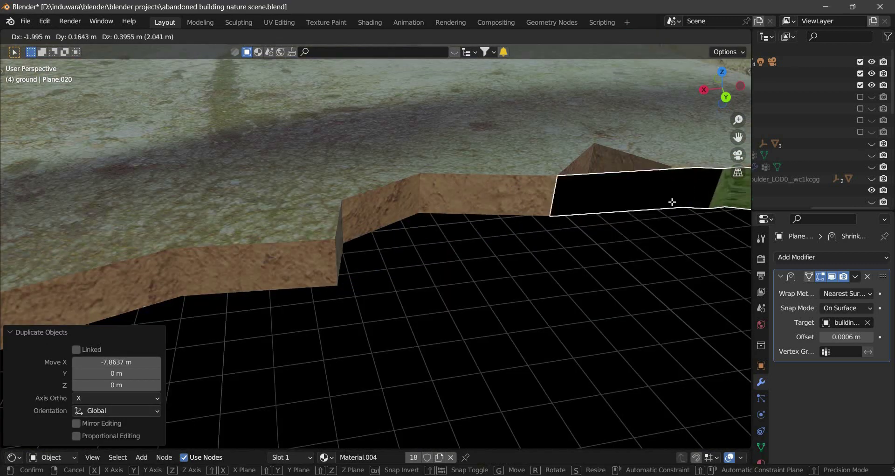
Step: Place the new grass copy and briefly check its mesh editing options
click(672, 256)
key(Tab)
right_click(575, 127)
key(Escape)
key(Tab)
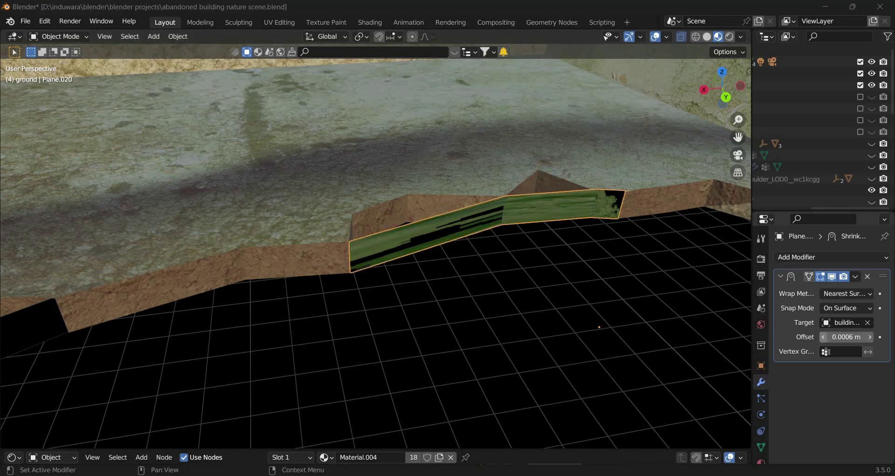
Step: Try Above Surface snap mode, then return the Shrinkwrap to On Surface
click(846, 308)
click(841, 362)
ctrl+scroll(832, 308, down, 1)
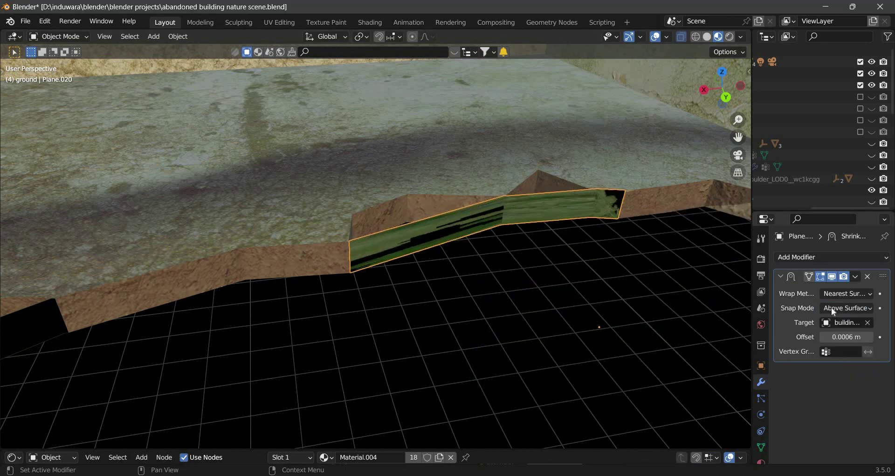
click(834, 310)
click(834, 317)
click(840, 294)
click(833, 295)
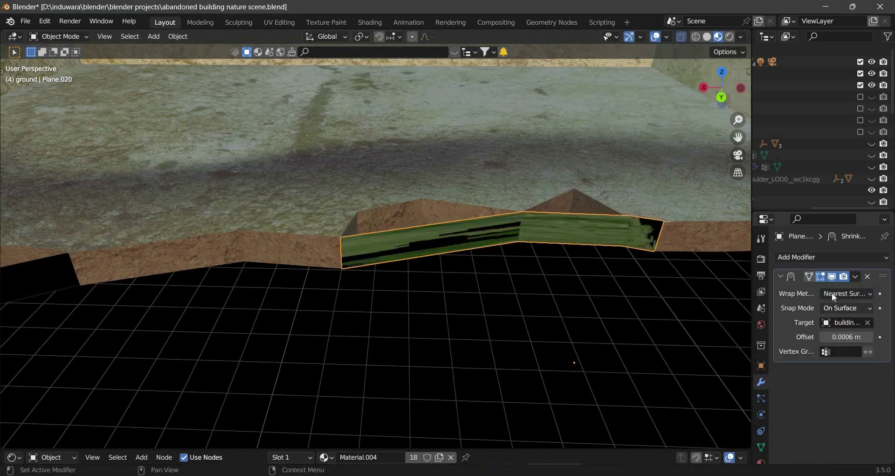
Step: Shift grass plane Plane.020 left along X
key(g)
key(x)
click(407, 178)
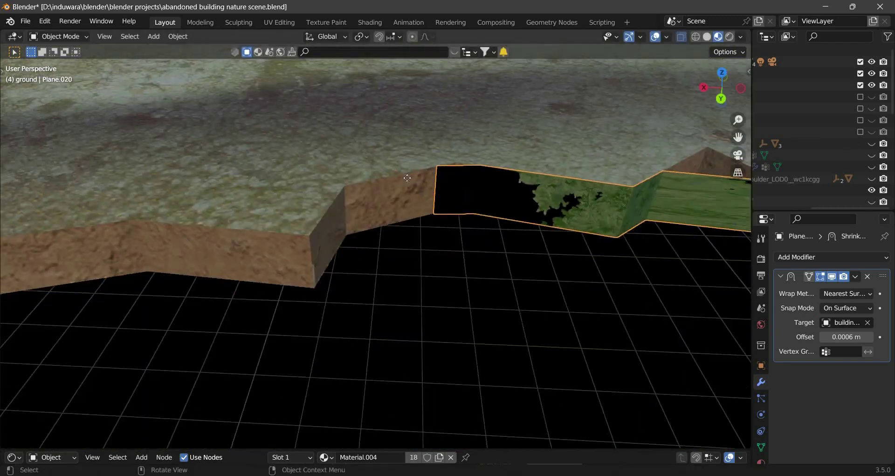
key(g)
key(x)
key(Return)
Step: Duplicate the grass strip and place the copy further along the ledge, nudging it along Y
key(shift+d)
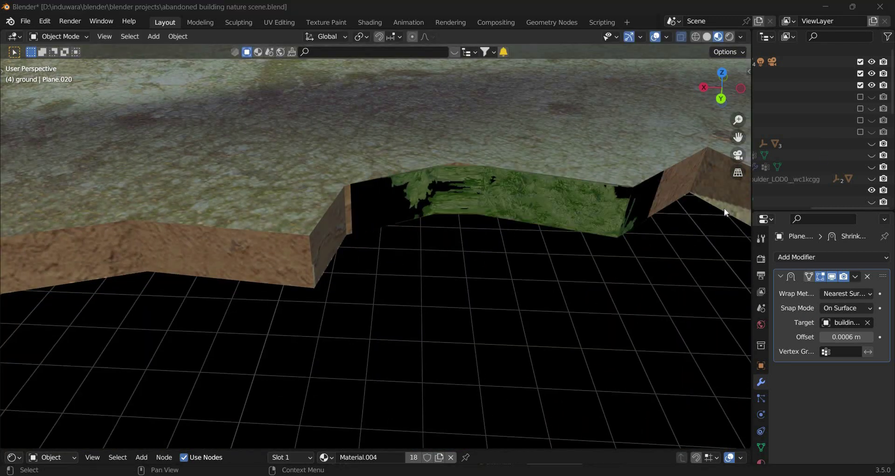
middle_drag(565, 196, 270, 220)
click(428, 260)
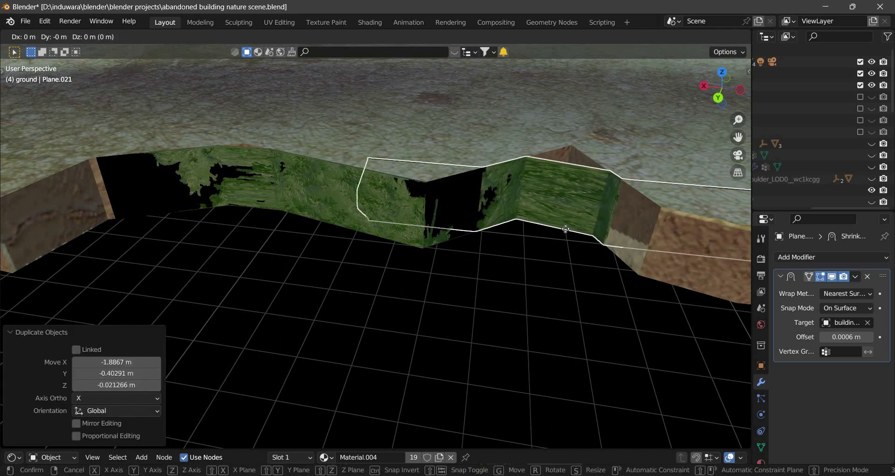
key(g)
key(y)
key(Escape)
key(Tab)
key(g)
key(y)
key(Return)
Step: Rotate the copy's mesh 90 degrees about Z and shift it along X
key(r)
key(z)
key(9)
key(0)
key(Return)
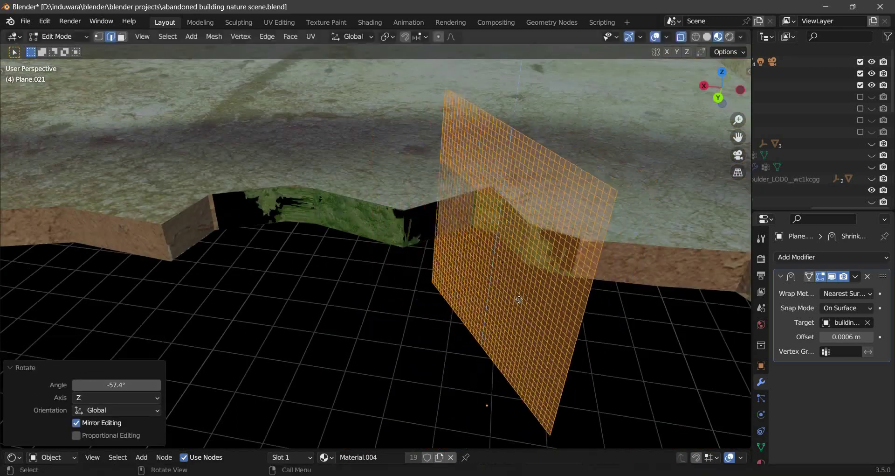
key(g)
key(x)
key(Return)
Step: Turn the strip -20.8 degrees about Z to follow the ledge and shift it along Y
key(r)
key(z)
mouse_move(534, 297)
middle_down()
mouse_move(559, 303)
mouse_move(447, 364)
middle_up()
key(Return)
key(g)
key(y)
key(Return)
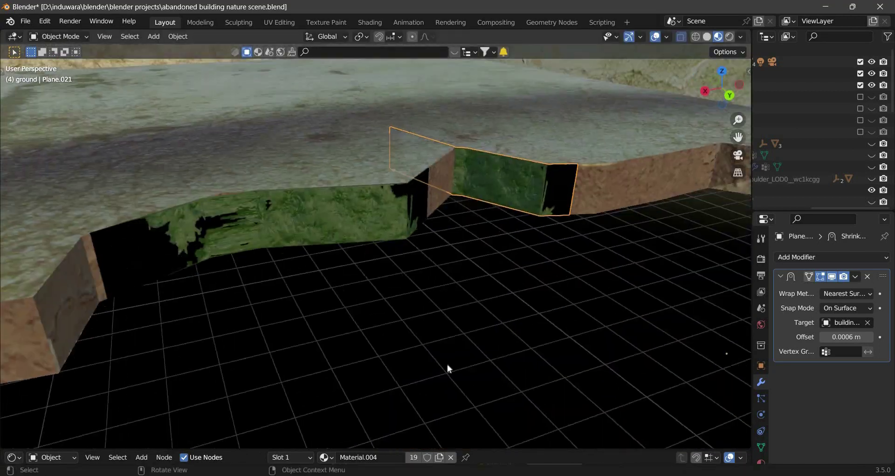
Step: Duplicate the strip, turn it 79.4 degrees about Z and slide it along Y
key(shift+d)
key(y)
key(Return)
key(r)
key(z)
key(Return)
key(g)
key(y)
key(Return)
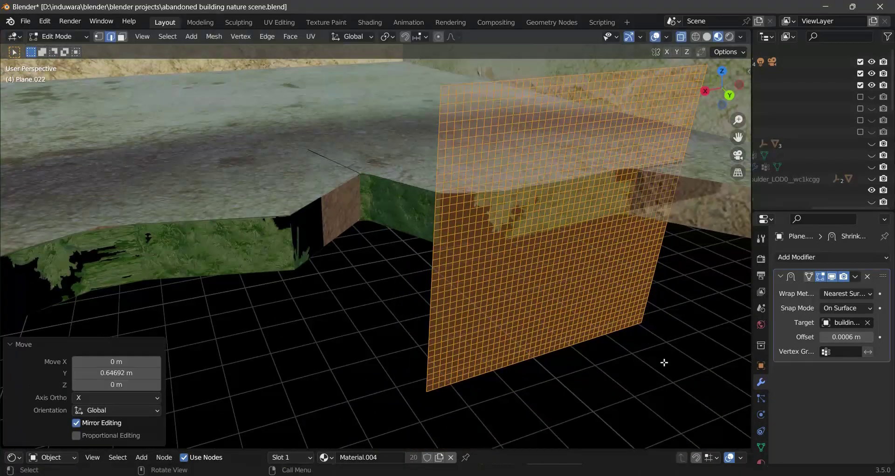
key(Tab)
mouse_move(558, 232)
middle_down()
mouse_move(486, 285)
mouse_move(390, 264)
middle_up()
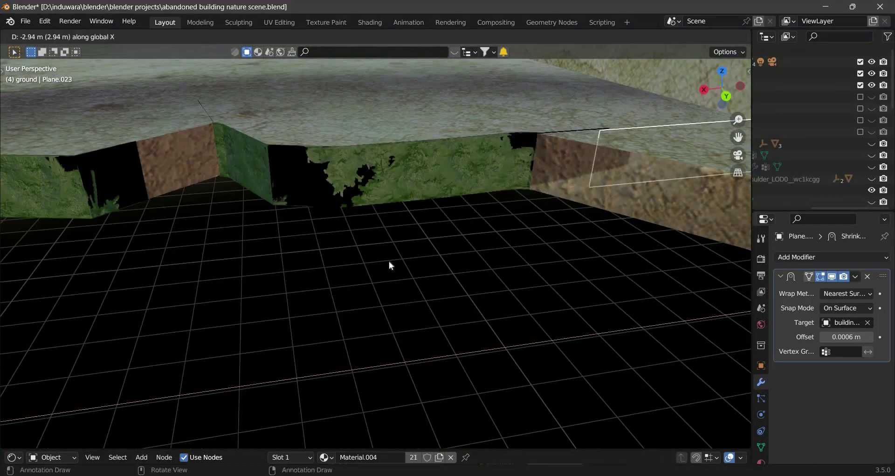
Step: Add Plane.023 1.3966 m along Y, rotated -65.2 degrees about Z, against the wall
key(shift+d)
key(y)
key(Return)
key(r)
key(z)
key(Return)
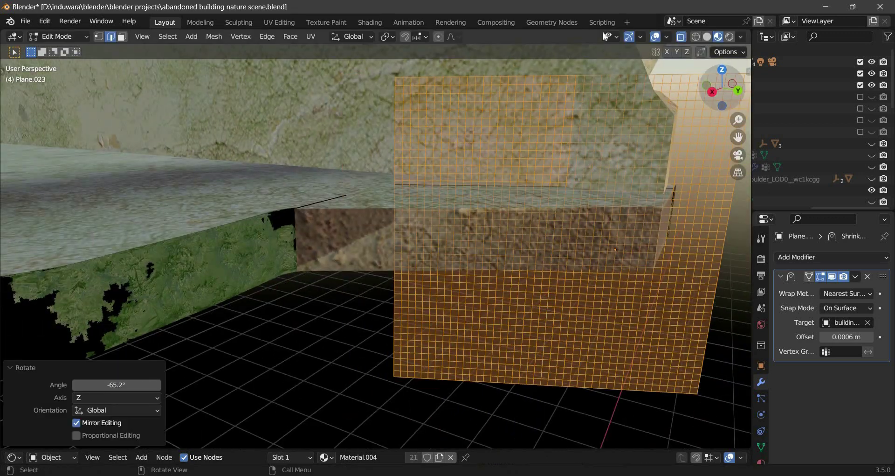
key(KP_7)
key(g)
key(Return)
mouse_move(700, 55)
middle_down()
mouse_move(360, 289)
mouse_move(326, 261)
middle_up()
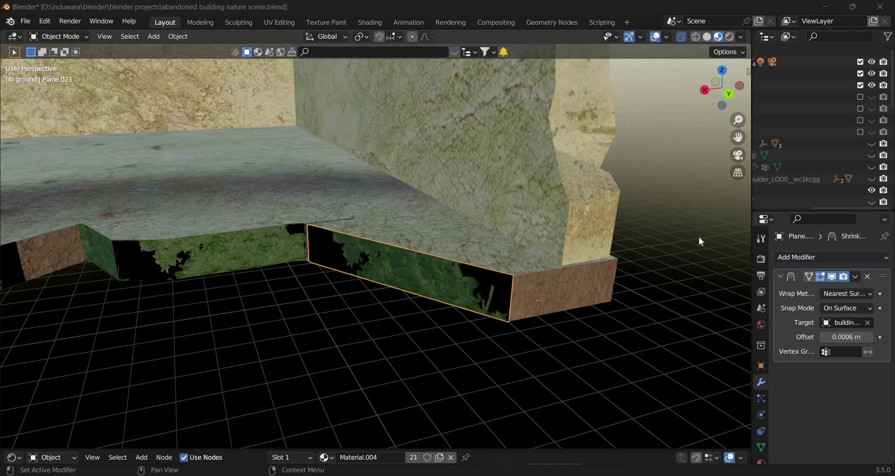
key(space)
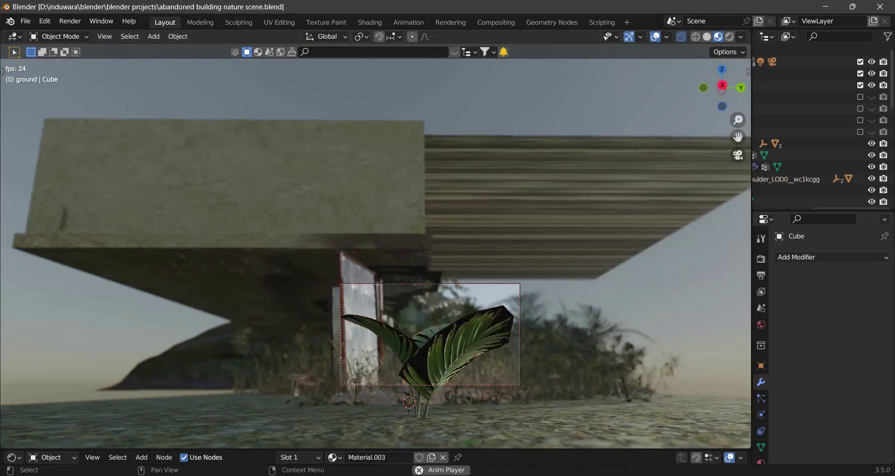
Step: Preview rendered shading, orbit around, and select the tree's leaves and trunk
key(z)
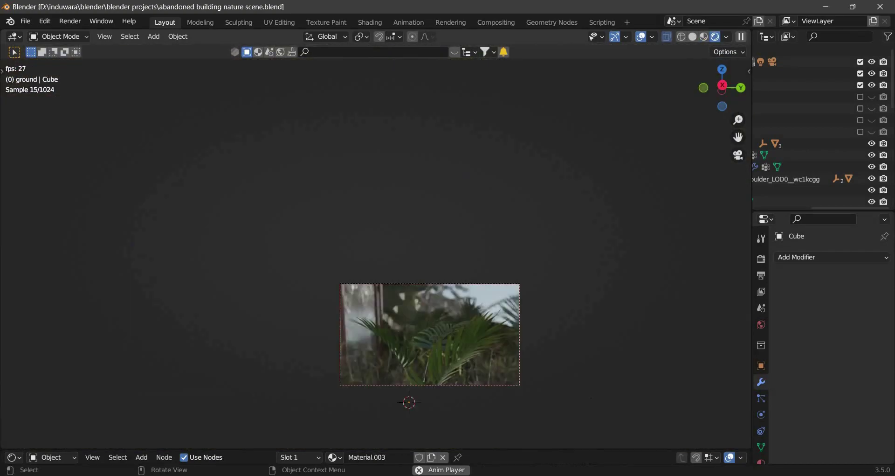
mouse_move(463, 164)
middle_down()
mouse_move(505, 206)
mouse_move(423, 277)
mouse_move(586, 315)
middle_up()
click(505, 206)
alt+click(536, 298)
click(536, 313)
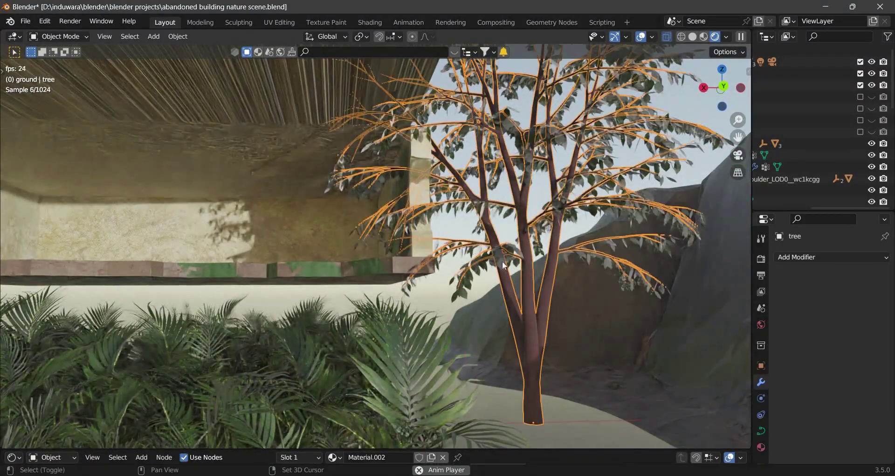
mouse_move(503, 261)
middle_down()
mouse_move(468, 228)
mouse_move(583, 228)
mouse_move(548, 248)
middle_up()
click(513, 233)
click(583, 228)
key(super)
click(687, 307)
click(569, 244)
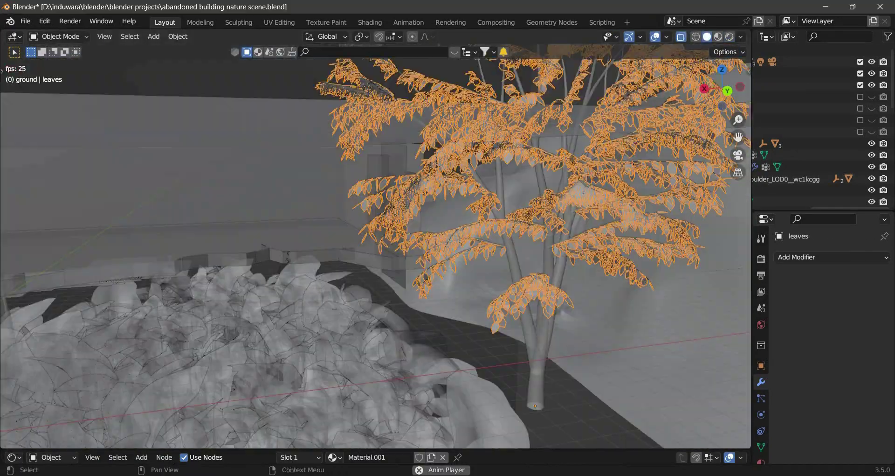
click(515, 234)
Step: Duplicate the tree 3.9481 m along Y and turn the copy 180 degrees about Z
key(shift+d)
key(y)
key(Return)
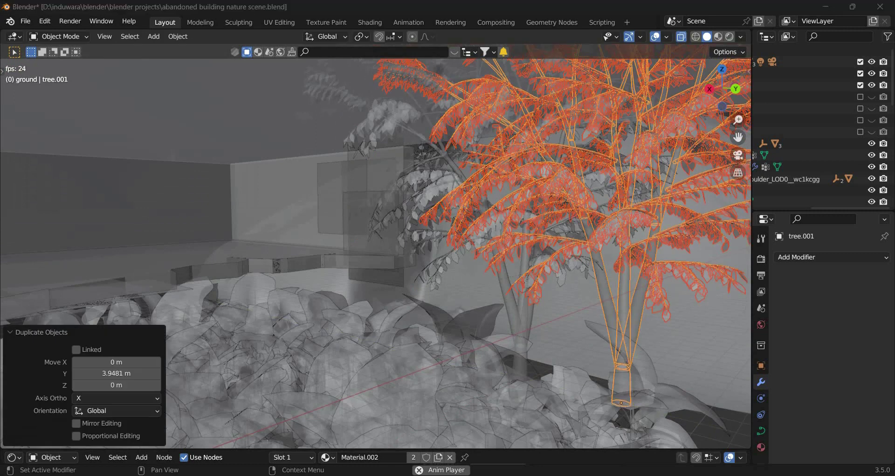
key(r)
key(z)
click(623, 227)
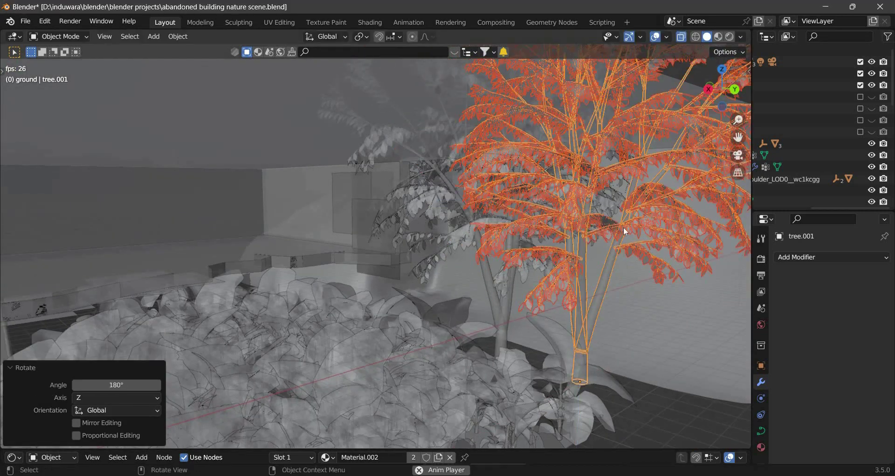
key(g)
key(z)
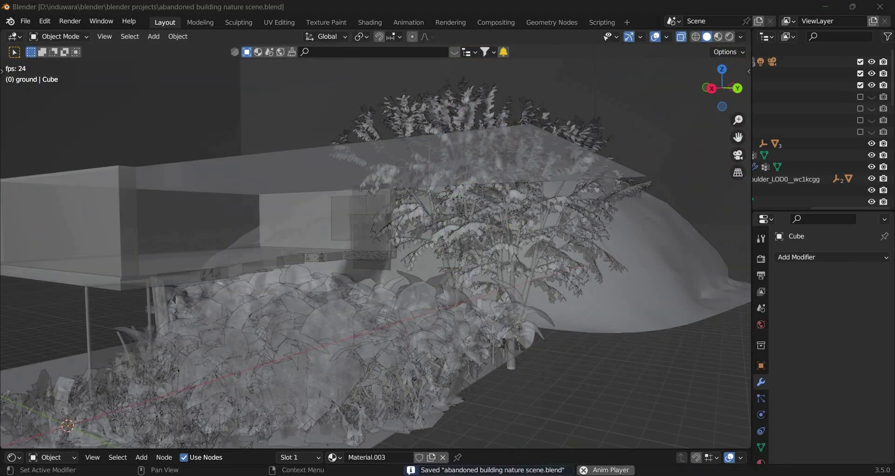
Step: Select the camera and review its depth-of-field settings and the plant it focuses on
click(841, 63)
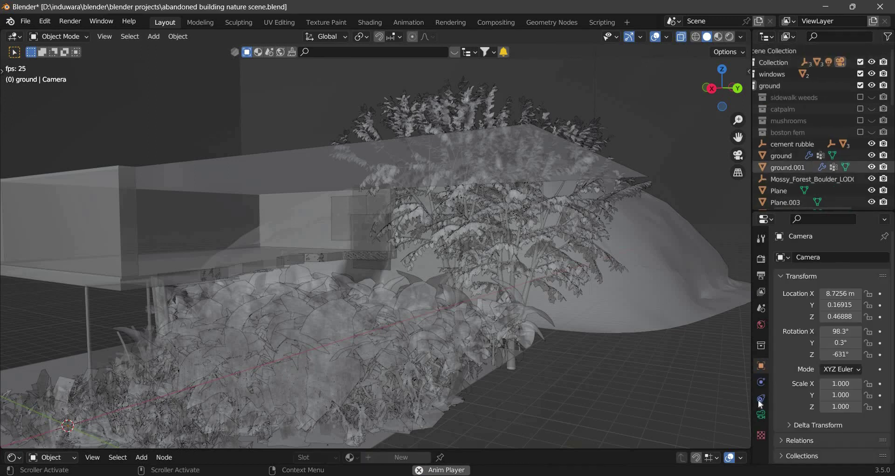
click(761, 414)
scroll(823, 414, down, 4)
click(807, 383)
scroll(413, 276, down, 3)
middle_drag(413, 276, 345, 372)
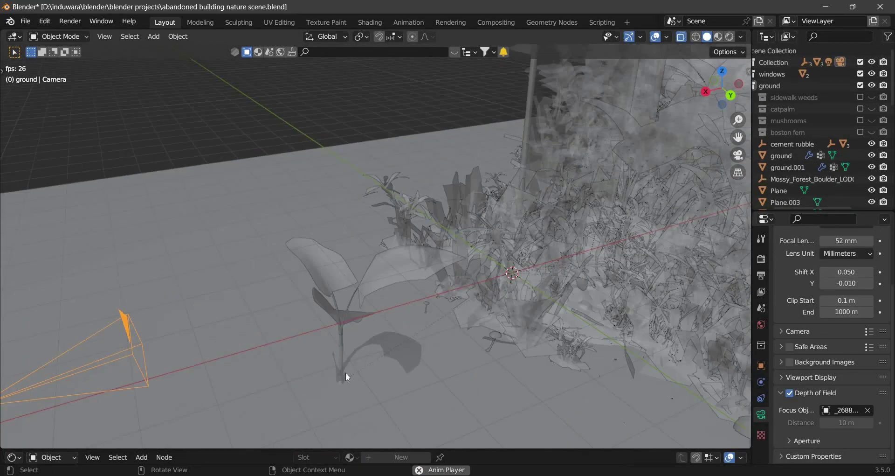
click(343, 369)
key(KP_Decimal)
key(ctrl+z)
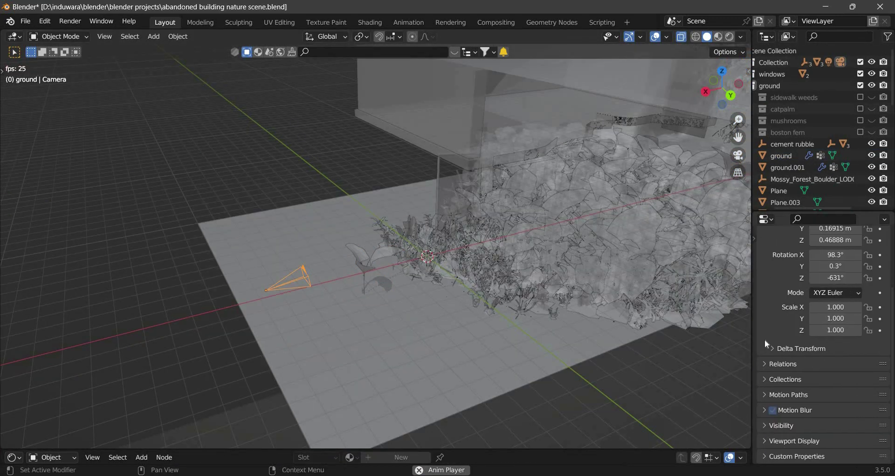
Step: Clear the camera's depth-of-field focus object and set the focus distance to 5.5 m
click(761, 414)
scroll(829, 380, down, 3)
click(832, 383)
click(840, 364)
text(1)
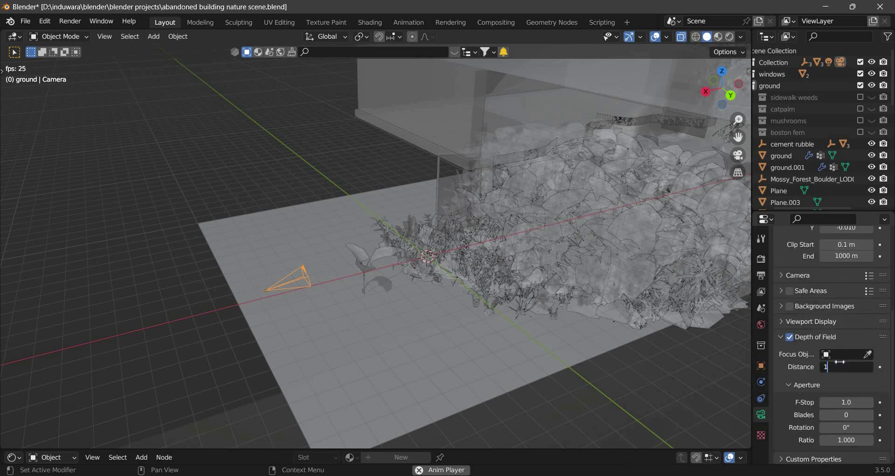
scroll(841, 361, up, 5)
scroll(825, 425, down, 3)
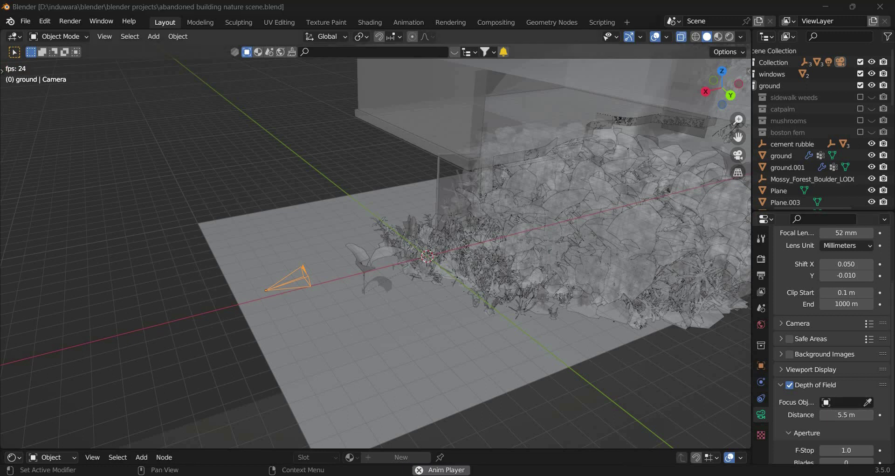
Step: Select the window frame plane in face-select Edit Mode from the top view, and save
click(779, 190)
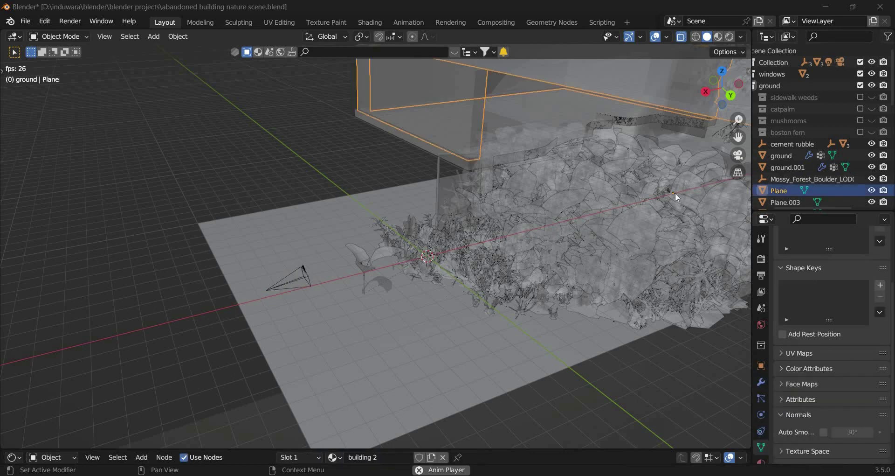
key(Tab)
mouse_move(676, 192)
middle_down()
mouse_move(614, 227)
mouse_move(647, 299)
mouse_move(543, 306)
middle_up()
key(3)
click(603, 205)
key(ctrl+s)
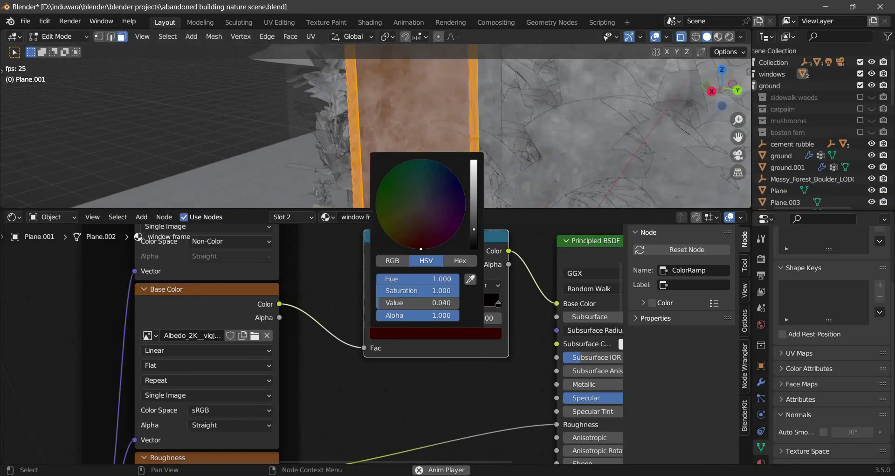
Step: Lower the frame material's Transmission from 1.000 to 0, then return to Object Mode
middle_drag(533, 340, 480, 256)
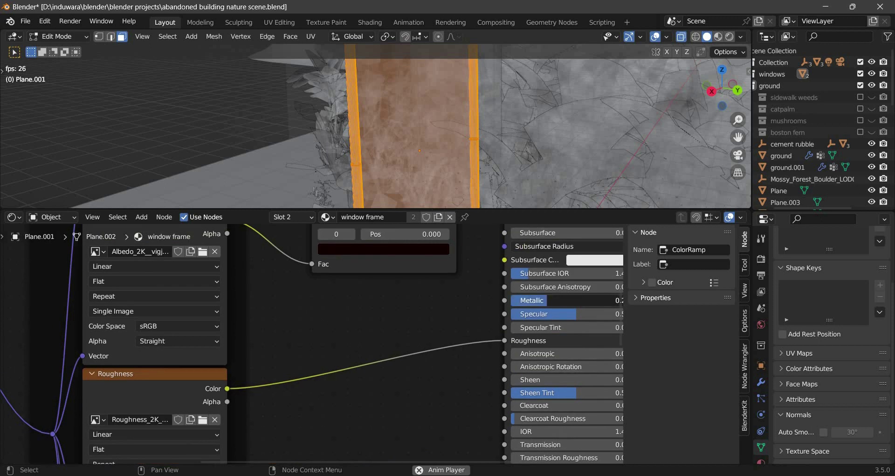
middle_drag(554, 416, 451, 383)
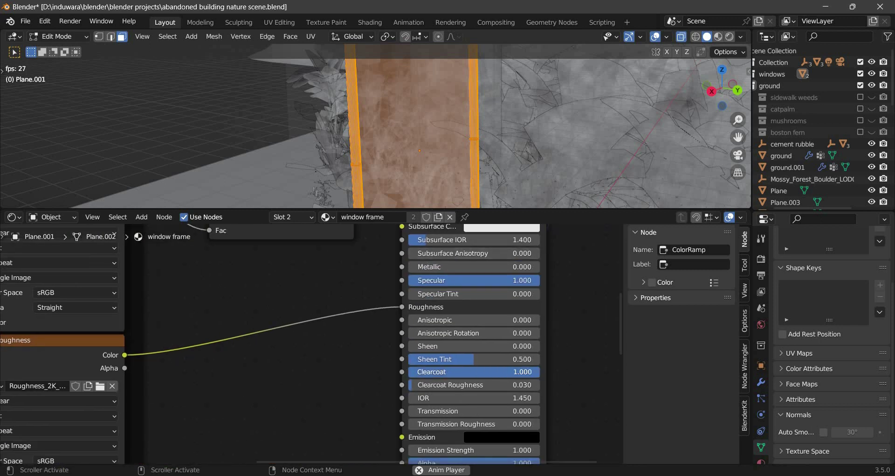
drag(506, 410, 420, 410)
scroll(506, 404, down, 2)
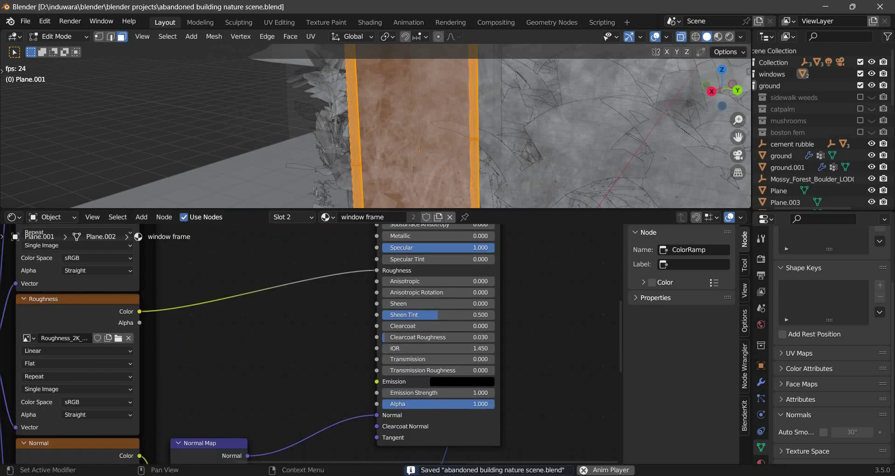
scroll(576, 139, down, 5)
key(Tab)
key(ctrl+space)
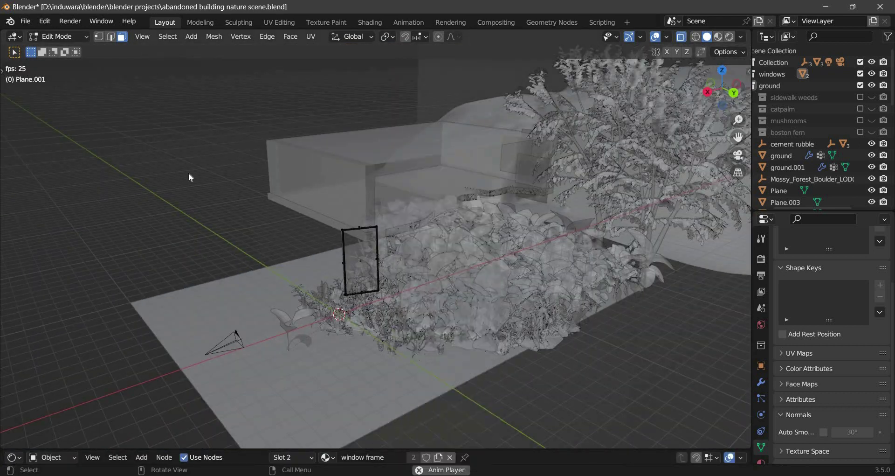
Step: Add a spot light, roughly place it, and set its power to 10000 W
key(shift+a)
key(Return)
key(r)
key(x)
key(Return)
key(r)
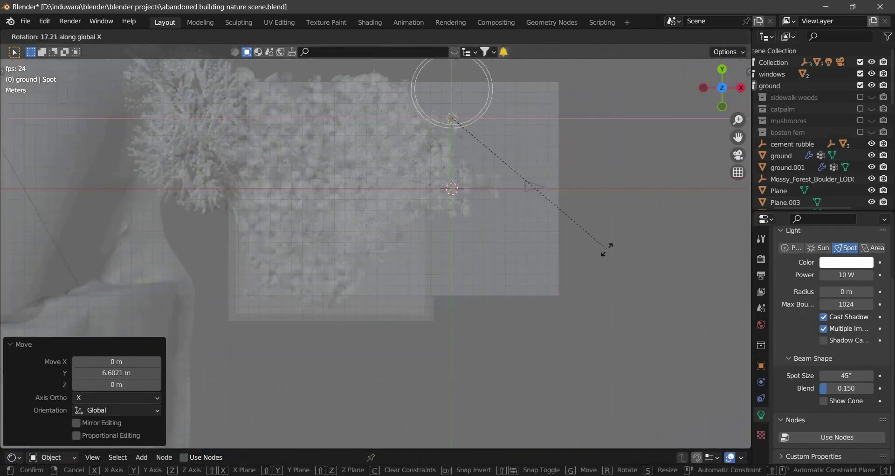
key(Escape)
middle_drag(498, 290, 261, 261)
key(g)
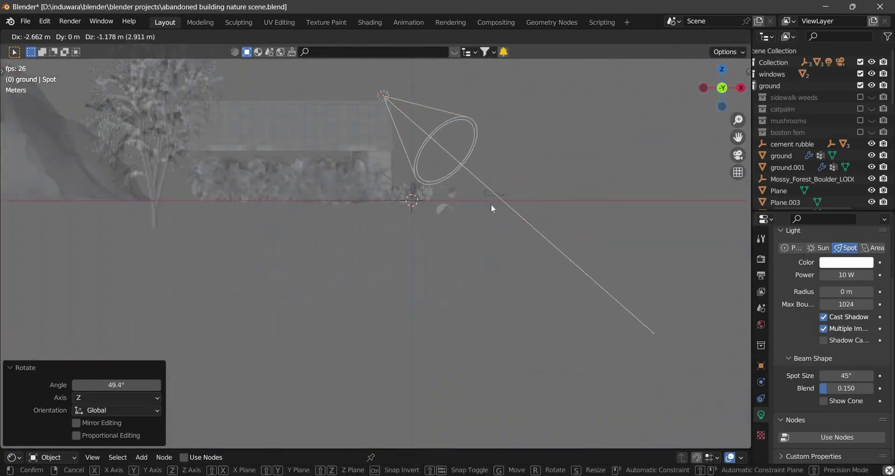
click(621, 301)
middle_drag(621, 301, 603, 253)
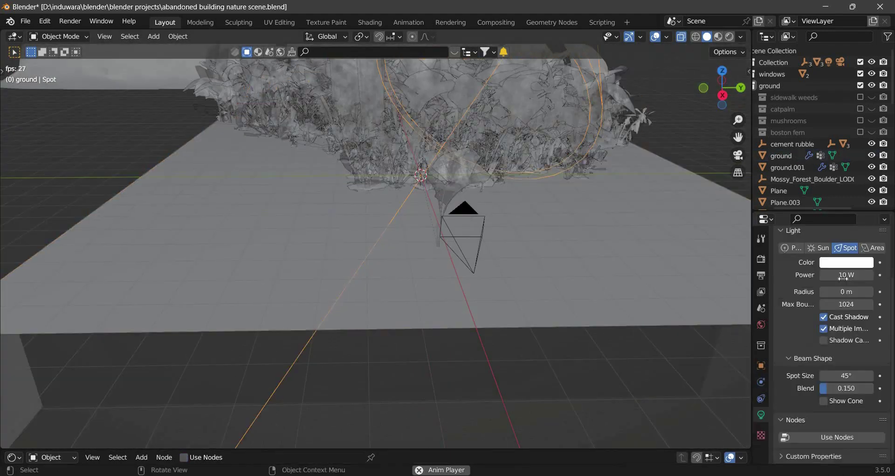
key(Return)
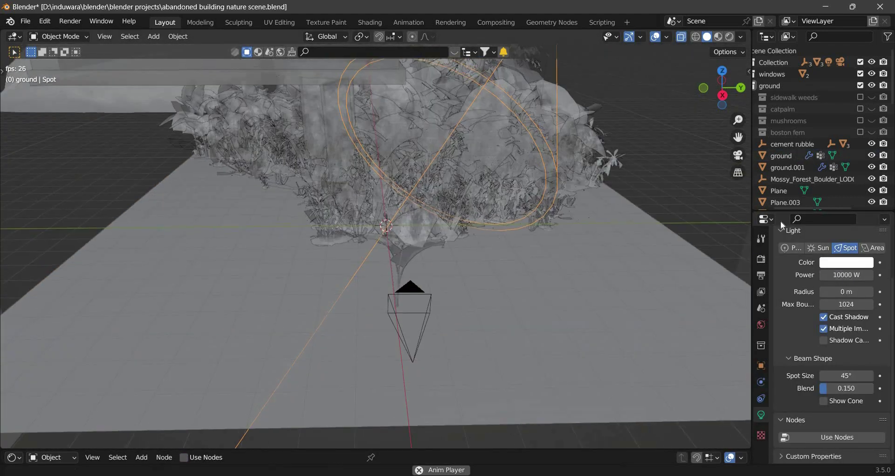
Step: Tilt the spot light toward the plants with a 12.1° cone shown, keeping it white
drag(847, 375, 821, 375)
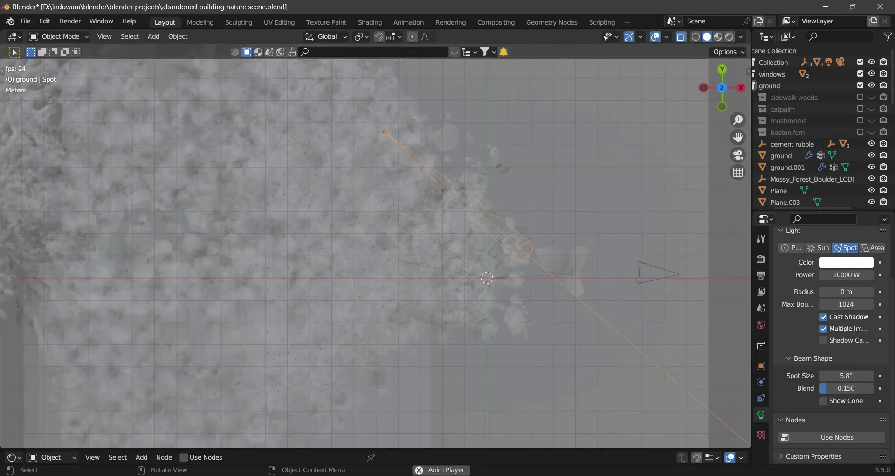
key(r)
click(521, 181)
middle_drag(521, 180, 846, 373)
mouse_move(846, 375)
mouse_down()
mouse_move(863, 375)
mouse_move(821, 388)
mouse_up()
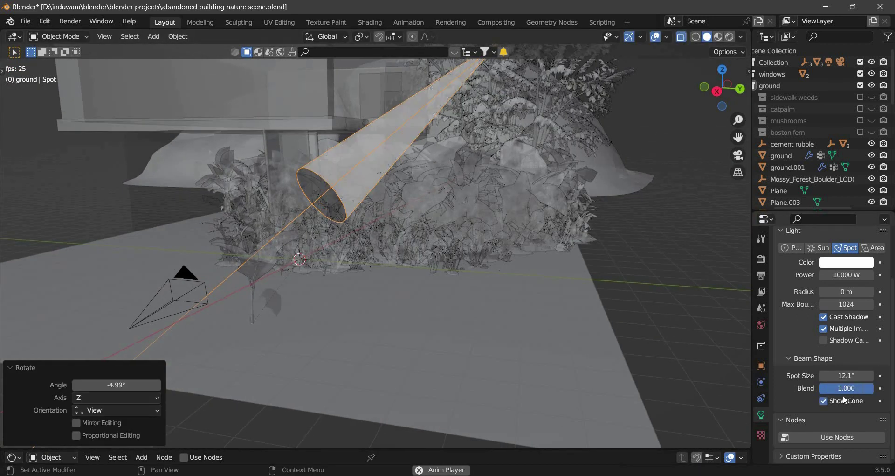
click(824, 401)
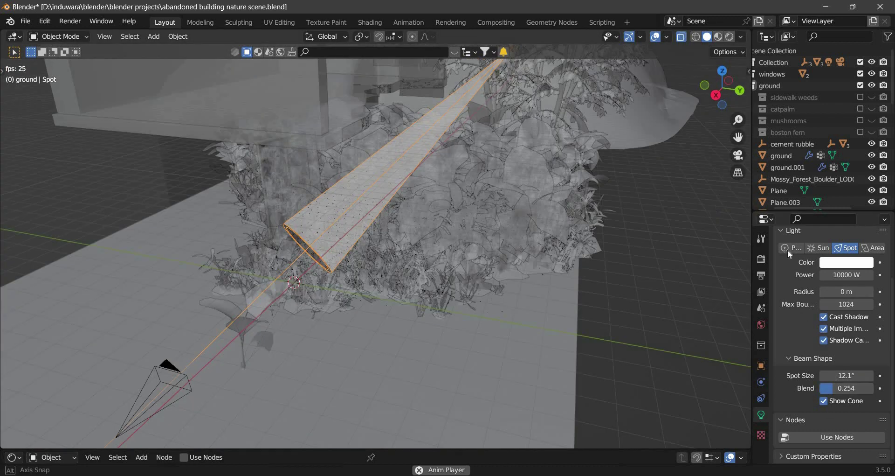
click(847, 262)
key(Escape)
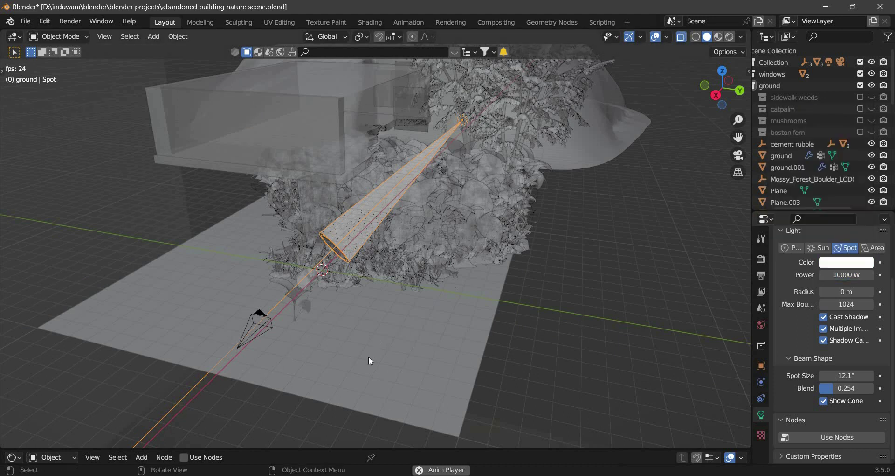
Step: Rotate the spot light from the top view and move it 1.8162 m along Y
middle_drag(368, 356, 434, 260)
key(r)
key(g)
key(y)
key(Return)
key(r)
key(y)
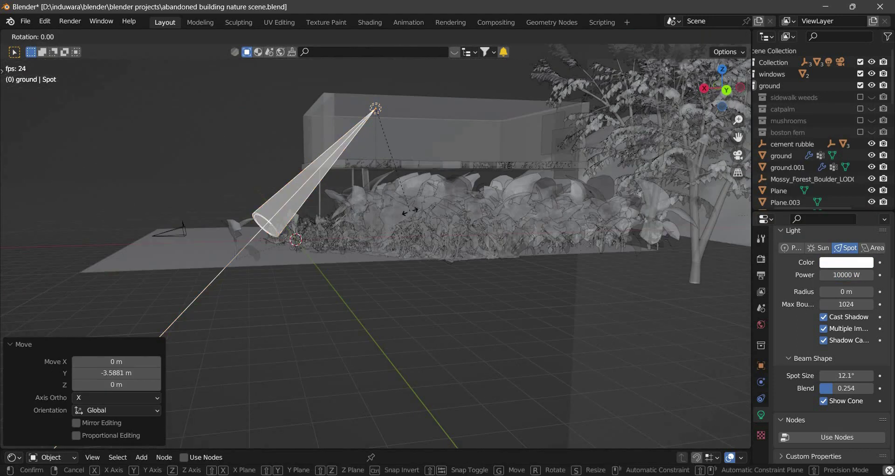
key(Return)
key(KP_7)
key(r)
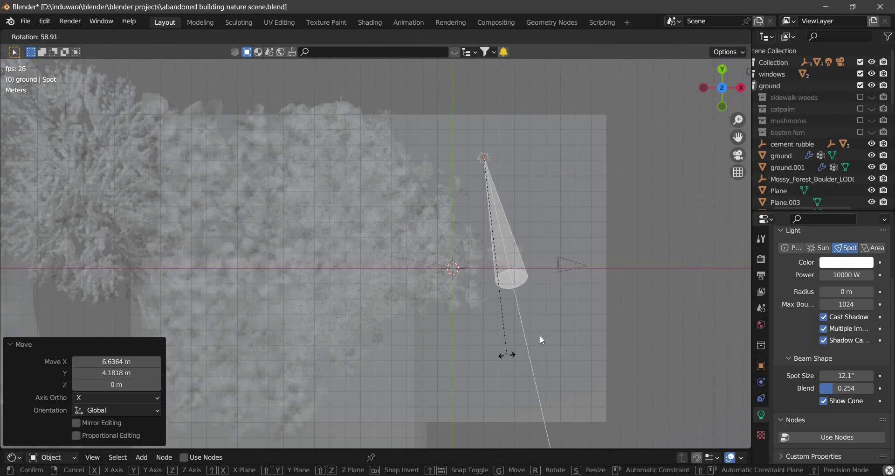
key(Return)
middle_drag(486, 344, 537, 243)
key(g)
key(y)
key(Return)
Step: Shift the spot light along X, rotate it about Z, and lower it 1.4041 m
key(g)
key(x)
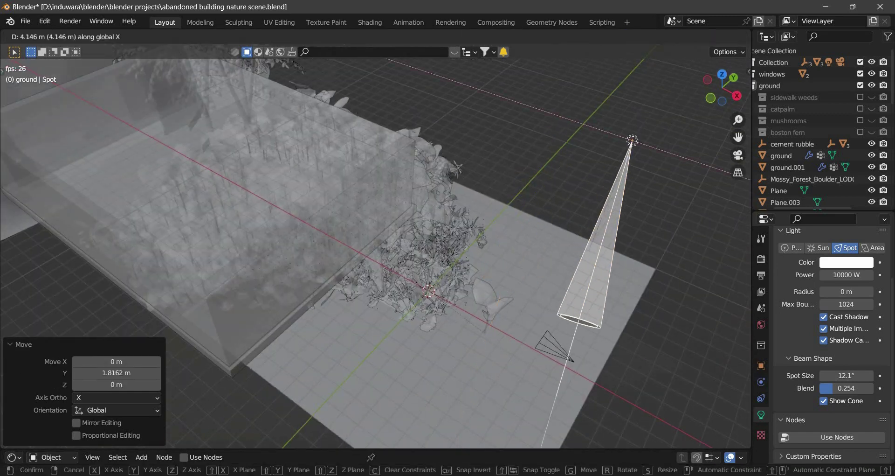
key(Return)
key(r)
key(z)
key(Return)
middle_drag(570, 242, 506, 233)
key(g)
key(z)
key(Return)
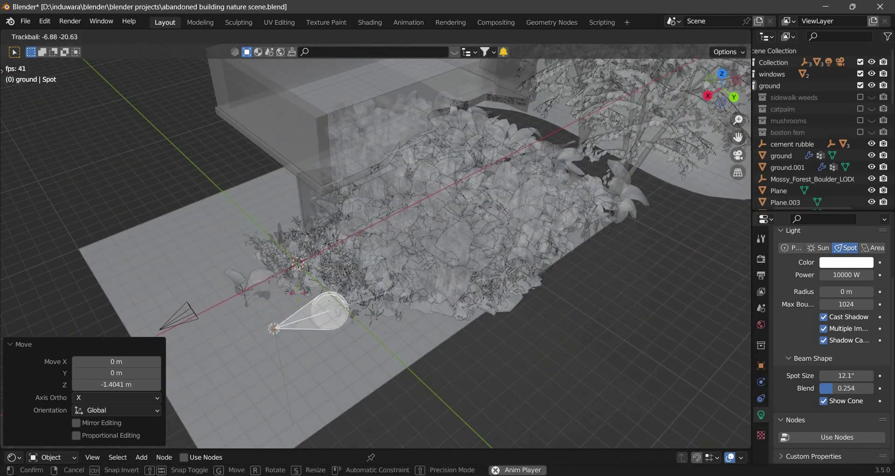
mouse_move(357, 273)
middle_down()
mouse_move(336, 261)
mouse_move(493, 276)
middle_up()
scroll(494, 276, up, 2)
key(g)
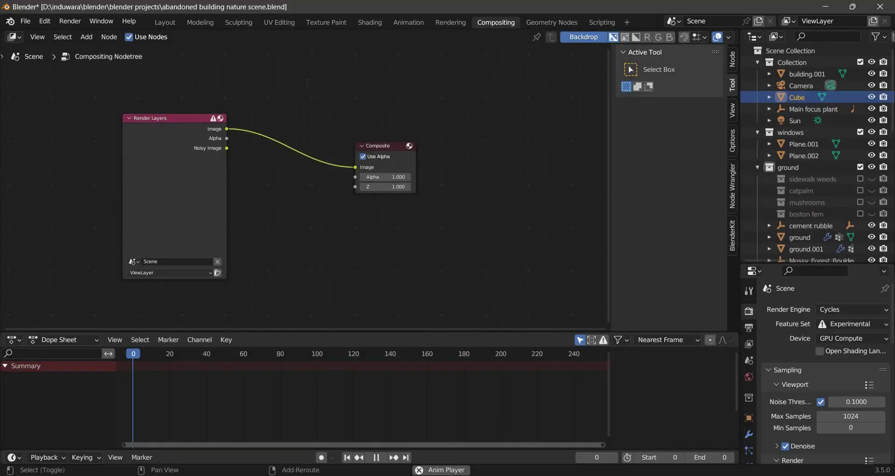
Step: Drop an RGB Curves node onto the Render Layers–Composite link and bend its curve into an S, then return to Layout
key(shift+a)
click(330, 128)
click(329, 147)
drag(322, 196, 321, 182)
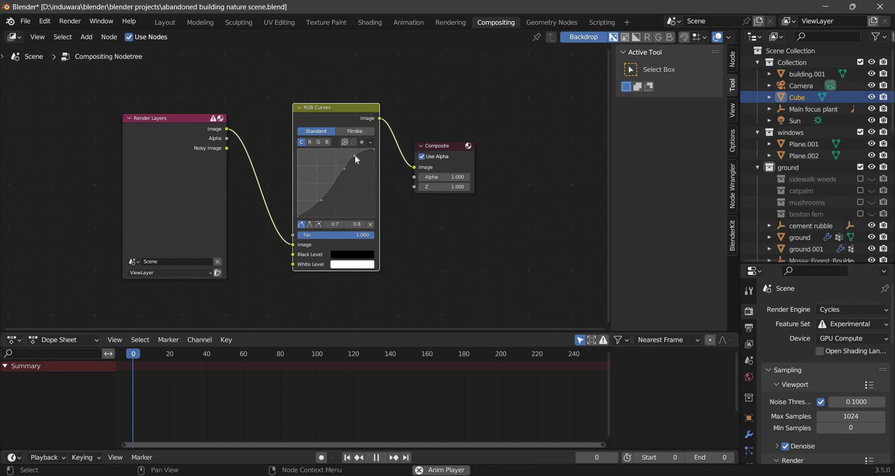
click(165, 22)
Step: Save, then filter the Outliner by '26' and hide the _2688_Var3_LOD0 plant
key(ctrl+s)
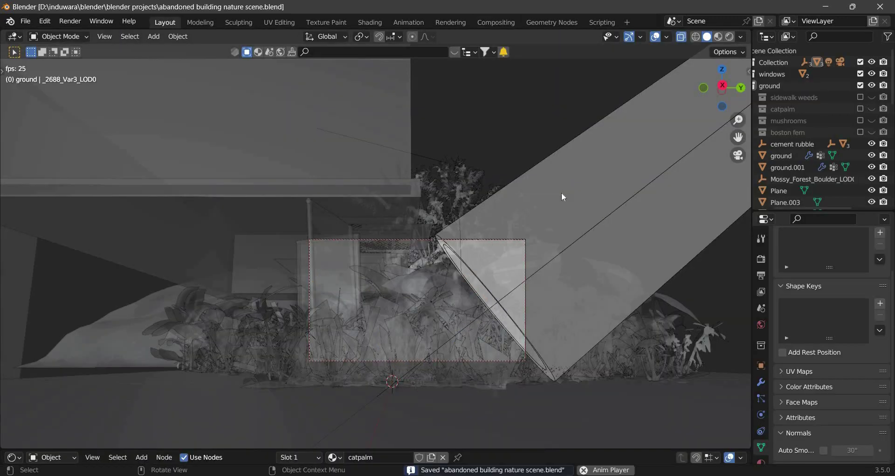
click(414, 318)
click(414, 318)
click(839, 37)
text(26)
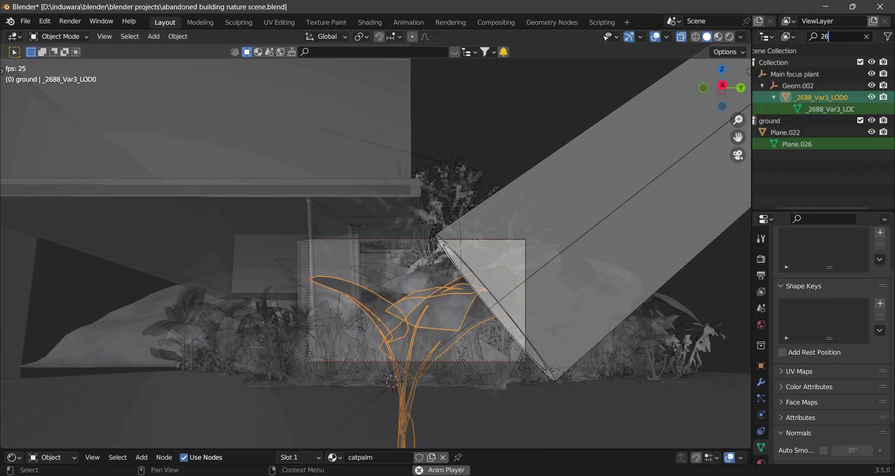
click(872, 97)
Step: Set the final render max samples to 1000 in the render sampling settings
click(761, 258)
drag(826, 212, 827, 101)
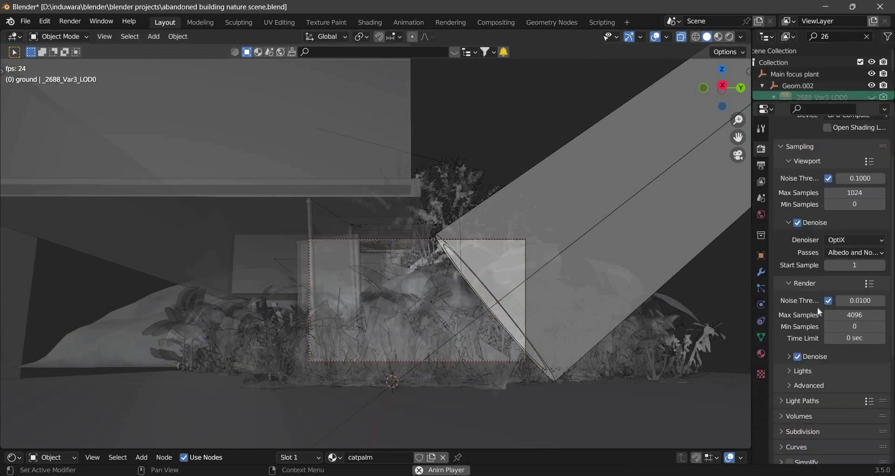
text(1000)
key(Return)
click(789, 356)
click(856, 387)
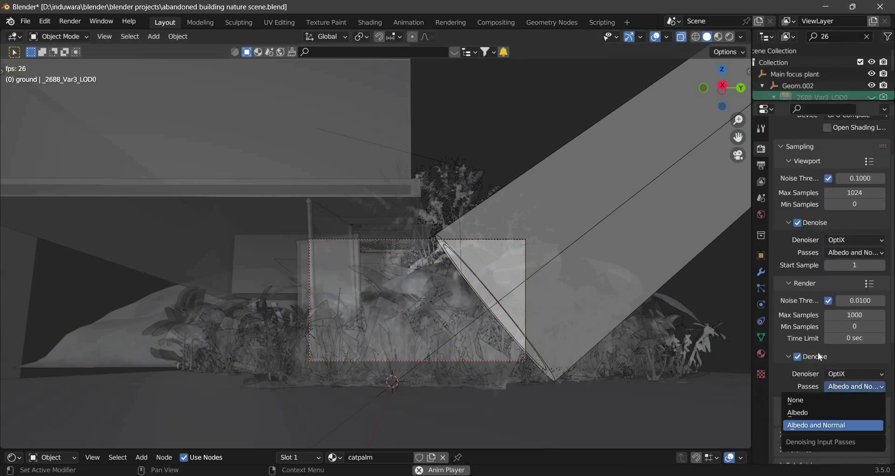
click(803, 405)
scroll(818, 352, down, 4)
click(821, 379)
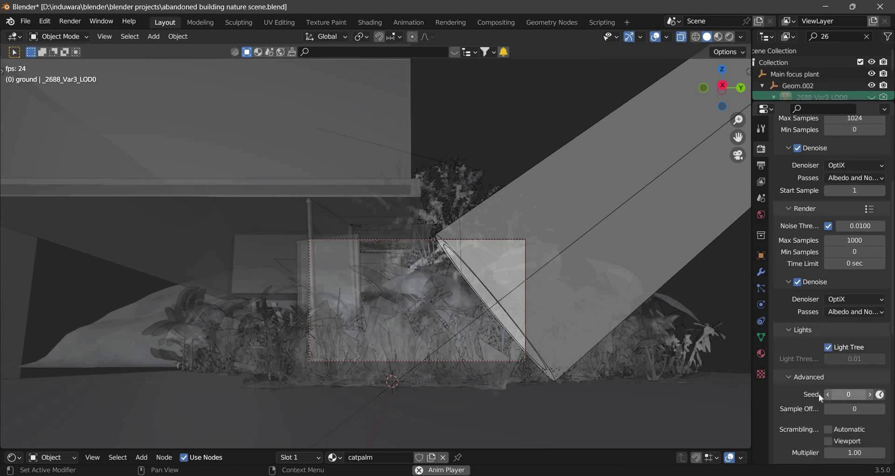
drag(876, 377, 855, 240)
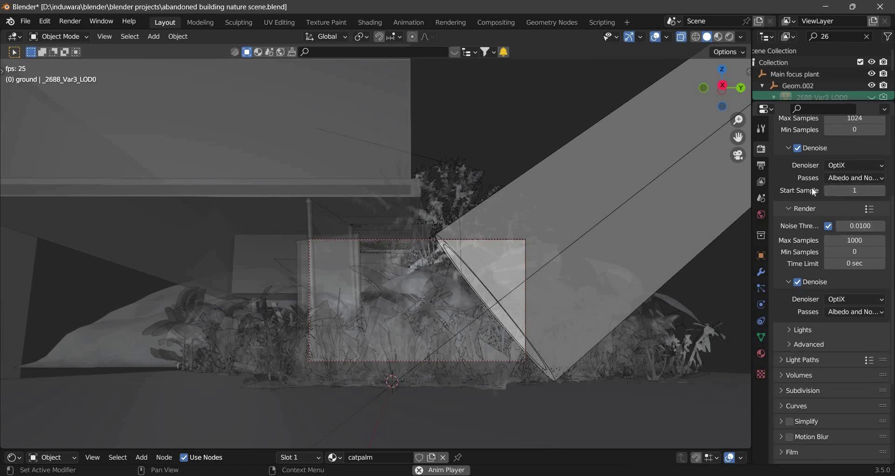
Step: Override output colour management with sRGB display, Filmic view transform and High Contrast look
click(762, 165)
scroll(862, 237, down, 3)
scroll(861, 280, down, 4)
click(823, 345)
click(868, 368)
click(851, 382)
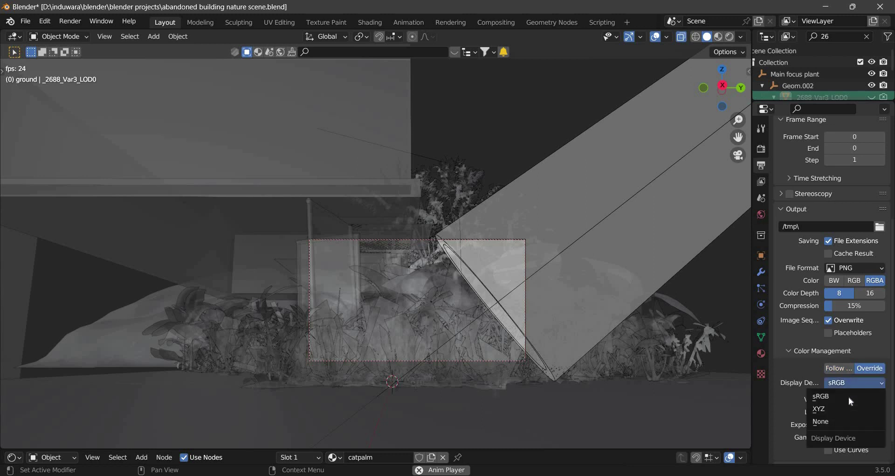
click(851, 398)
click(849, 399)
click(847, 410)
click(839, 373)
scroll(849, 422, down, 2)
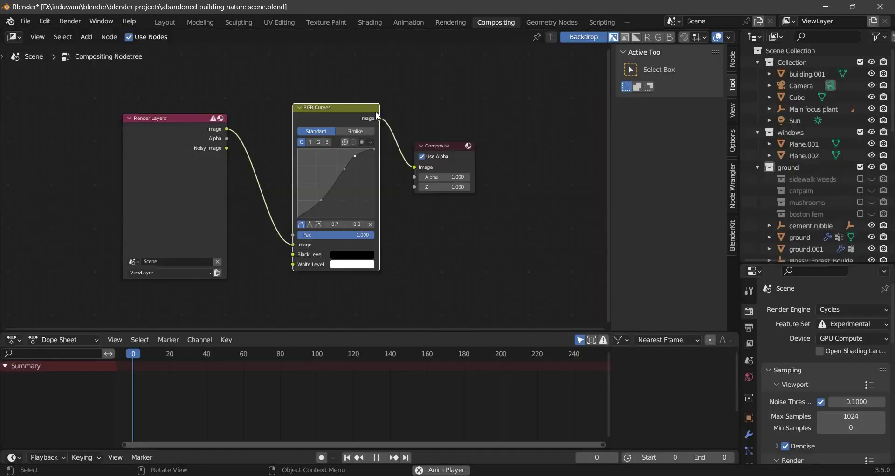
Step: Add a Hue Correct node by searching 'hue' and raise part of its saturation curve
key(shift+a)
text(hue)
key(Return)
click(238, 149)
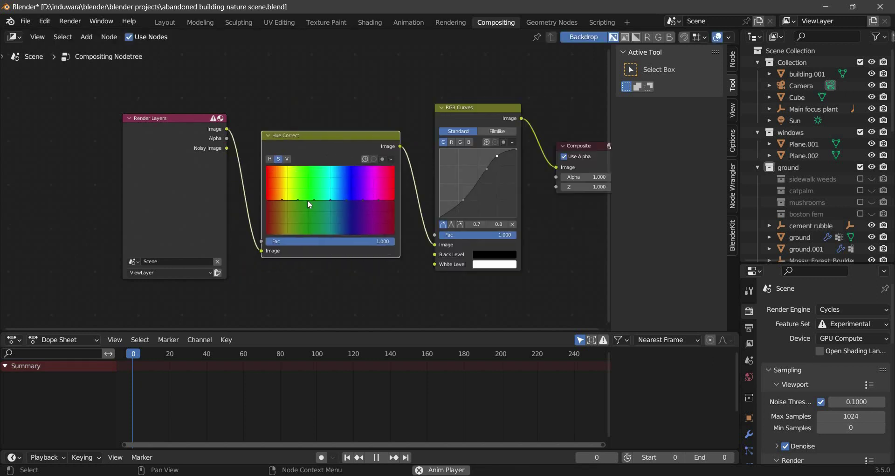
mouse_move(306, 199)
mouse_down()
mouse_move(347, 165)
mouse_move(320, 170)
mouse_move(316, 158)
mouse_up()
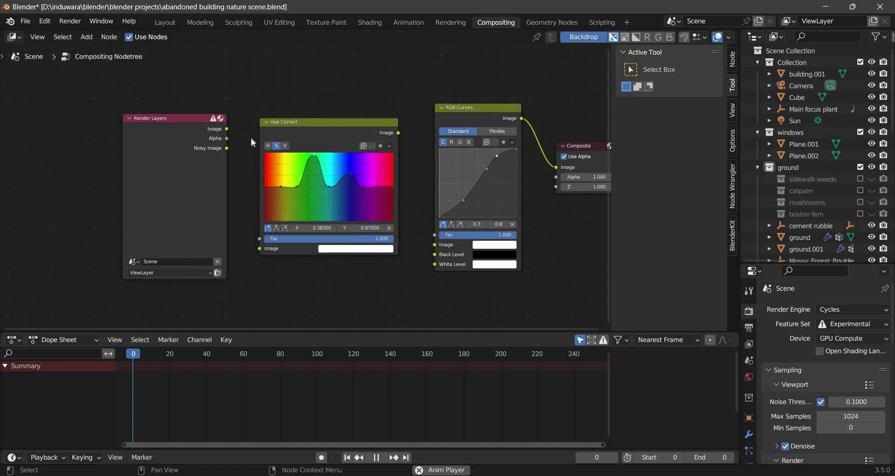
Step: Move Hue Correct onto the RGB Curves–Composite link and shift Composite further right
mouse_move(378, 161)
mouse_down()
mouse_move(396, 163)
mouse_move(294, 177)
mouse_move(303, 187)
mouse_move(338, 189)
mouse_up()
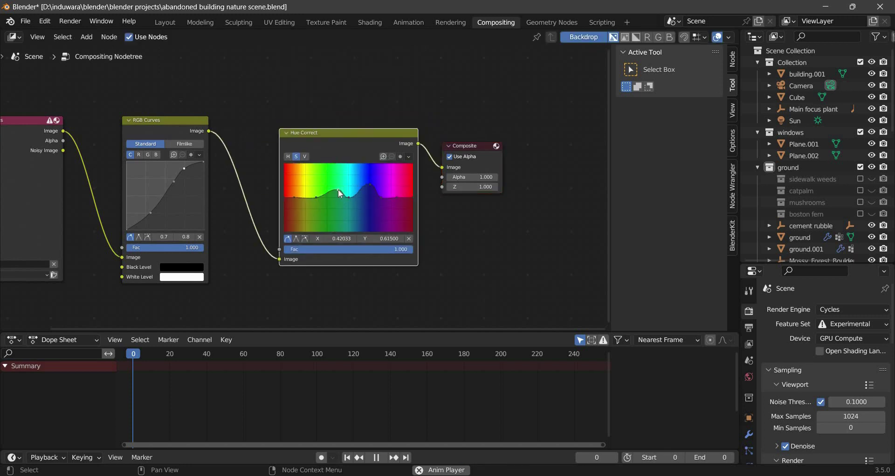
drag(471, 143, 560, 172)
key(shift+a)
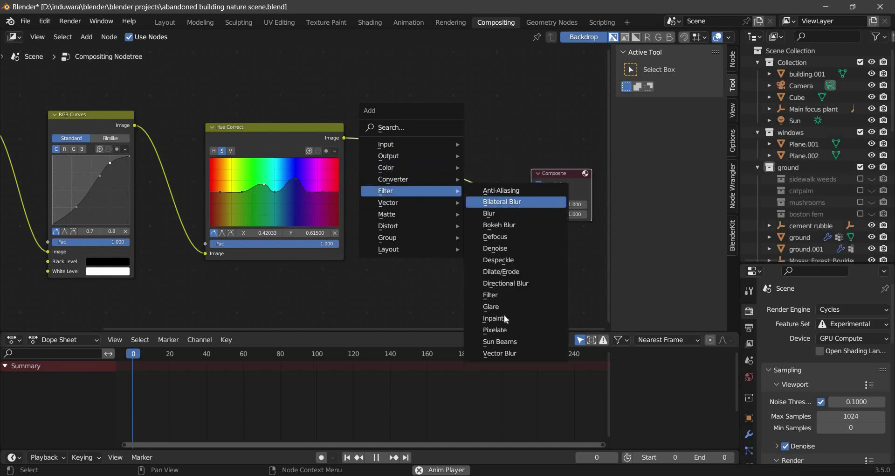
Step: Try a Glare node on the Hue Correct–Composite link, then delete it
click(504, 308)
click(451, 120)
click(449, 134)
click(451, 145)
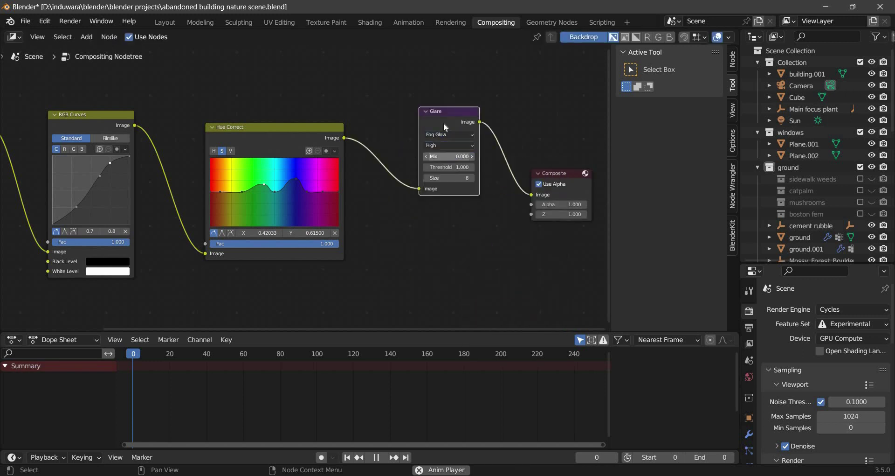
key(ctrl+x)
Step: Test a Sobel Filter node on the link, delete it, and reconnect Hue Correct to Composite
key(shift+a)
click(537, 269)
click(466, 201)
click(465, 208)
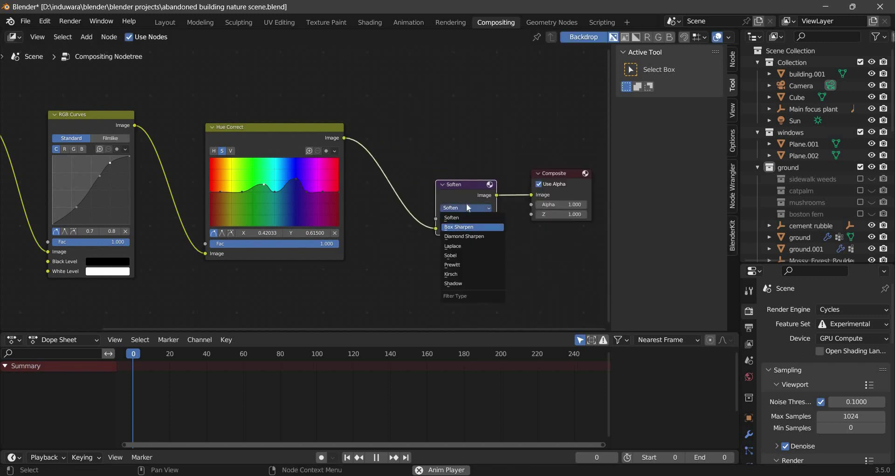
click(450, 261)
click(466, 207)
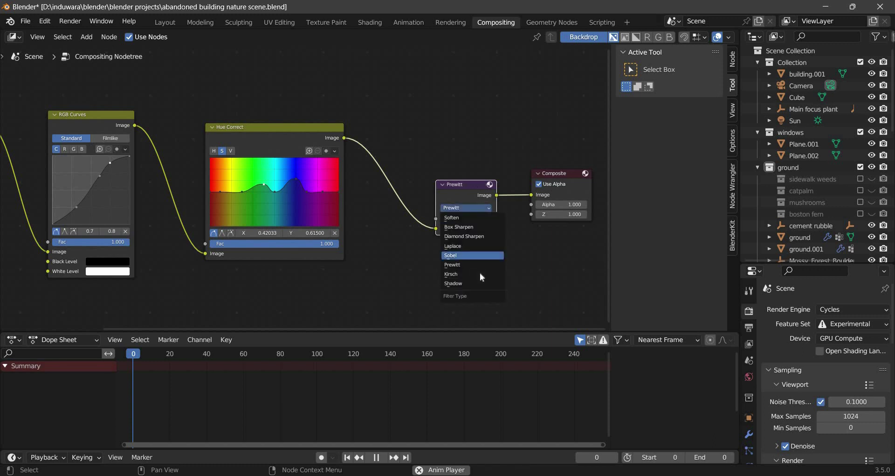
click(468, 202)
key(x)
drag(343, 138, 532, 195)
Step: Try a Bokeh Blur node with variable size and higher max blur, then delete it
key(shift+a)
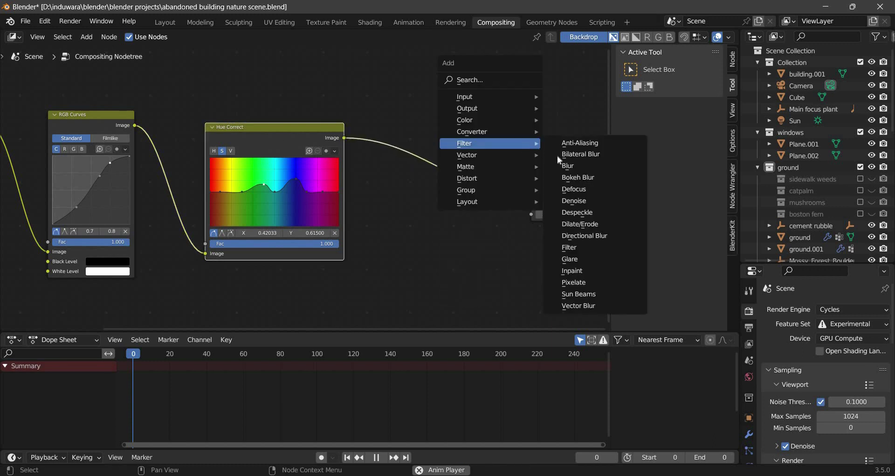
click(574, 178)
click(459, 178)
mouse_move(460, 179)
mouse_down()
mouse_move(450, 178)
mouse_move(487, 192)
mouse_up()
click(443, 182)
drag(467, 234, 446, 243)
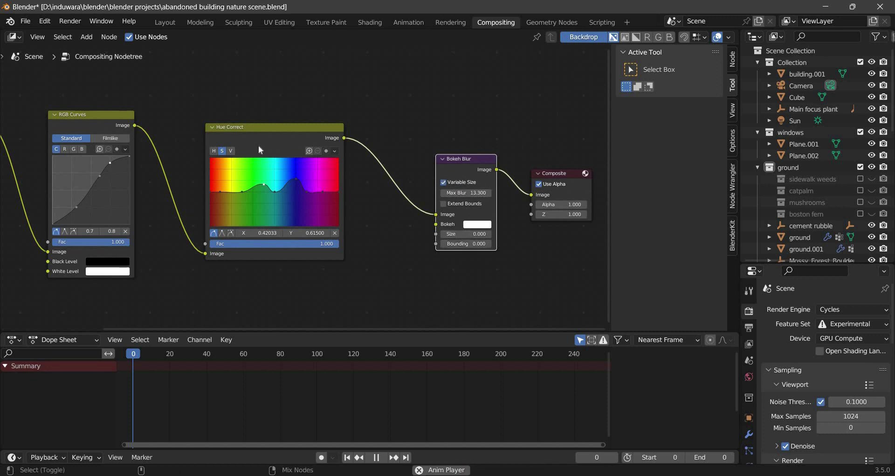
key(ctrl+x)
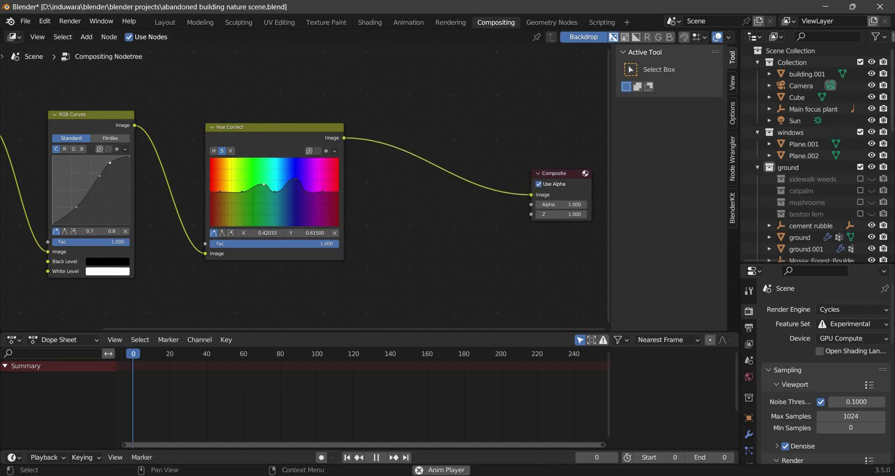
Step: Add a Color Balance node with a slightly green lift, then remove it
key(shift+a)
key(shift+a)
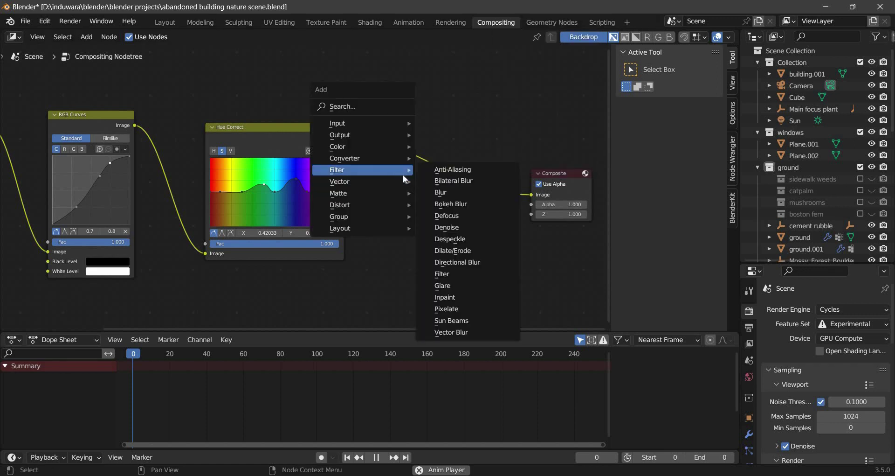
click(451, 168)
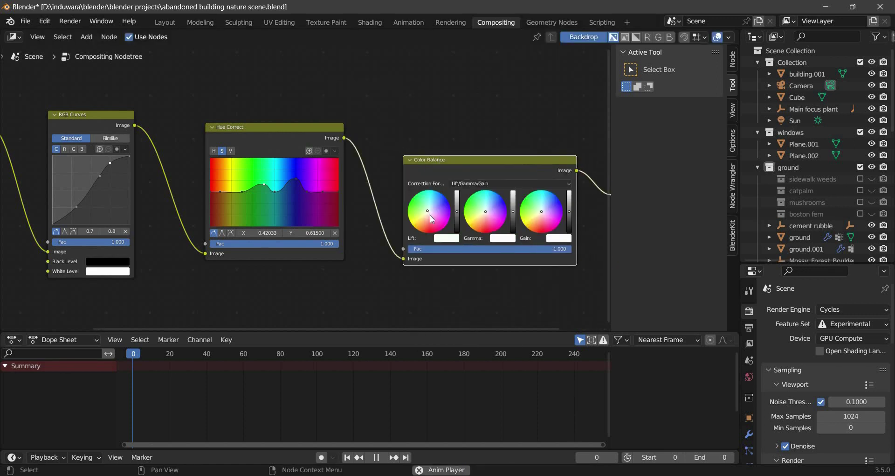
click(446, 238)
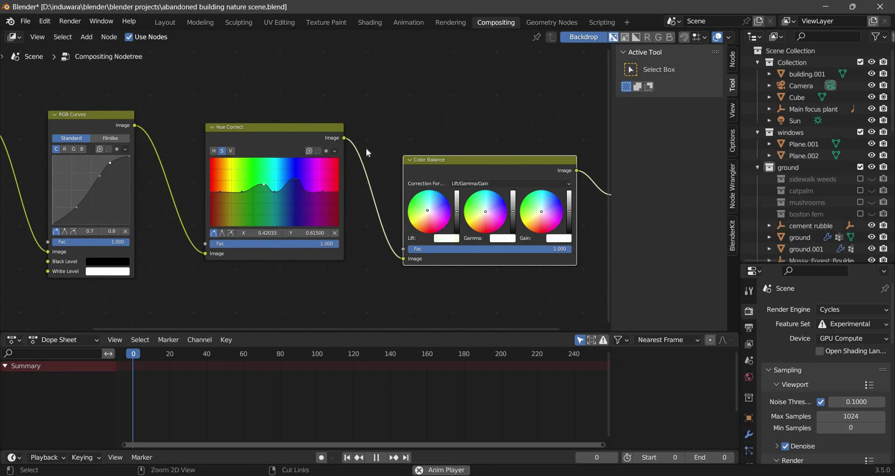
key(x)
middle_drag(367, 152, 258, 127)
Step: Add a Bright/Contrast node before Composite with contrast set to 0.500
key(shift+a)
click(464, 92)
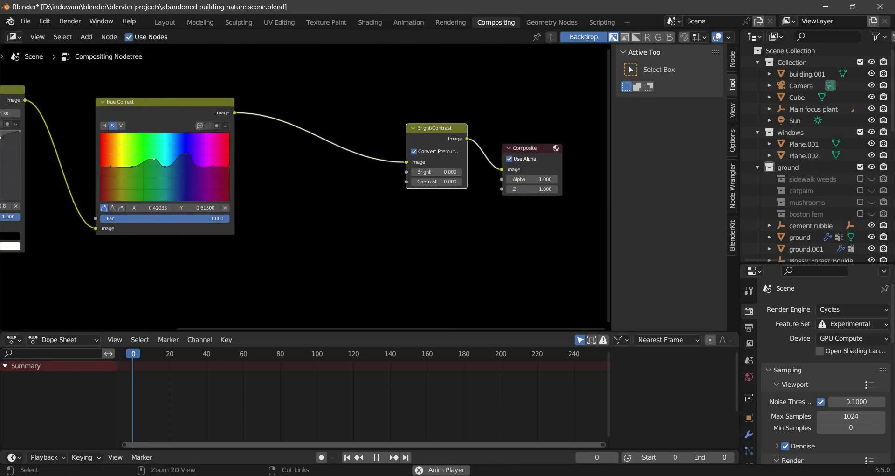
drag(434, 182, 447, 181)
ctrl+scroll(443, 146, right, 2)
key(ctrl+s)
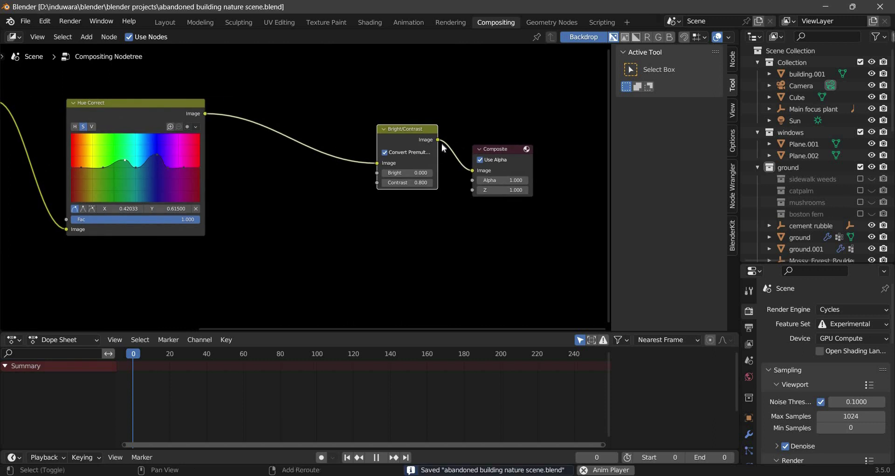
drag(383, 183, 369, 183)
drag(405, 129, 321, 136)
Step: Test Exposure and extra Hue Correct nodes after Bright/Contrast, then remove them
key(shift+a)
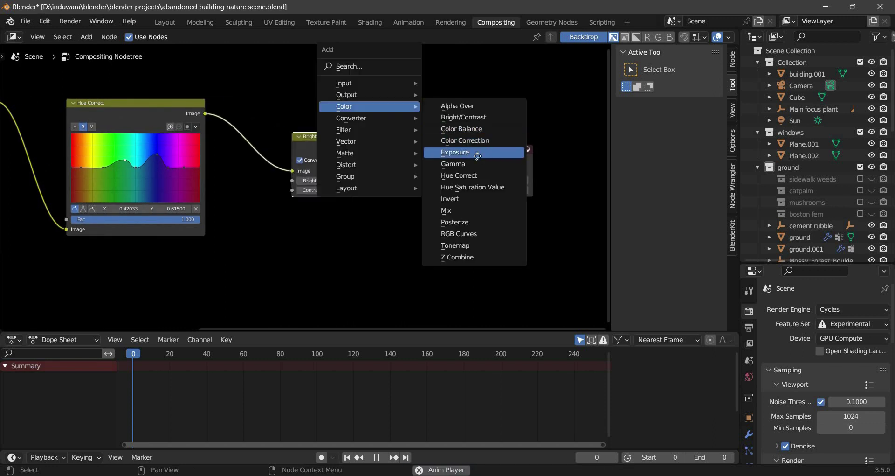
click(479, 152)
click(418, 166)
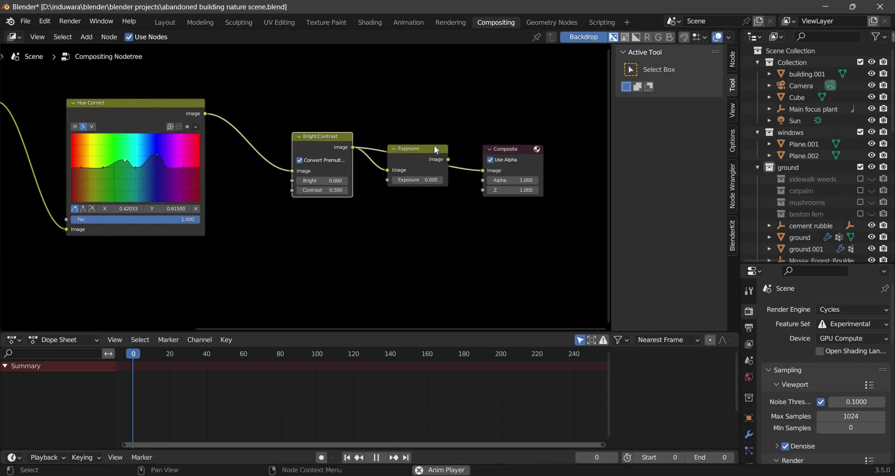
key(shift+a)
click(490, 215)
key(ctrl+z)
key(ctrl+z)
key(shift+a)
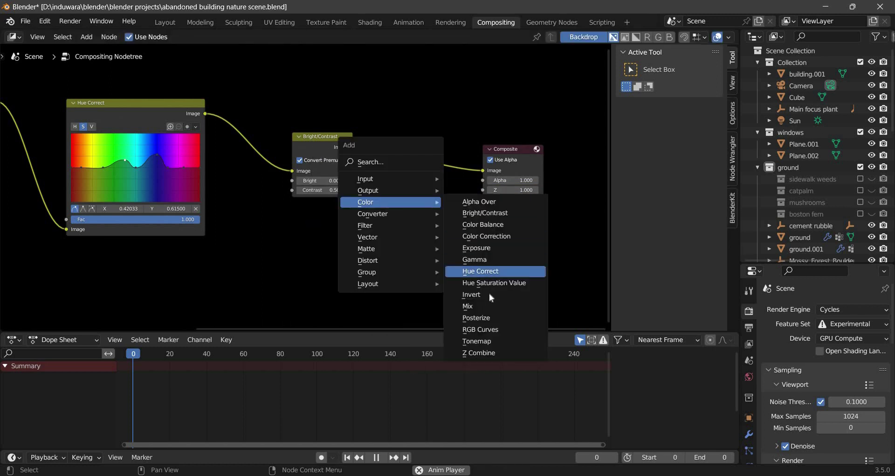
key(Escape)
Step: Try a Posterize node between Bright/Contrast and Composite, then undo it
key(shift+a)
click(487, 342)
click(417, 152)
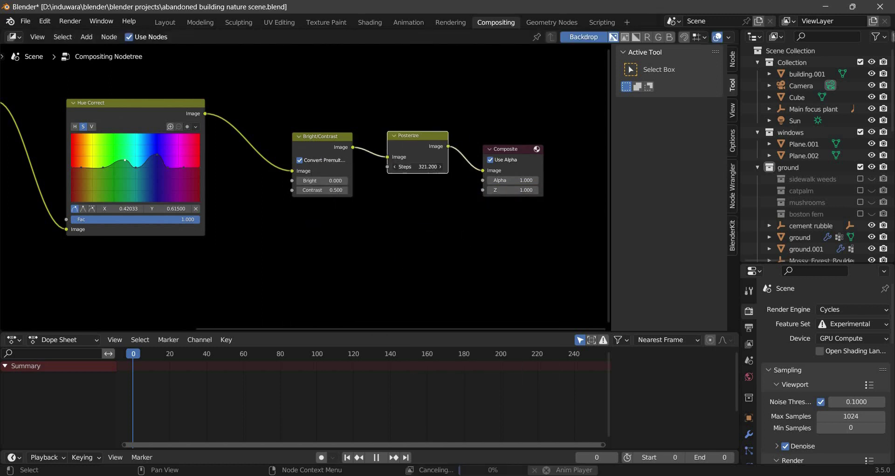
key(ctrl+z)
Step: Save the project and start the final Render Image
drag(816, 264, 816, 109)
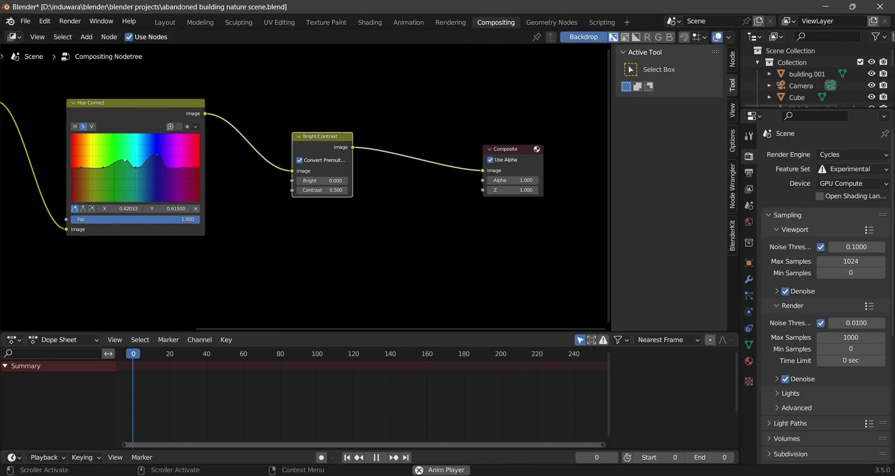
key(ctrl+s)
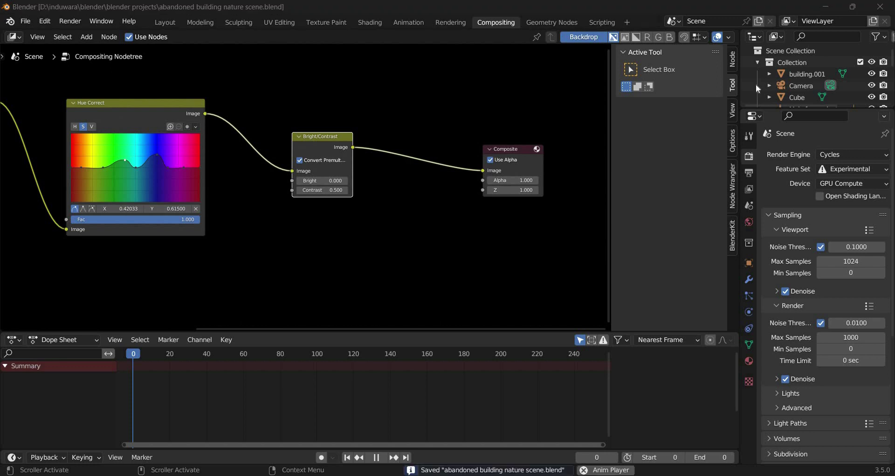
click(70, 21)
click(96, 34)
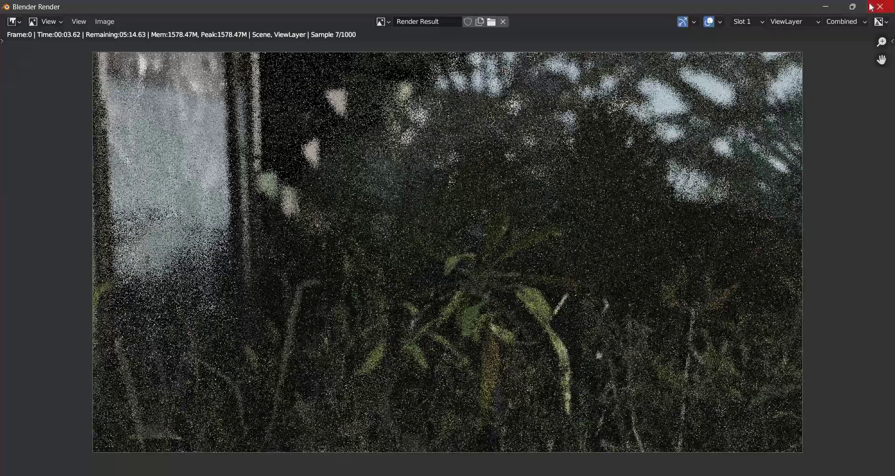